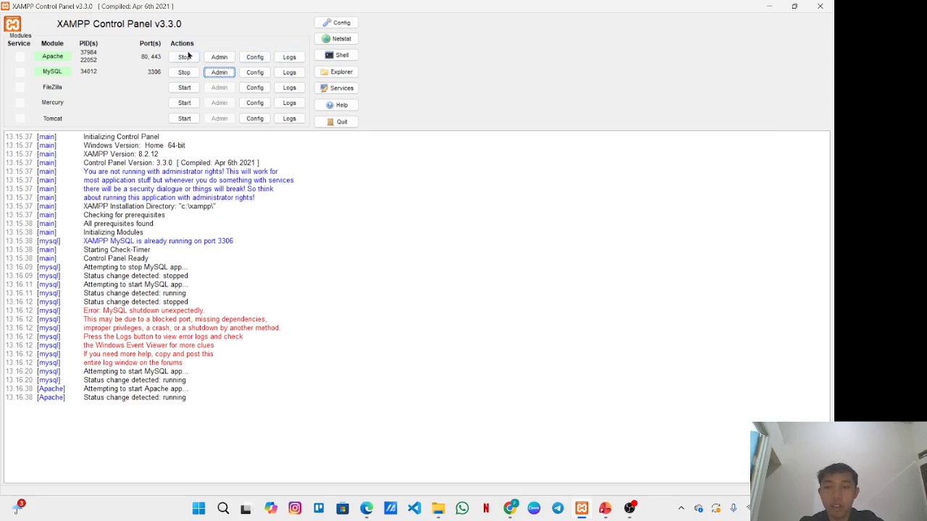
# Open phpMyAdmin for the MySQL server and create a new database named Open_Triphoria
pyautogui.click(225, 75)
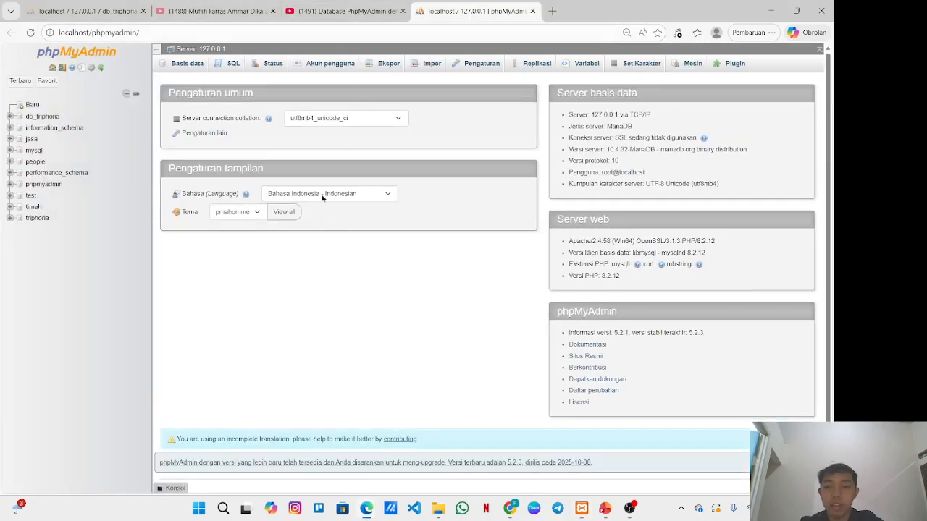
pyautogui.click(29, 107)
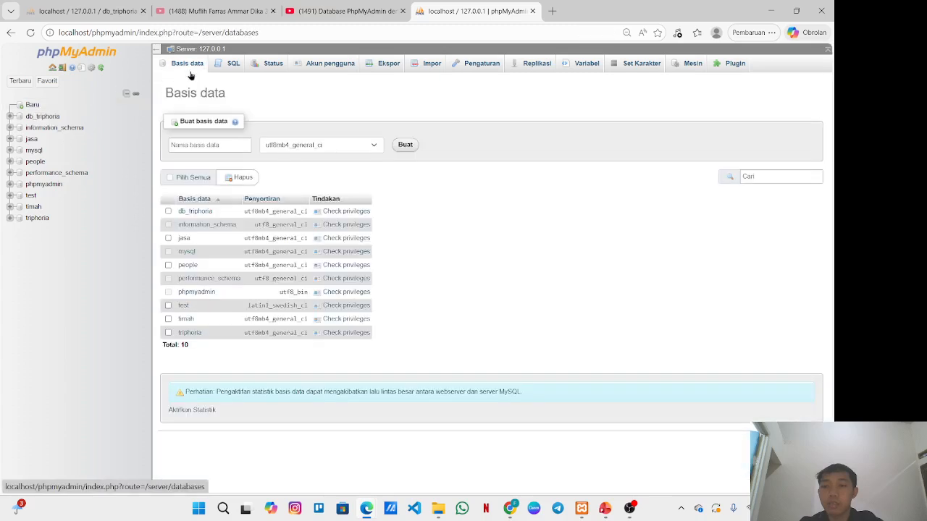
pyautogui.click(207, 145)
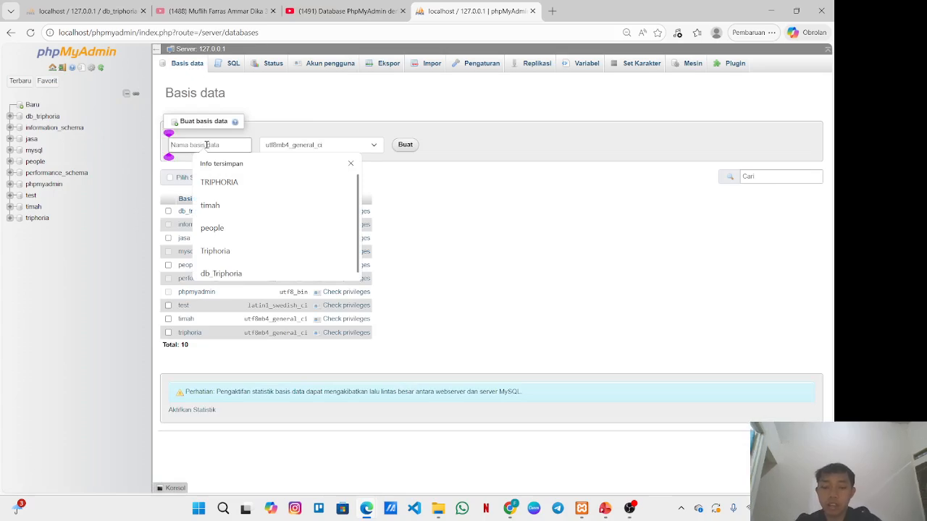
pyautogui.write('c')
pyautogui.write('pen')
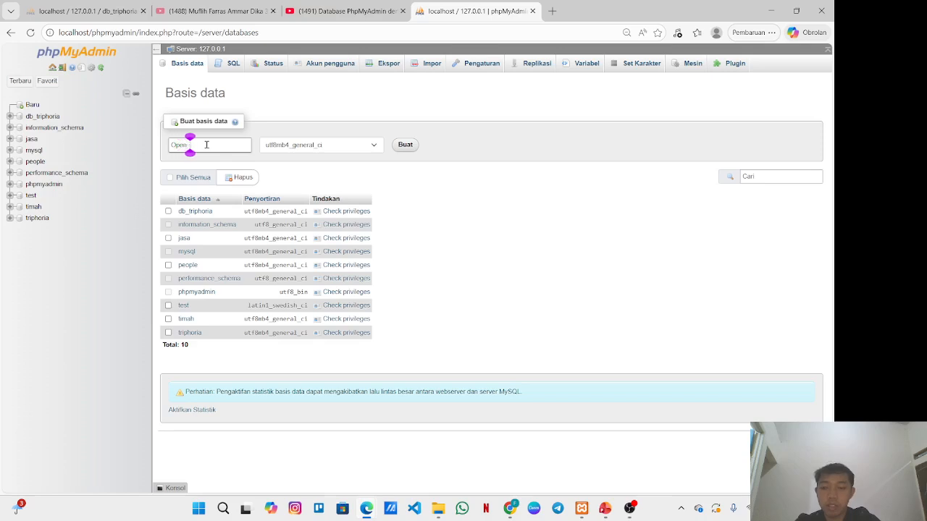
pyautogui.write('_Trip')
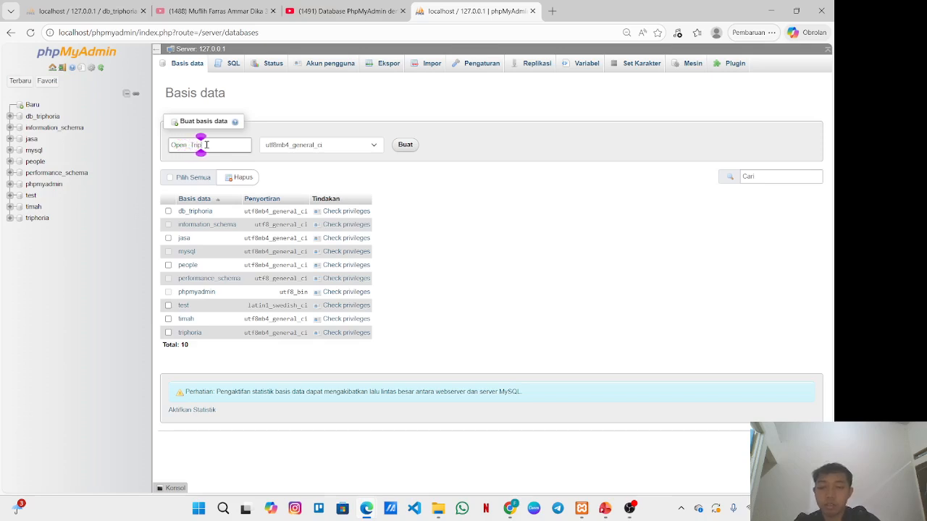
pyautogui.write('horia')
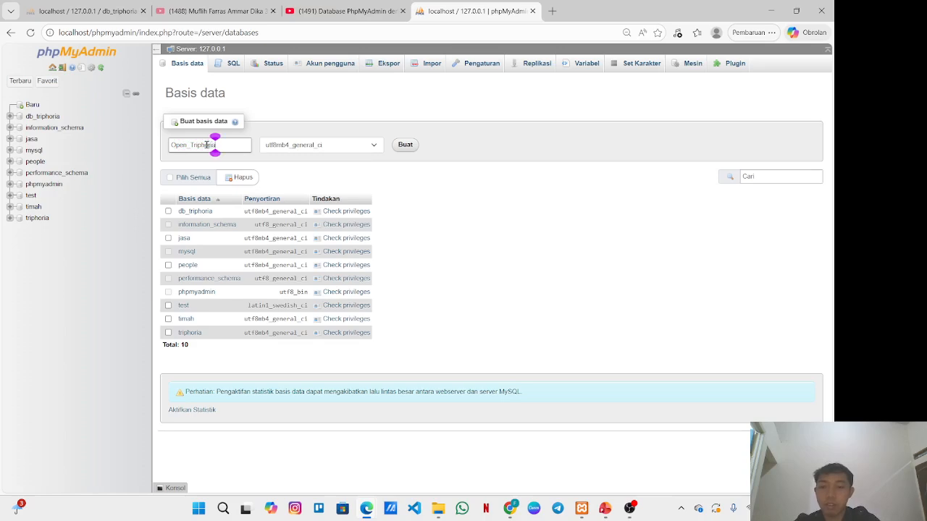
pyautogui.click(405, 146)
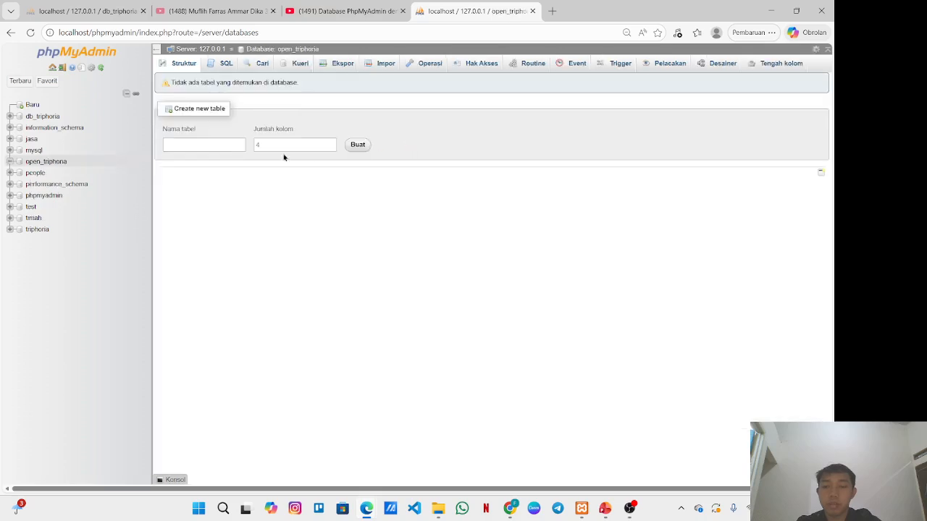
# Create a table named Paket_Trip with 5 columns in the open_triphoria database
pyautogui.click(209, 147)
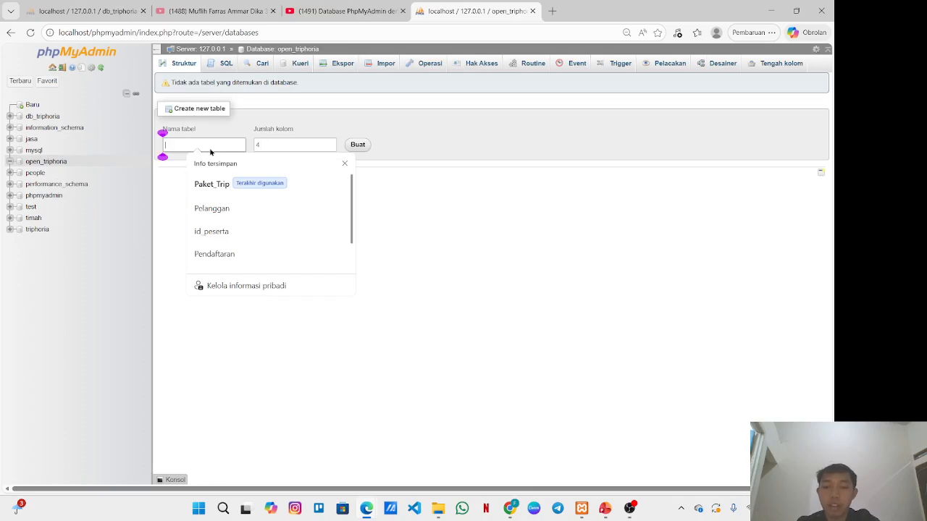
pyautogui.write('Pa')
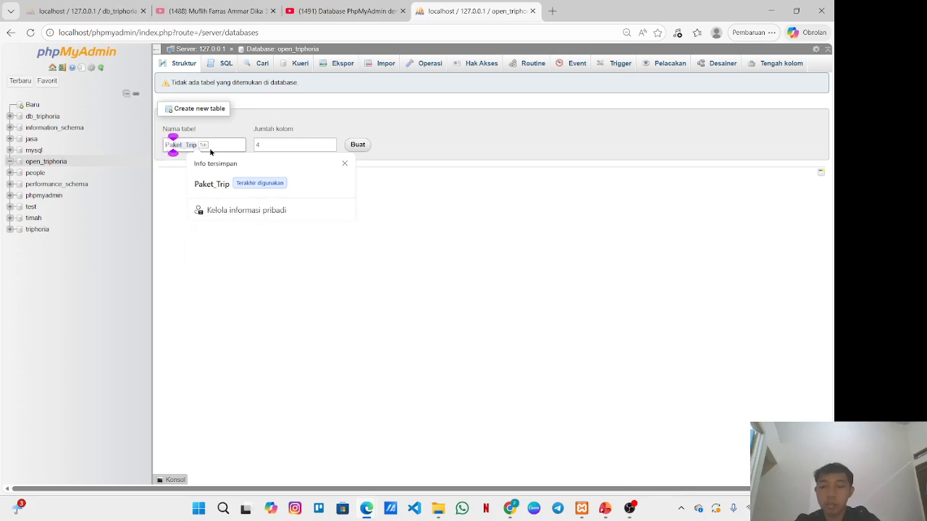
pyautogui.write('ket_Tr')
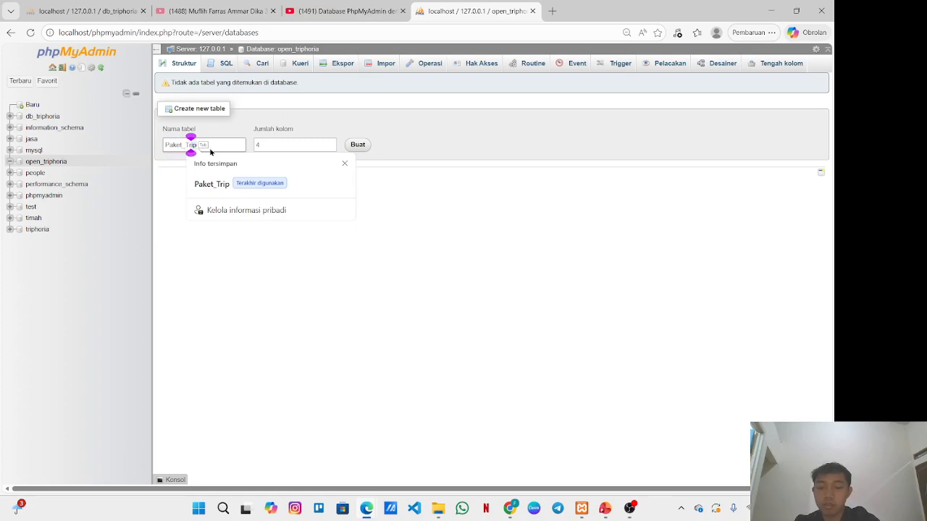
pyautogui.write('ip')
pyautogui.click(279, 148)
pyautogui.press('BackSpace')
pyautogui.write('5')
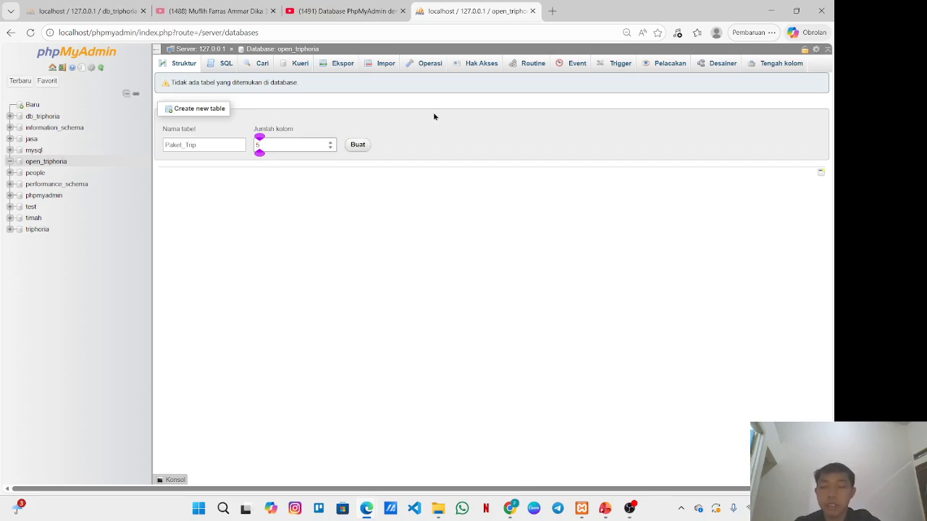
pyautogui.click(359, 146)
# Name the first two columns of the Paket_Trip table id_paket and nama_paket
pyautogui.click(202, 149)
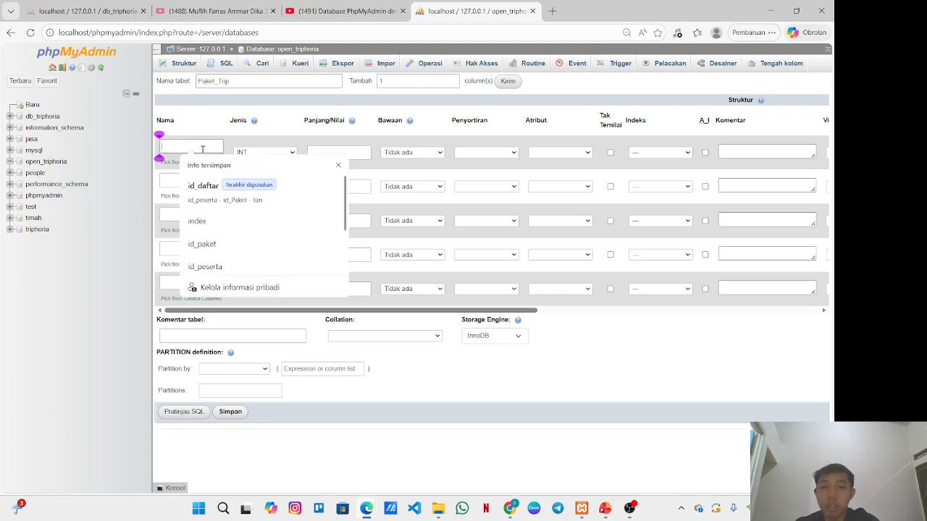
pyautogui.write('id')
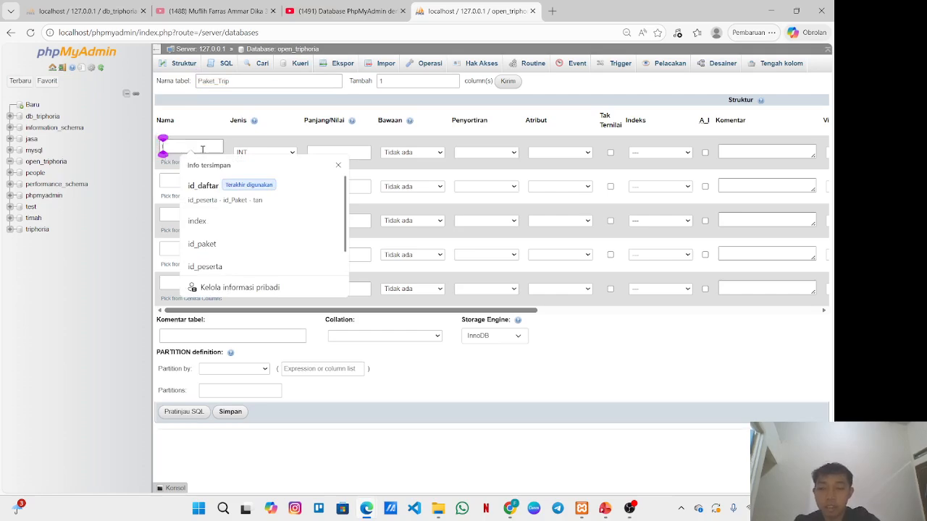
pyautogui.write('_pake')
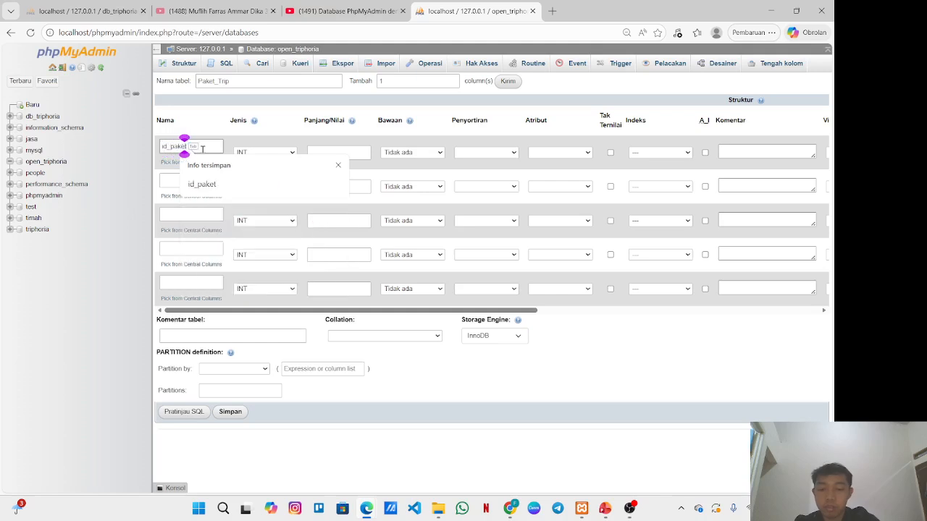
pyautogui.write('t')
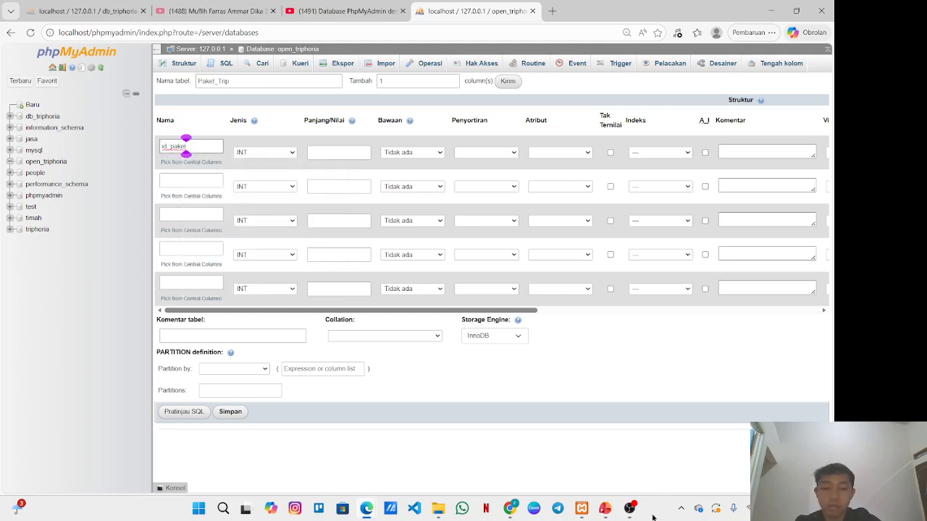
pyautogui.moveTo(640, 516)
pyautogui.click(642, 479)
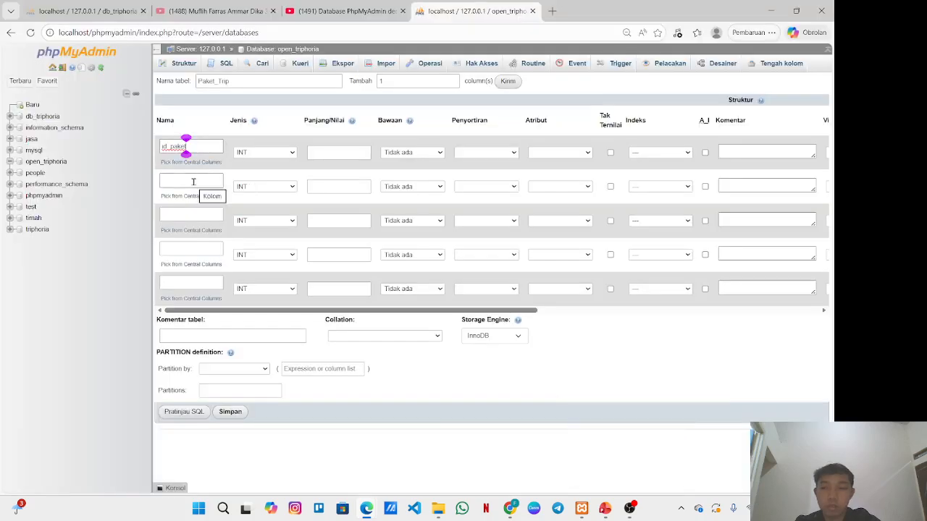
pyautogui.click(194, 182)
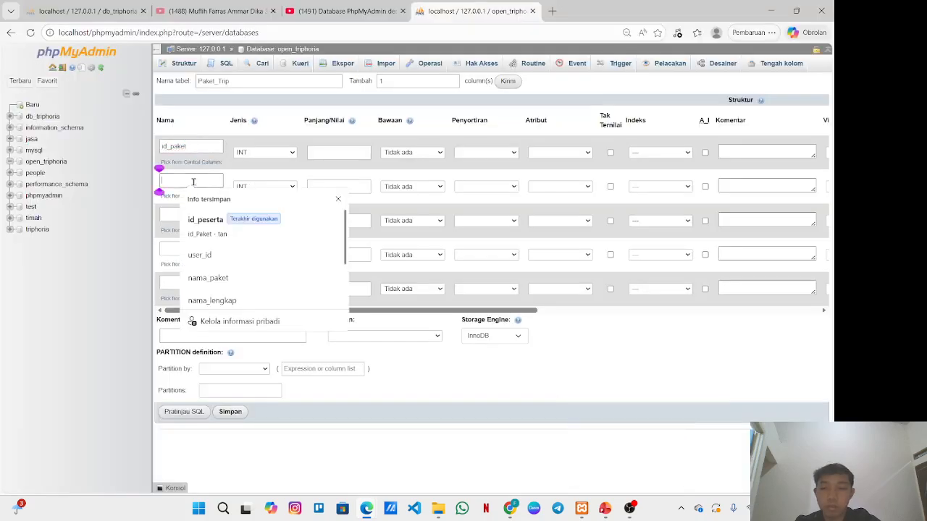
pyautogui.write('n')
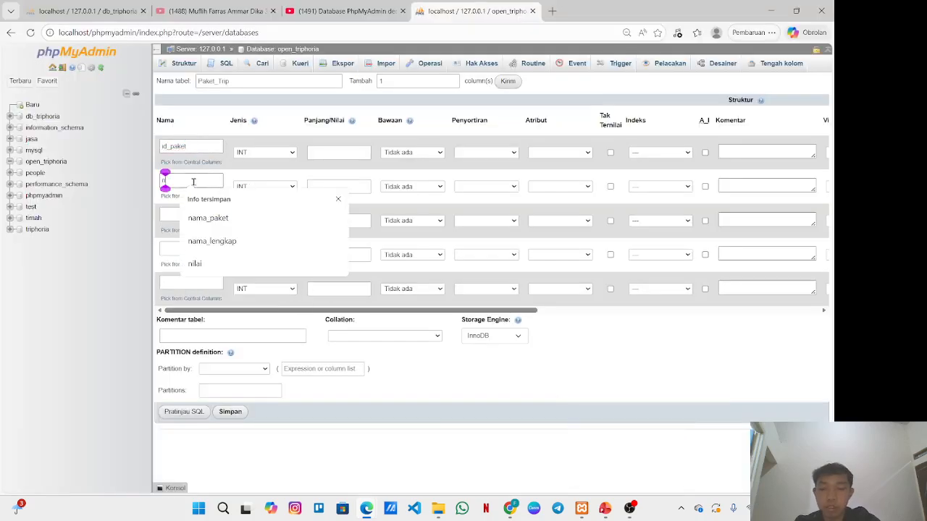
pyautogui.write('ama_paket')
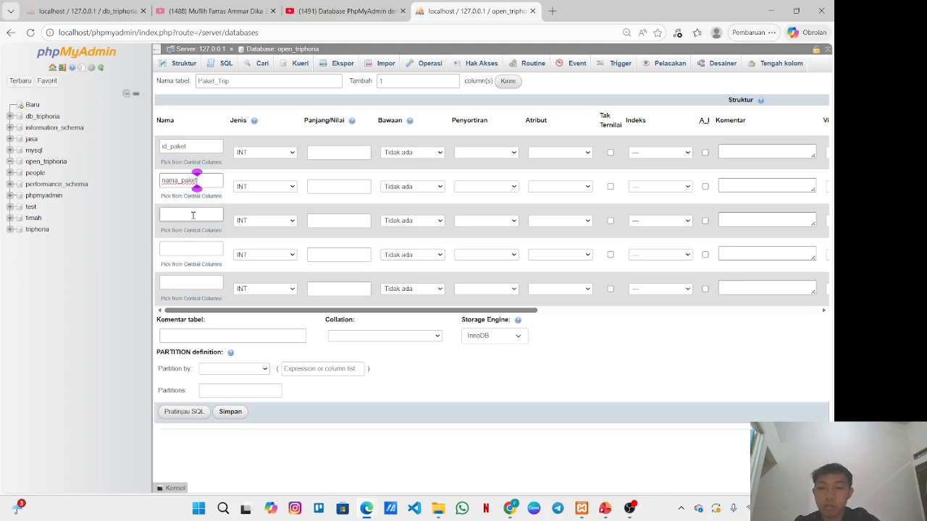
# Name the remaining three columns of the table destinasi, durasi and harga
pyautogui.click(193, 215)
pyautogui.write('destinasi')
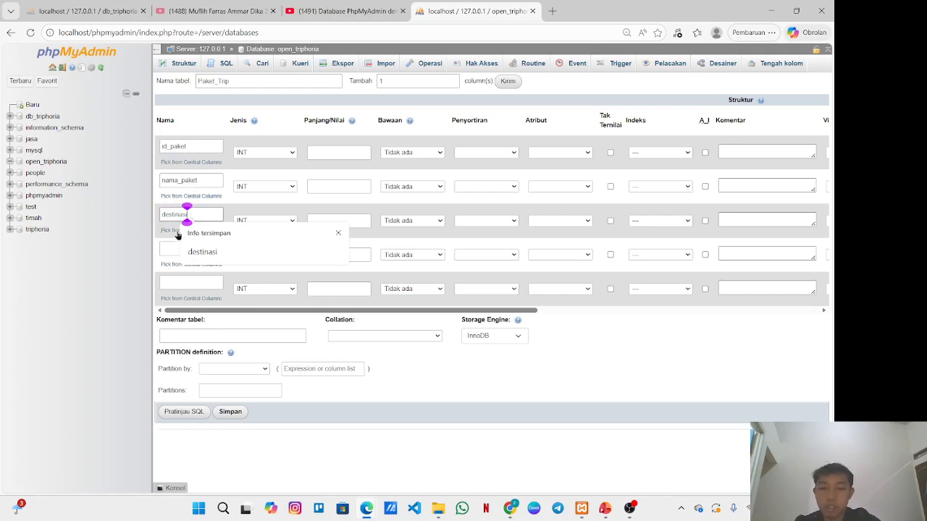
pyautogui.click(166, 247)
pyautogui.write('durasiurasi')
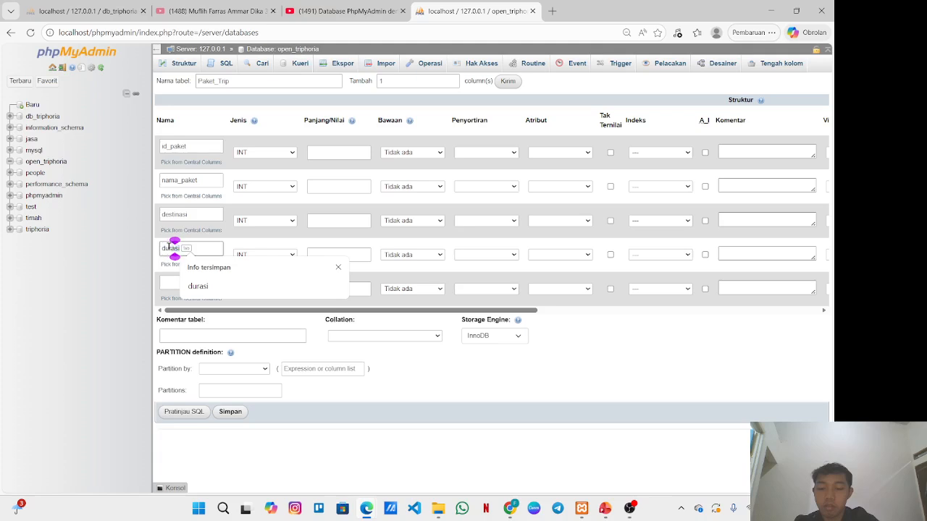
pyautogui.click(181, 288)
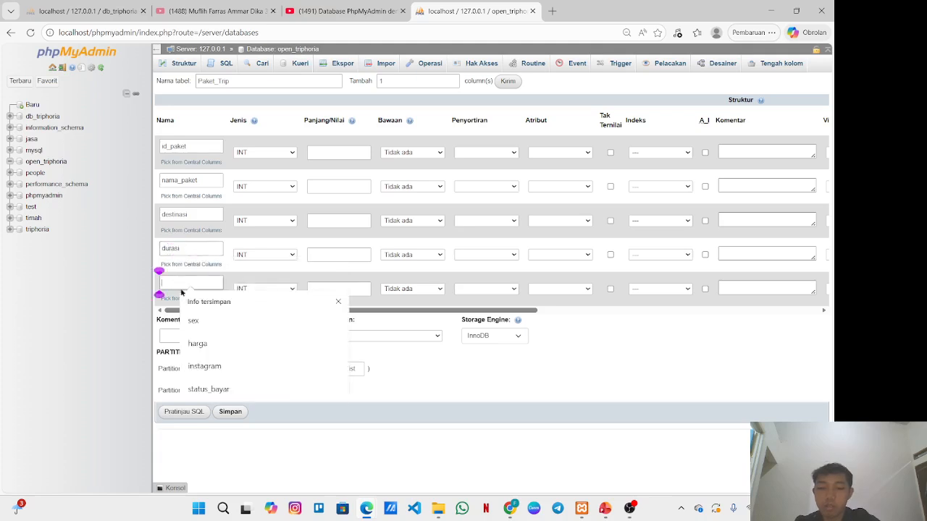
pyautogui.write('harga')
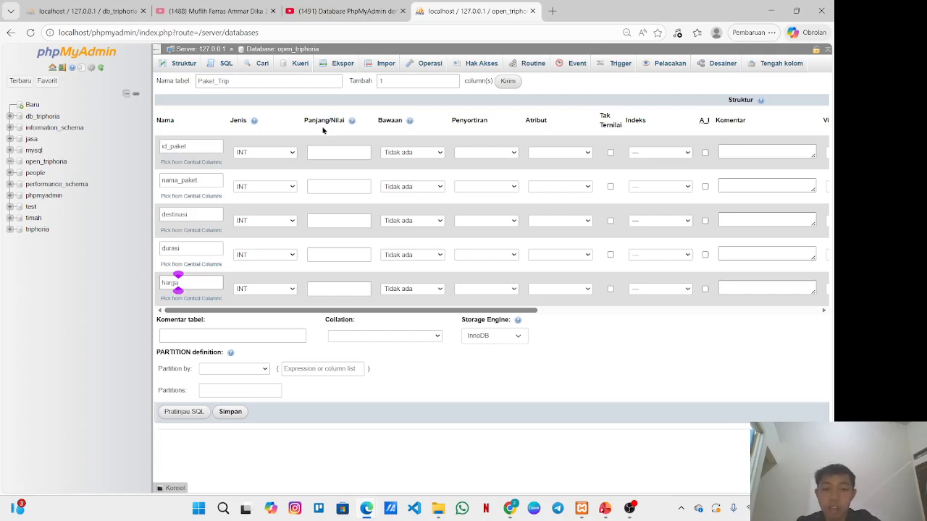
# Set the data type of the id_paket, nama_paket, destinasi and durasi columns to VARCHAR
pyautogui.click(286, 158)
pyautogui.click(275, 186)
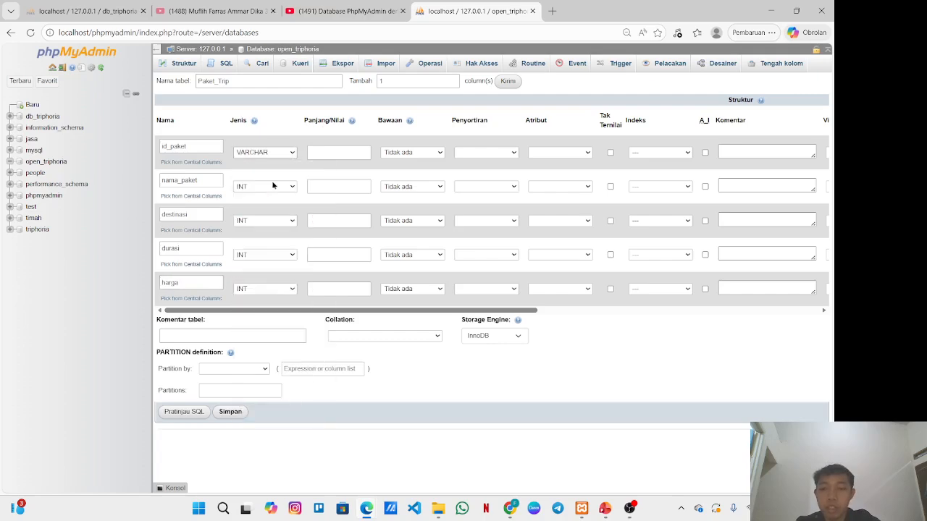
pyautogui.click(273, 188)
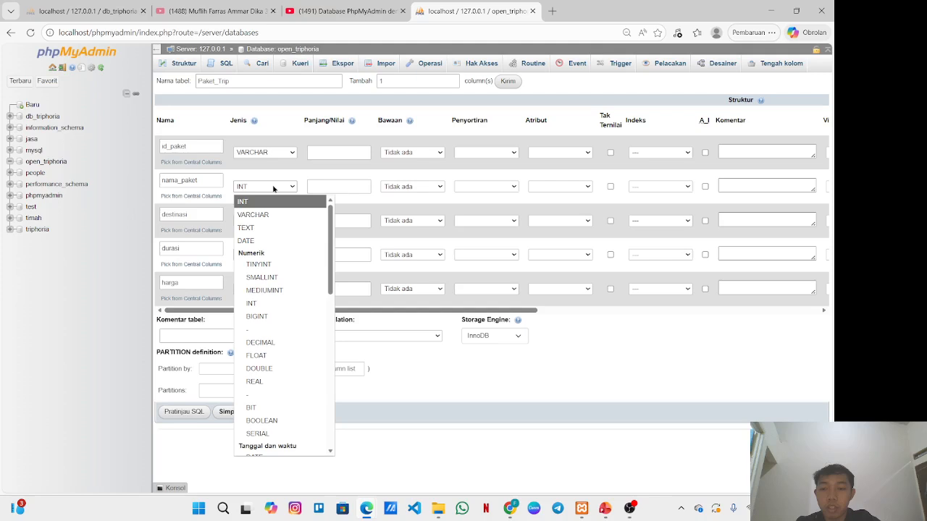
pyautogui.click(273, 222)
pyautogui.click(275, 220)
pyautogui.click(276, 251)
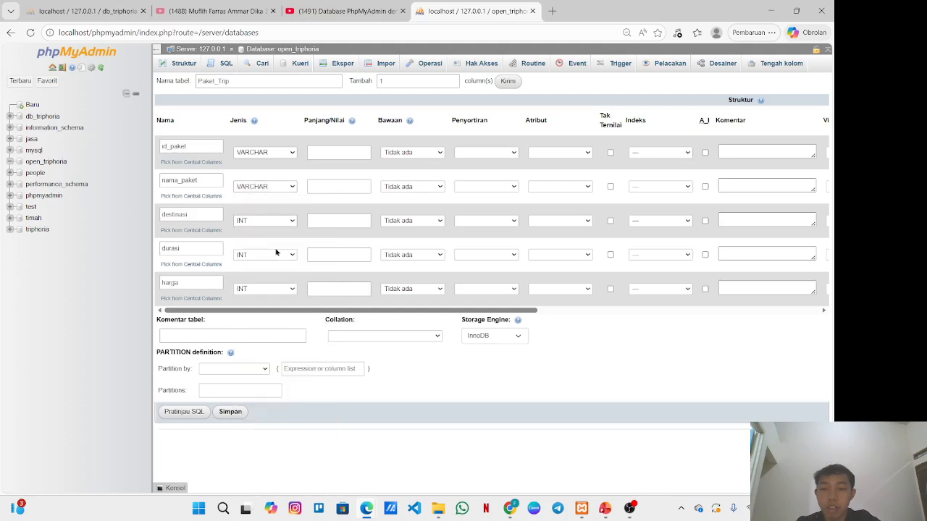
pyautogui.click(275, 256)
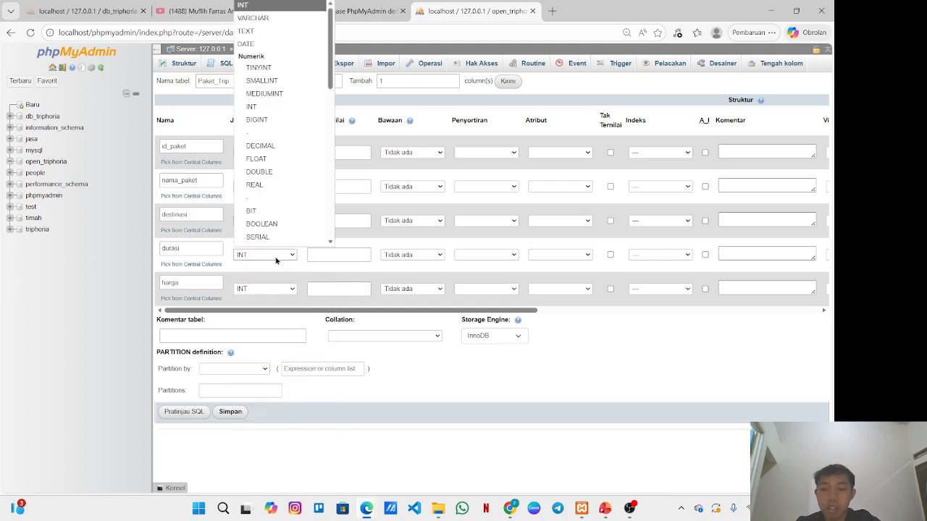
pyautogui.click(266, 18)
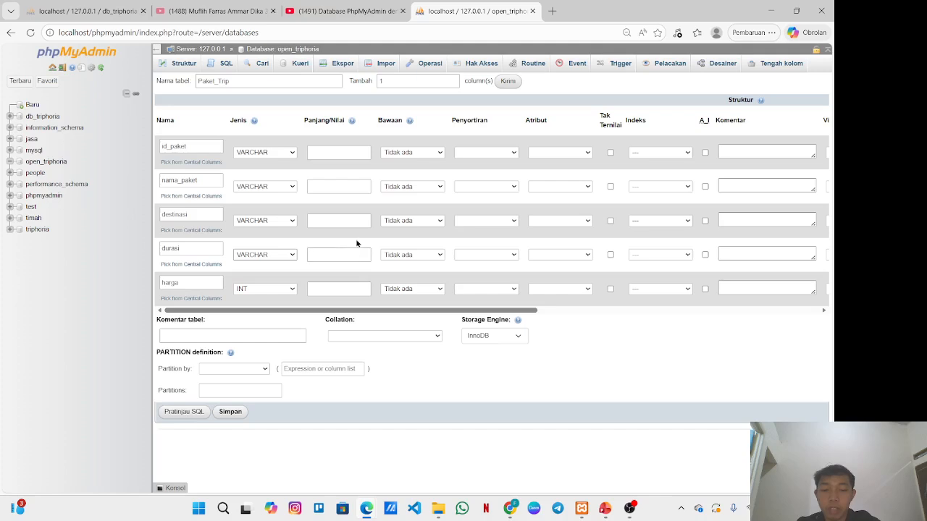
# Set the column lengths to 10 for id_paket, 50 for nama_paket and 50 for destinasi
pyautogui.click(341, 154)
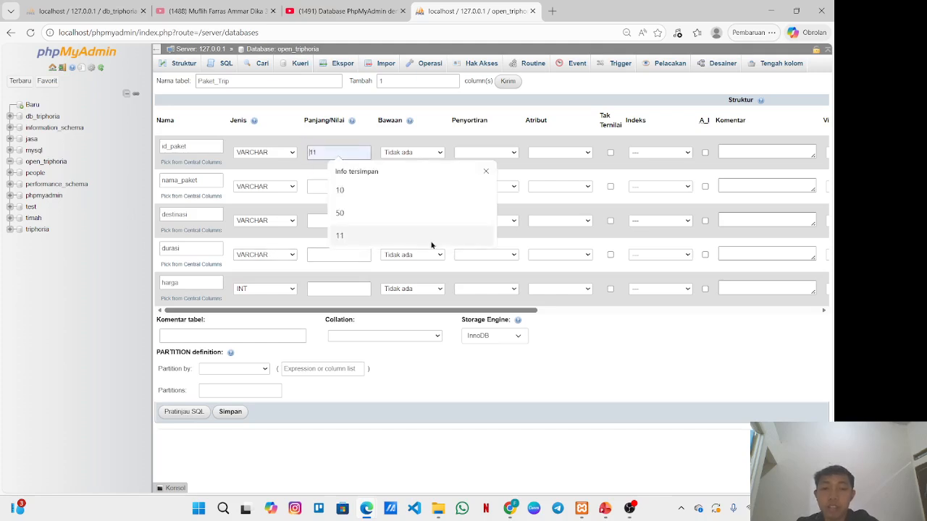
pyautogui.write('10')
pyautogui.press('Tab')
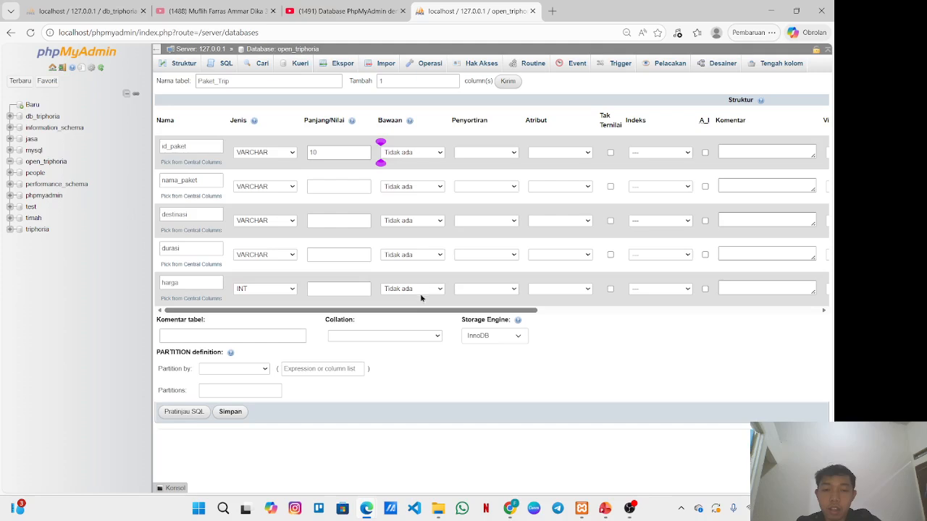
pyautogui.click(359, 194)
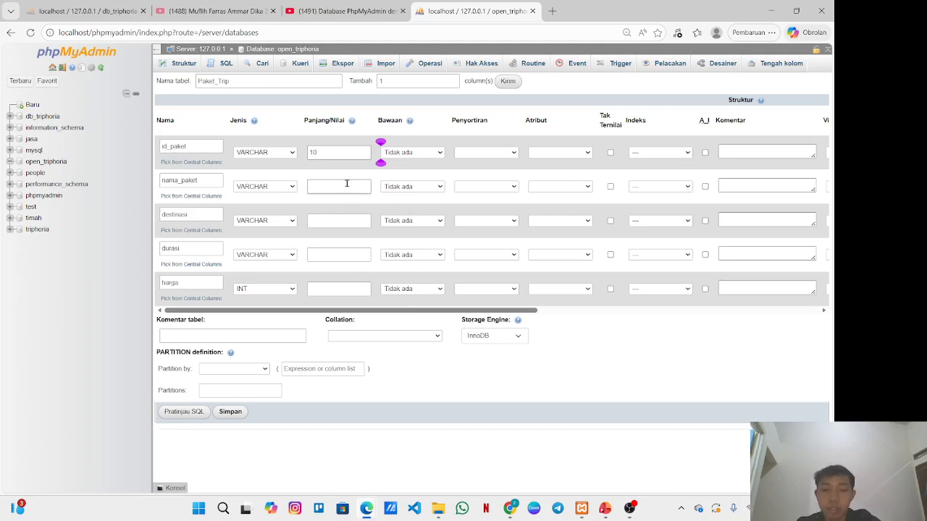
pyautogui.click(347, 184)
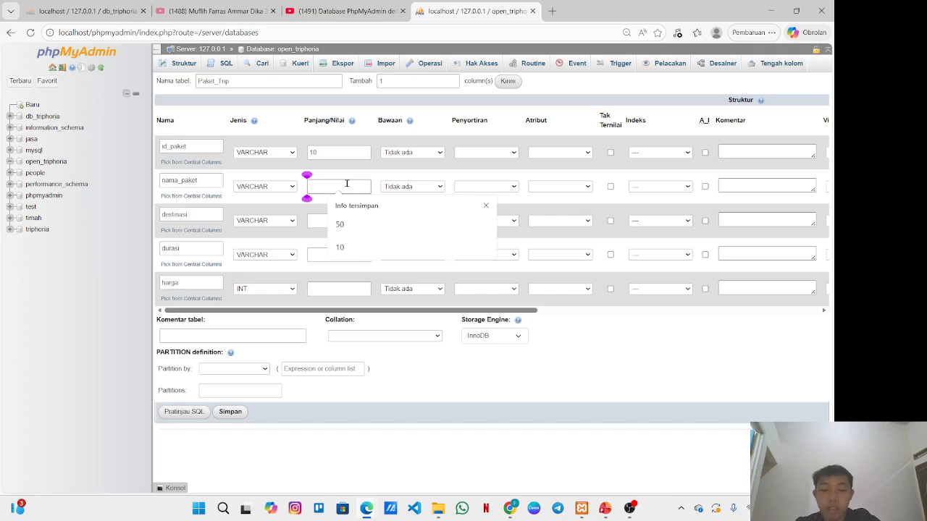
pyautogui.write('50')
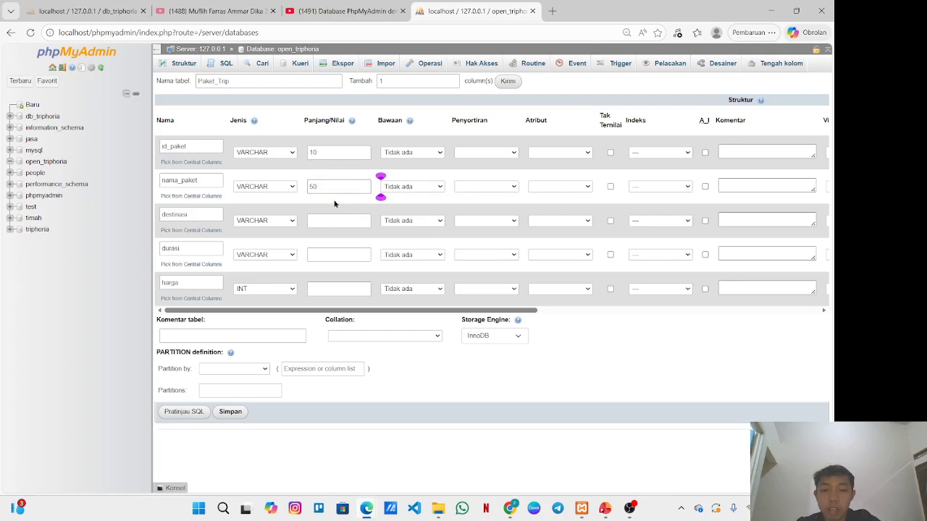
pyautogui.click(324, 220)
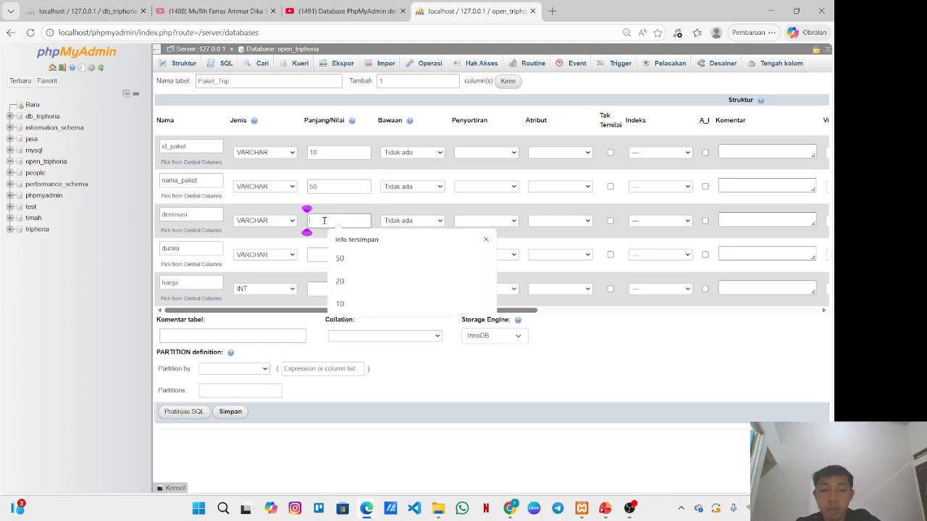
pyautogui.write('50')
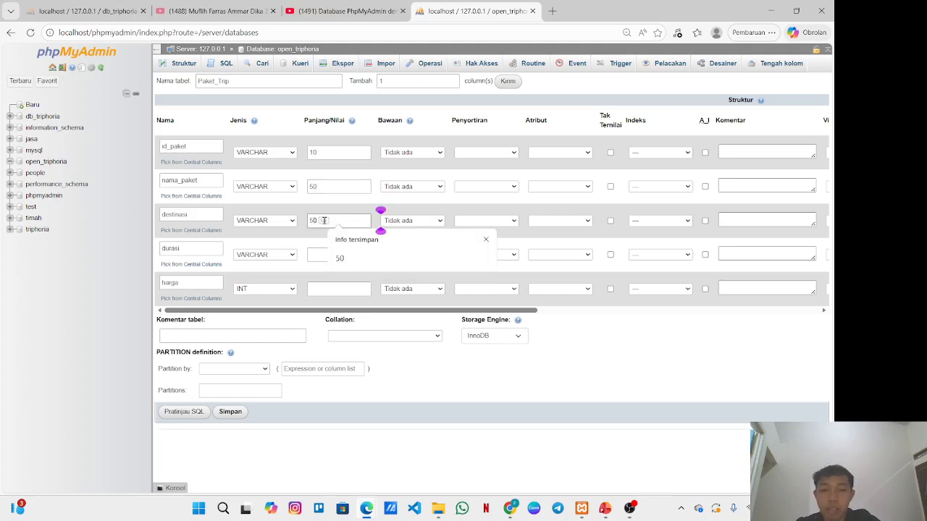
# Set the column lengths to 20 for durasi and 11 for harga
pyautogui.click(325, 254)
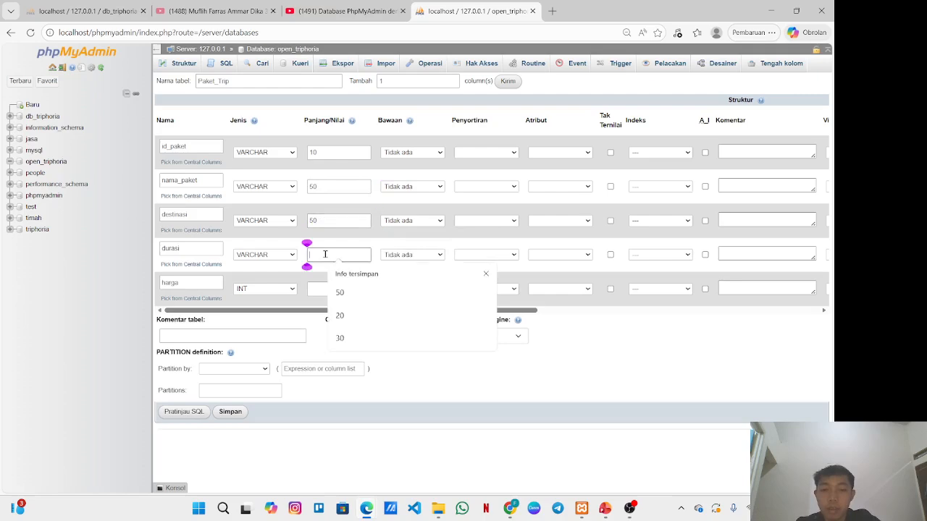
pyautogui.write('20')
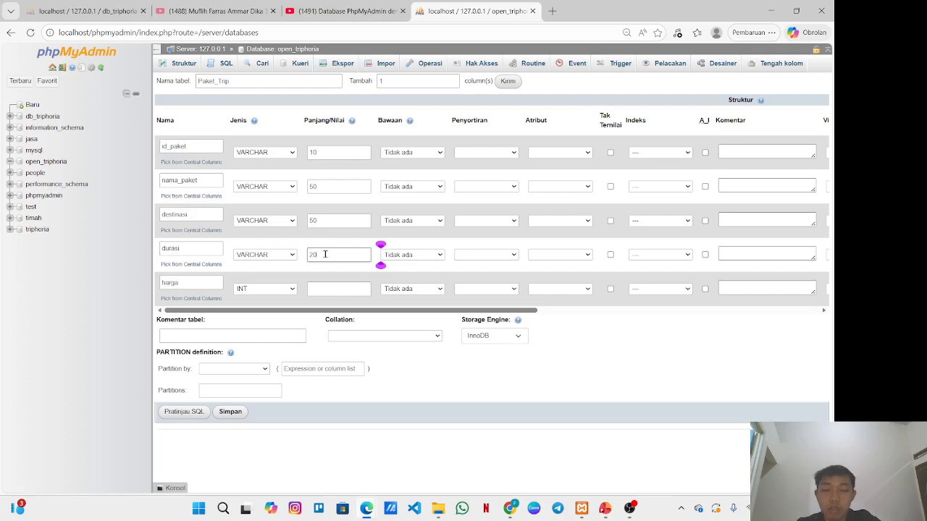
pyautogui.click(329, 287)
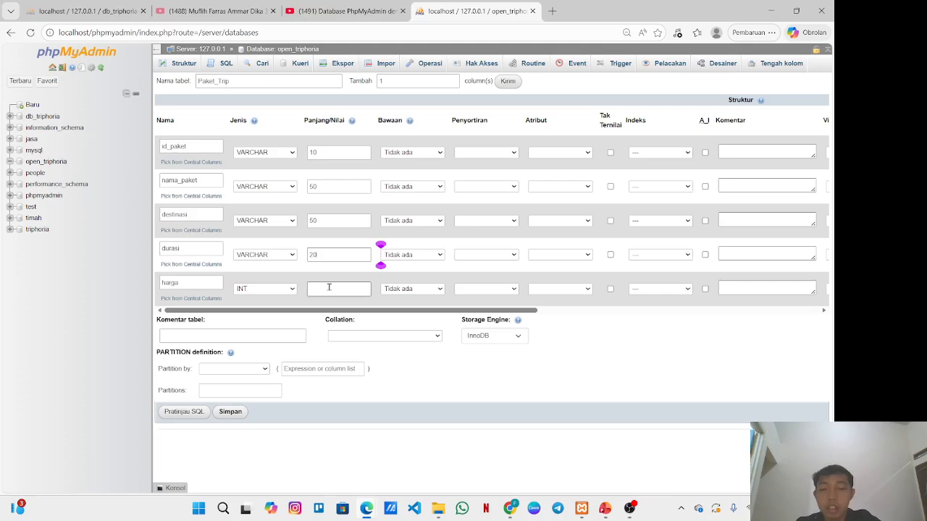
pyautogui.click(329, 287)
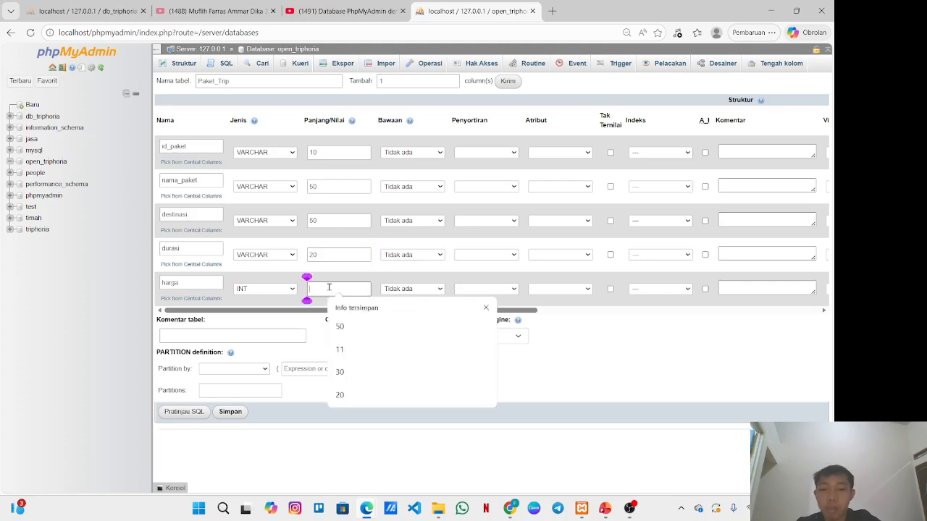
pyautogui.write('11')
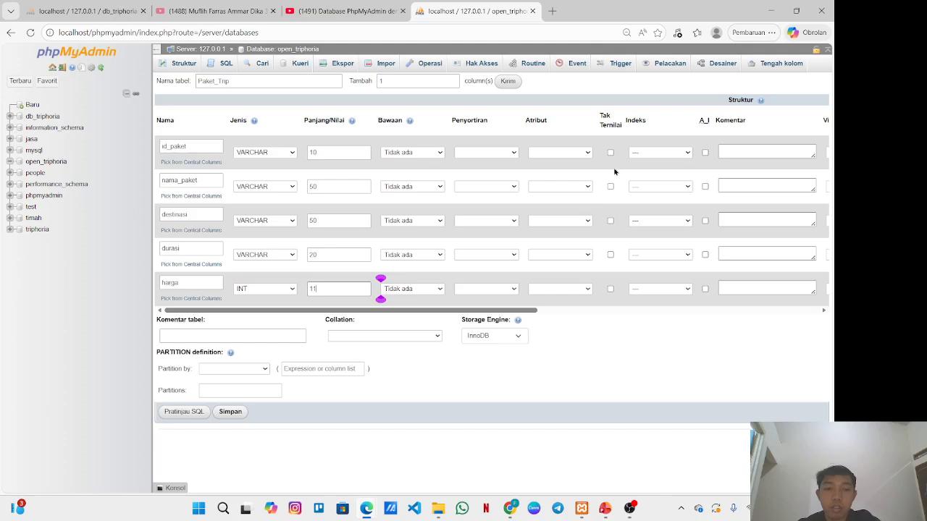
# Make id_paket the PRIMARY index of the Paket_Trip table and save the table
pyautogui.click(688, 153)
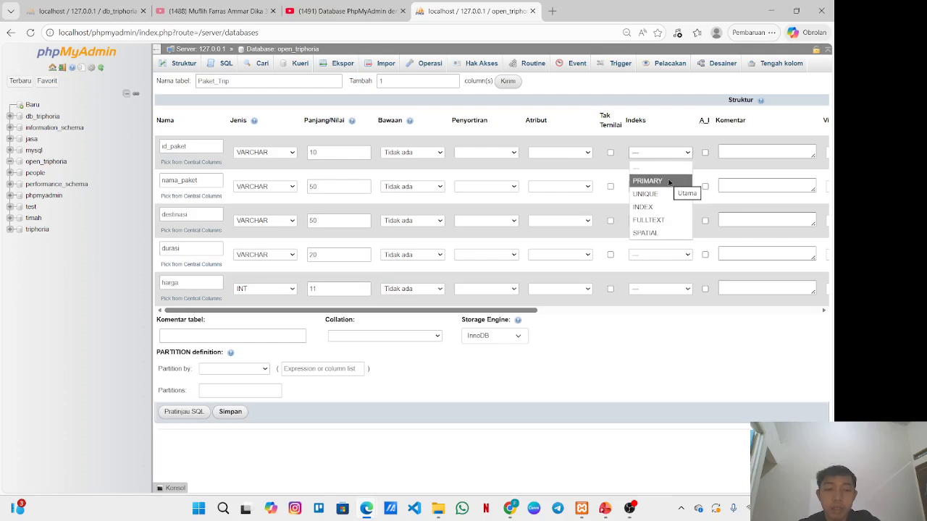
pyautogui.click(669, 181)
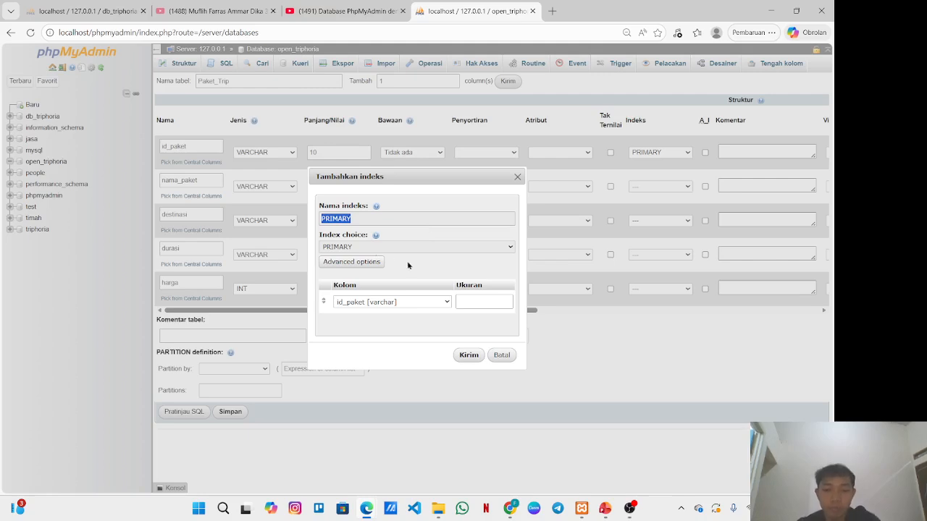
pyautogui.click(471, 365)
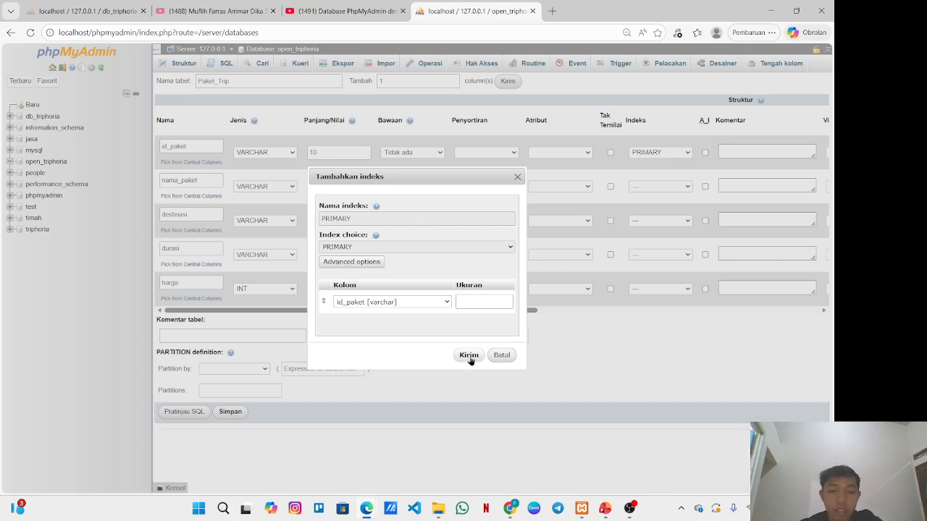
pyautogui.click(468, 355)
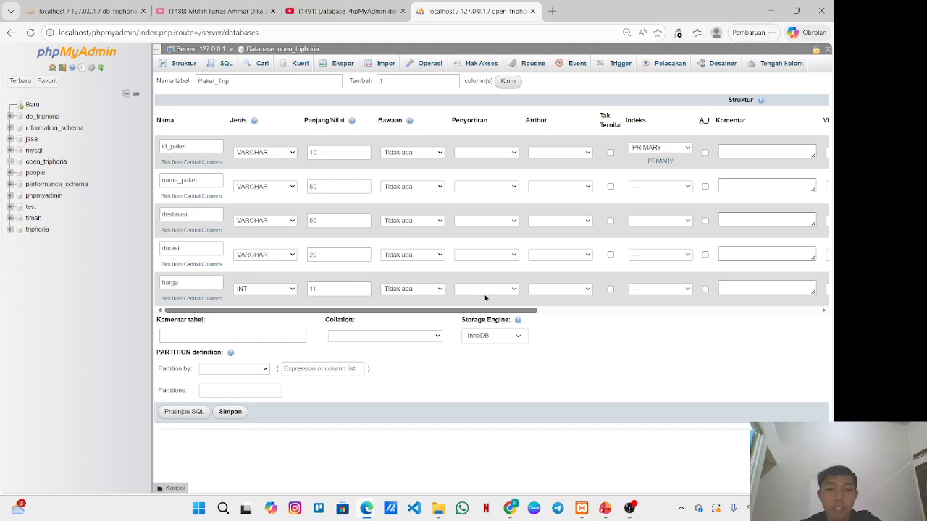
pyautogui.click(292, 370)
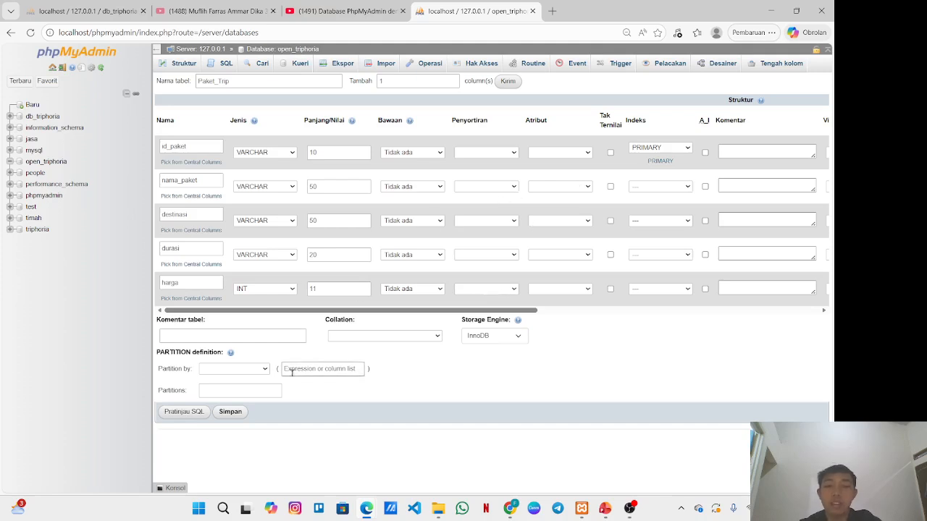
pyautogui.click(227, 414)
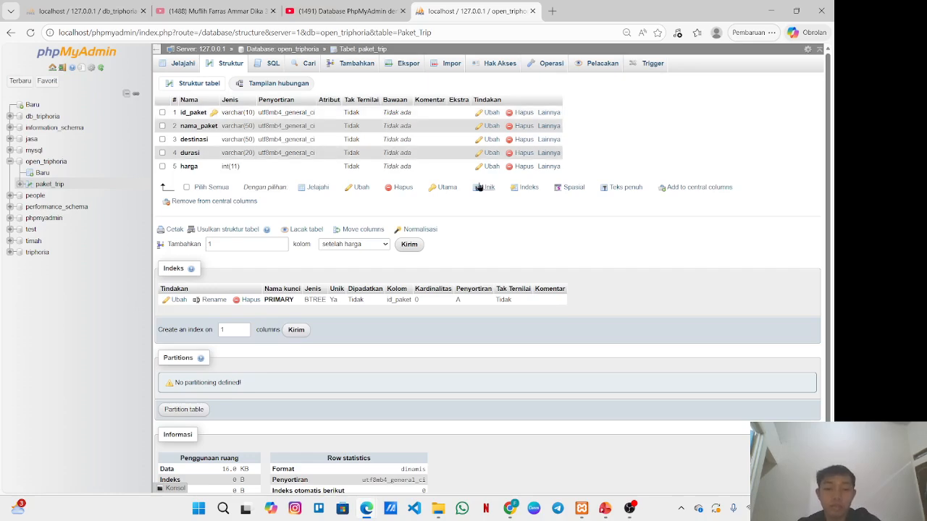
# Switch to the TRIPHORIA spreadsheet in Google Sheets and examine the Id_Paket sheet and the download formats offered for it
pyautogui.moveTo(519, 509)
pyautogui.click(524, 468)
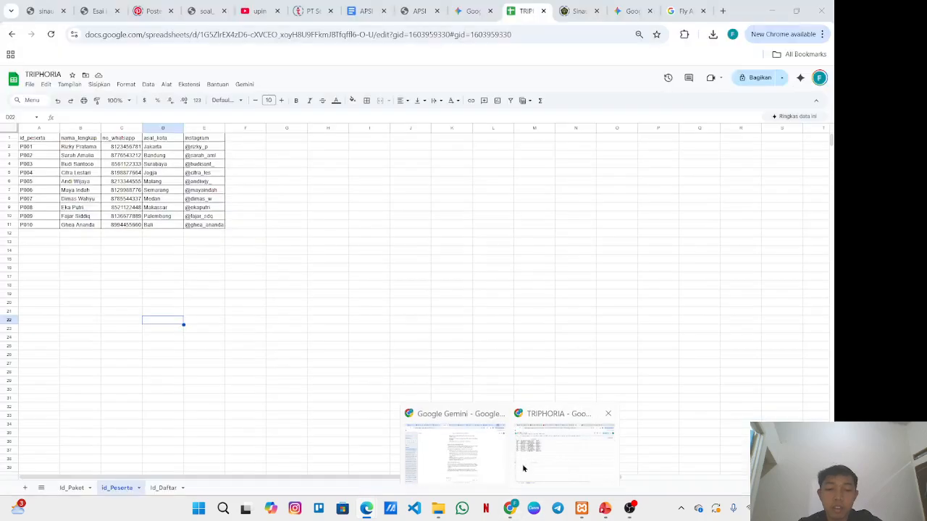
pyautogui.click(73, 490)
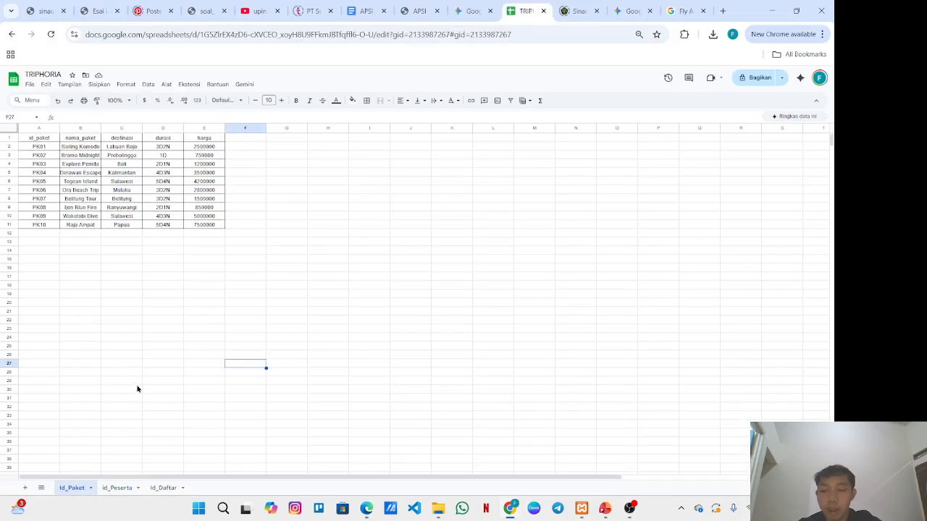
pyautogui.moveTo(368, 510)
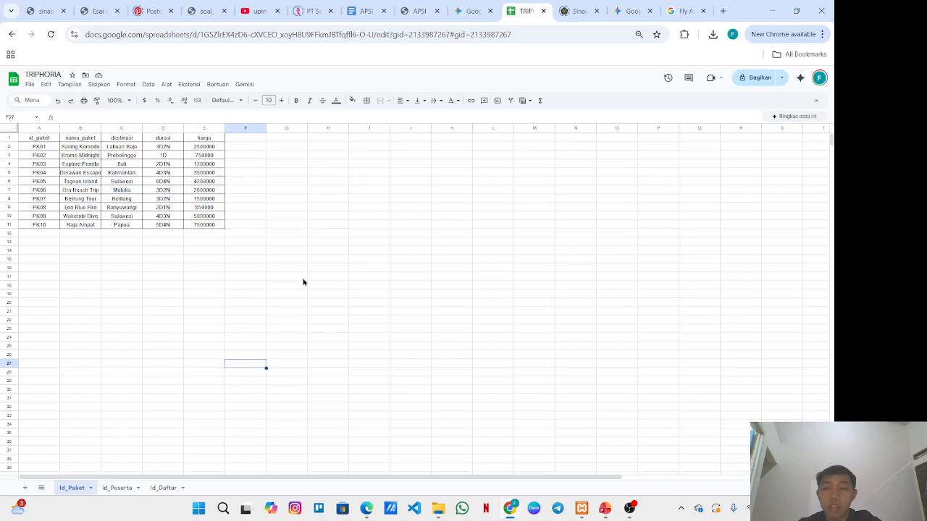
pyautogui.click(31, 86)
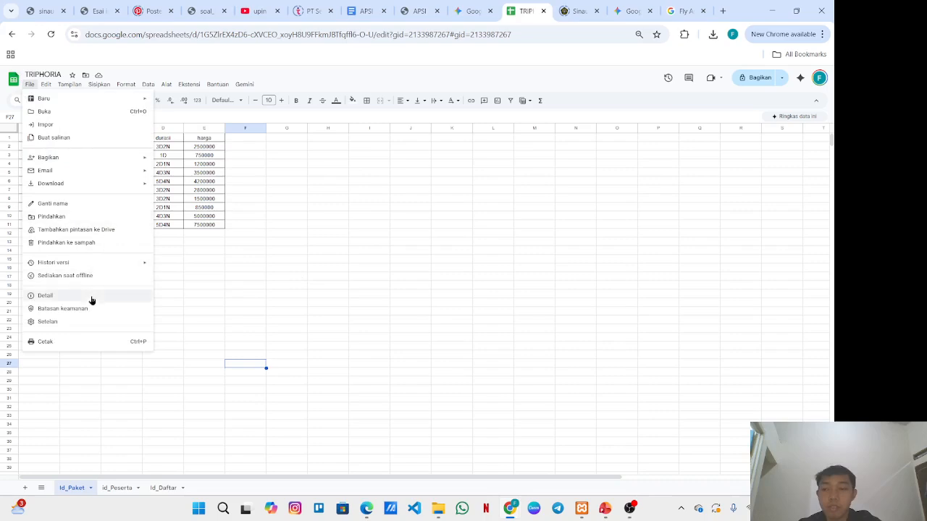
pyautogui.moveTo(101, 186)
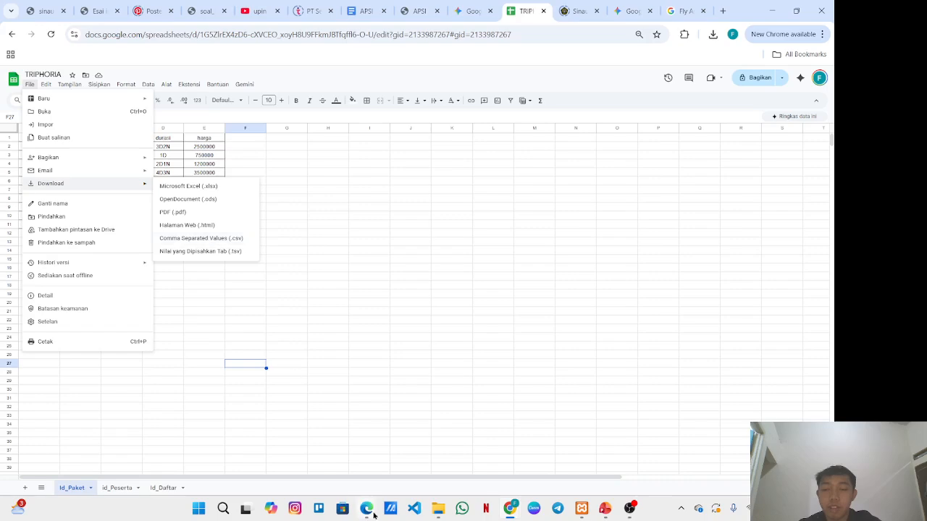
# Switch back to phpMyAdmin and import the file TRIPHORIA - Id_Paket.csv into the paket_trip table
pyautogui.moveTo(366, 508)
pyautogui.click(408, 461)
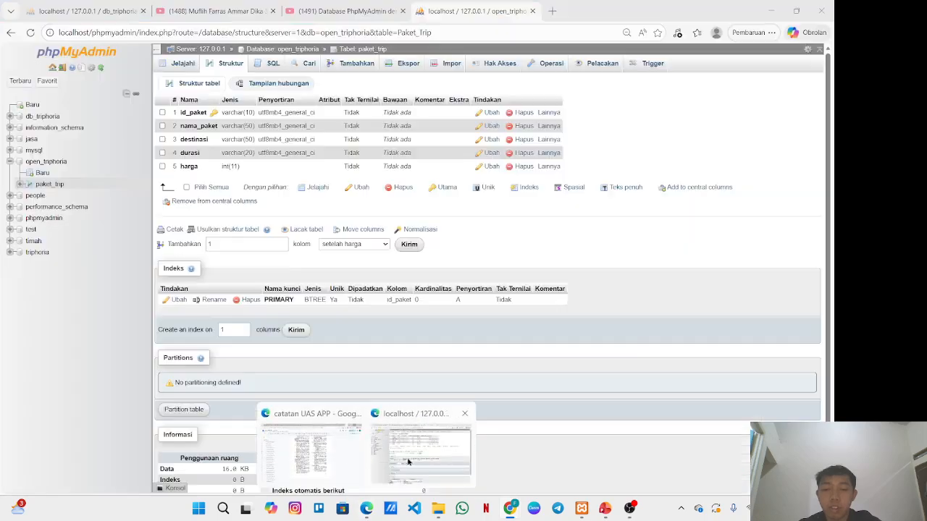
pyautogui.click(444, 64)
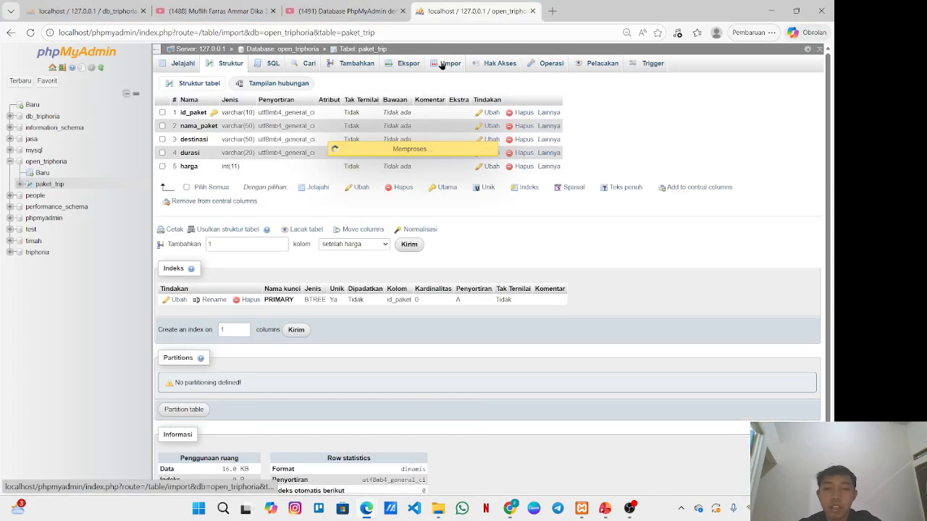
pyautogui.click(204, 188)
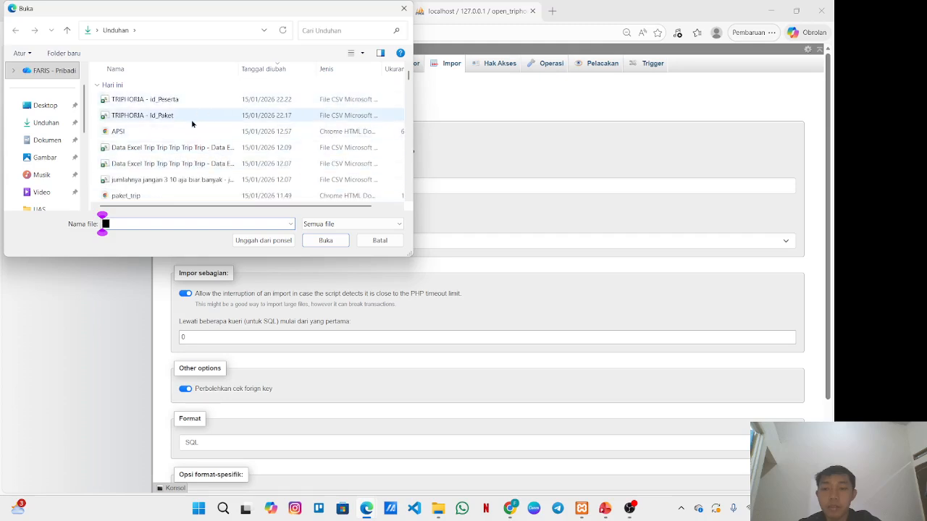
pyautogui.click(191, 117)
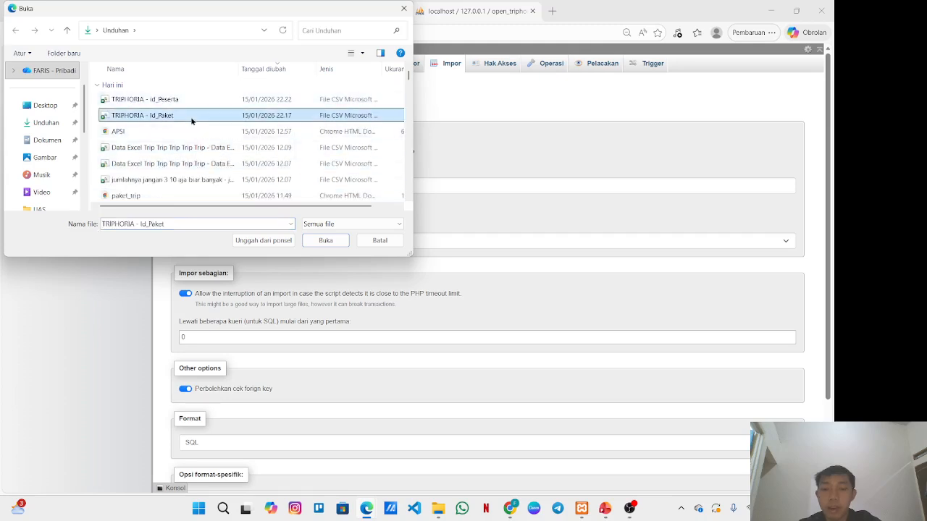
pyautogui.click(323, 239)
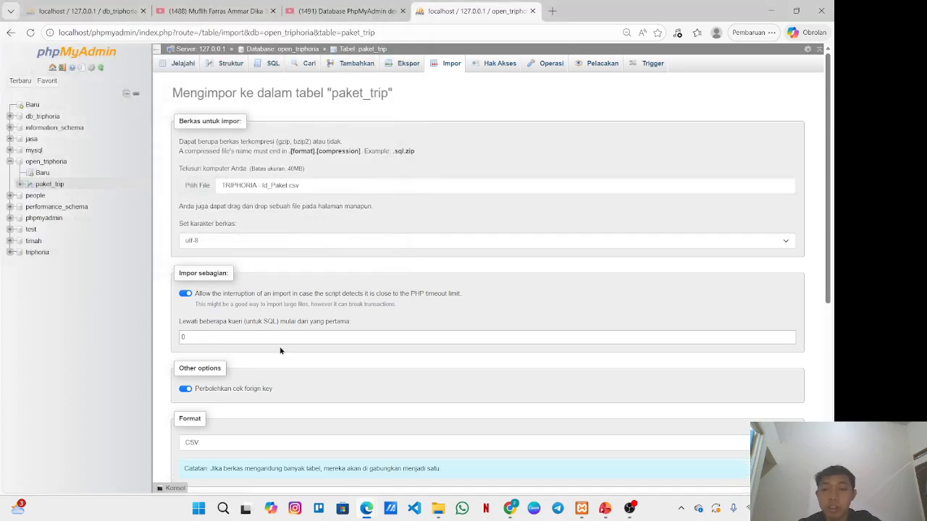
pyautogui.scroll(-5, 279, 352)
pyautogui.click(182, 461)
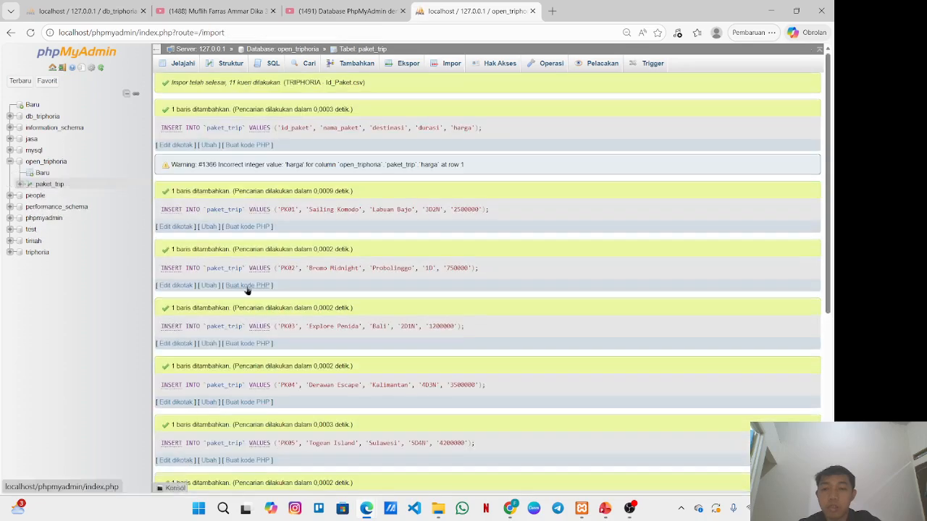
# Browse the imported rows of the paket_trip table
pyautogui.click(59, 186)
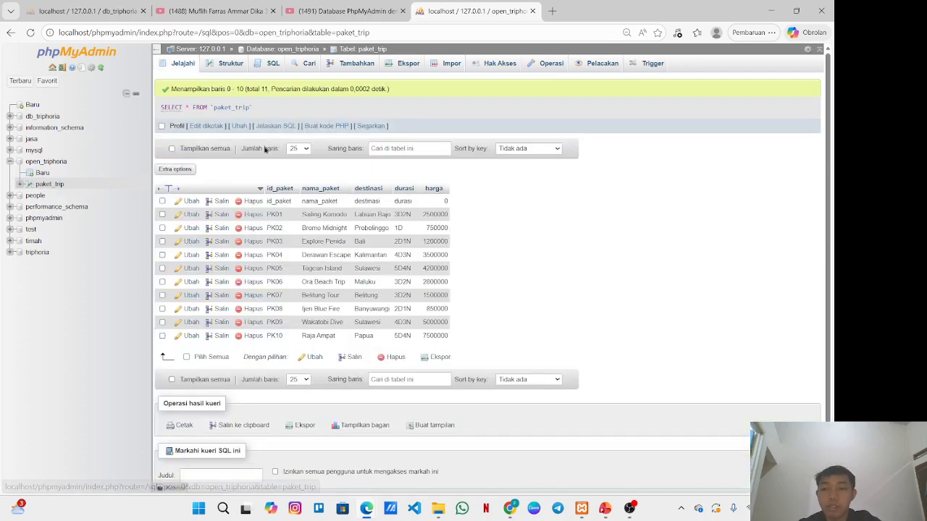
pyautogui.scroll(-1, 360, 308)
pyautogui.scroll(1, 359, 308)
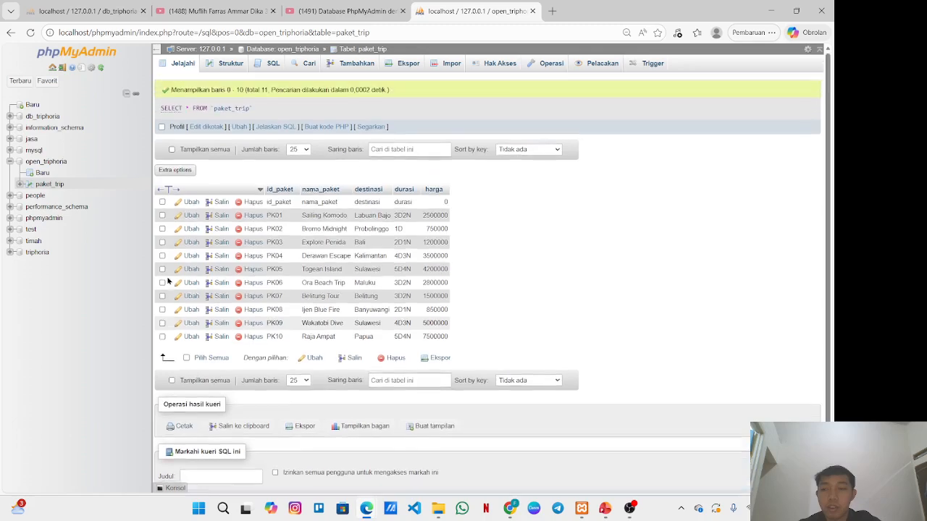
# Start a new table named peserta in the open_triphoria database and add one extra column row to it
pyautogui.click(40, 173)
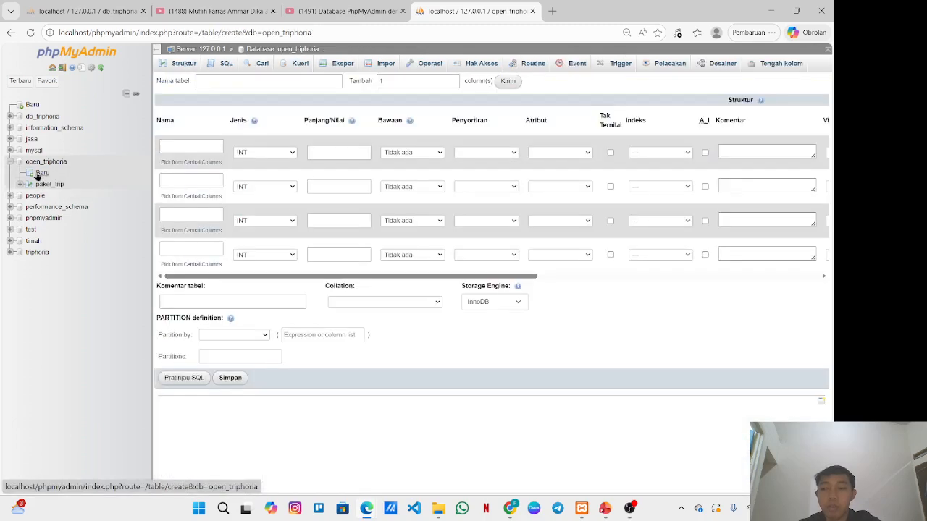
pyautogui.click(229, 81)
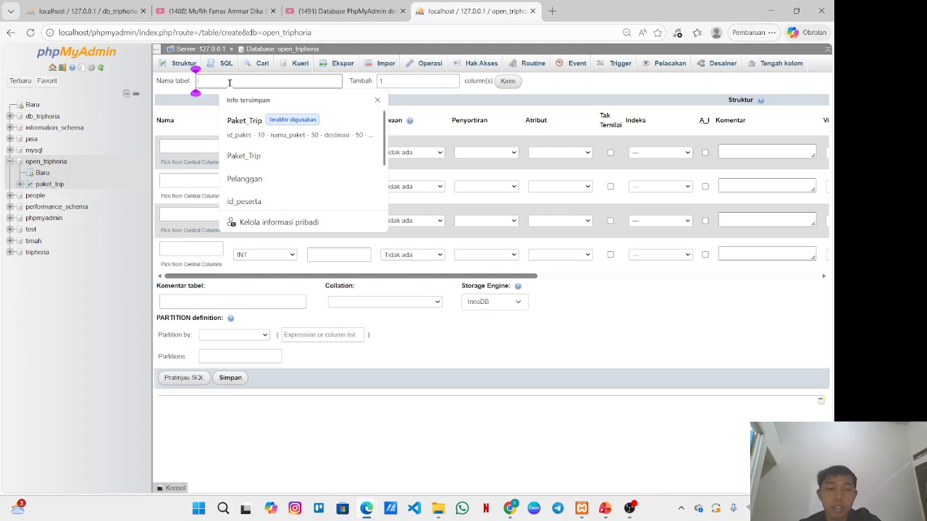
pyautogui.write('p')
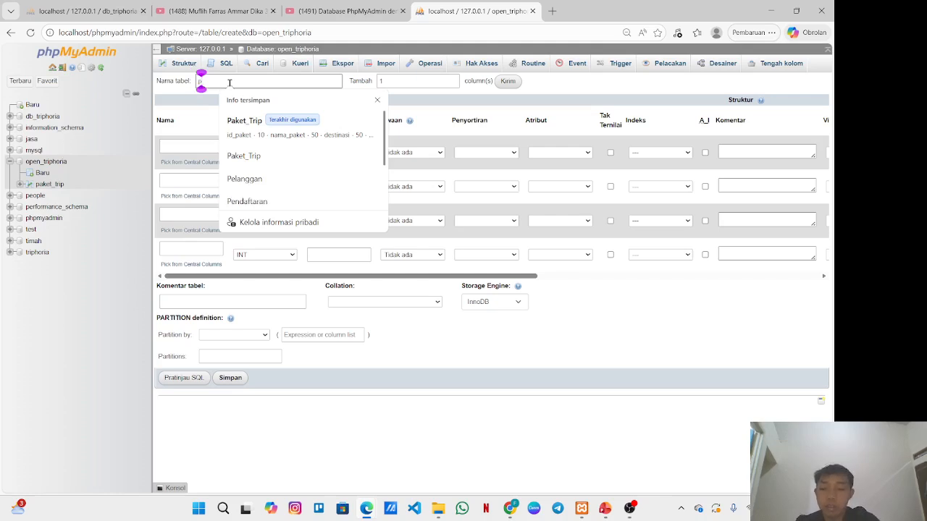
pyautogui.write('eserta')
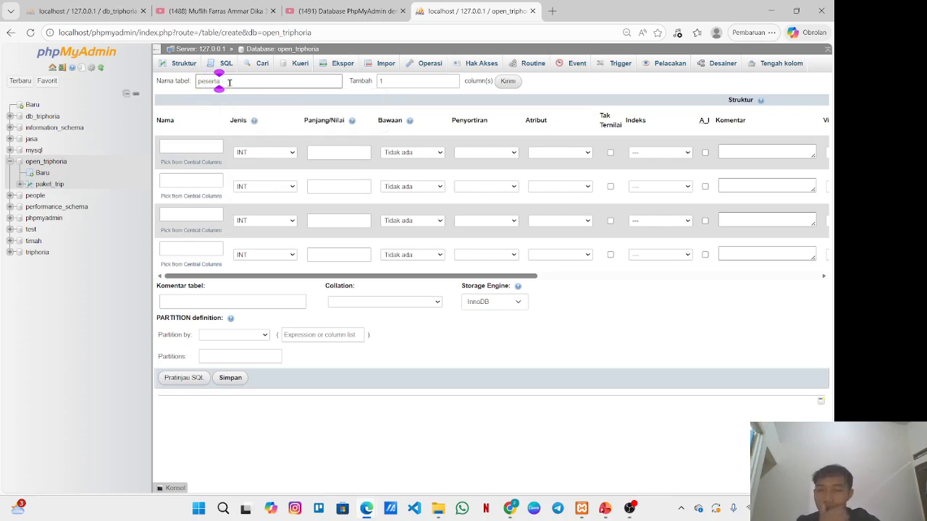
pyautogui.click(508, 82)
# Name the first three columns of the peserta table id_peserta, nama_lengkap and no_whatsapp
pyautogui.click(184, 147)
pyautogui.click(184, 147)
pyautogui.write('id')
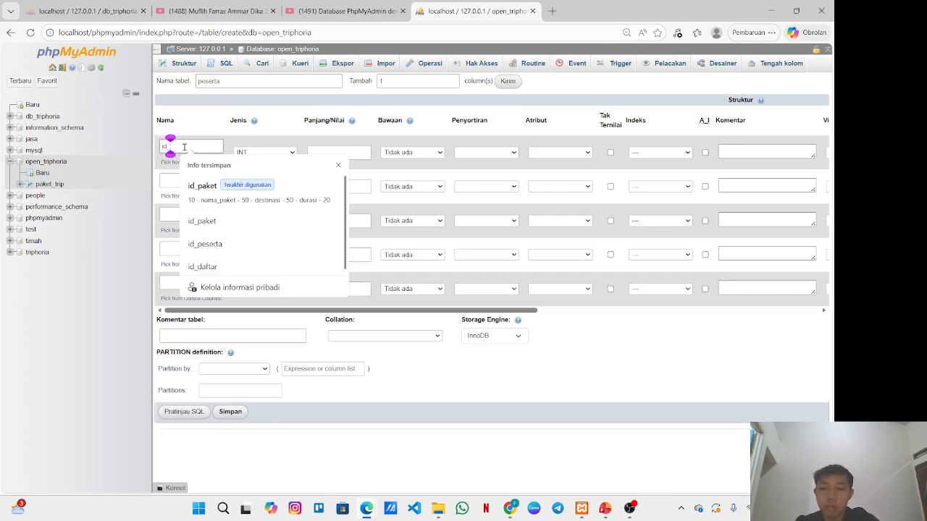
pyautogui.write('_pes')
pyautogui.press('Tab')
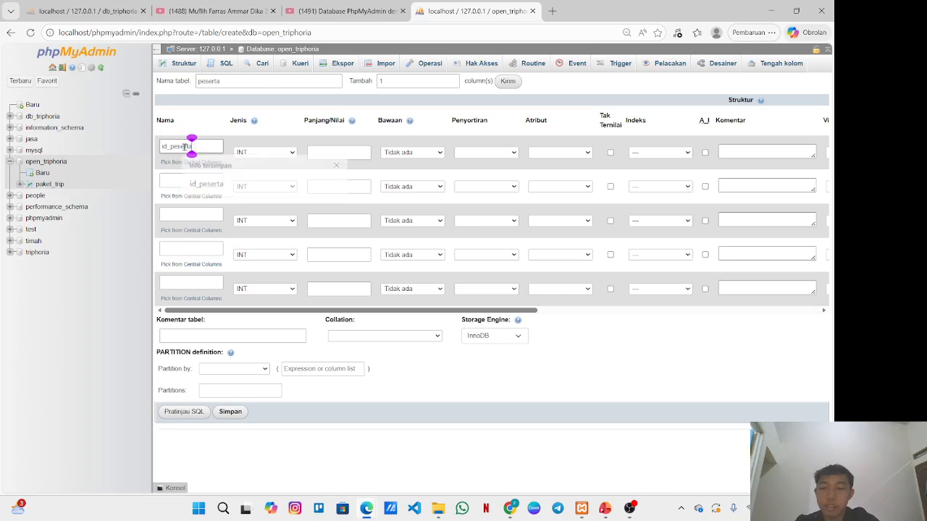
pyautogui.click(181, 186)
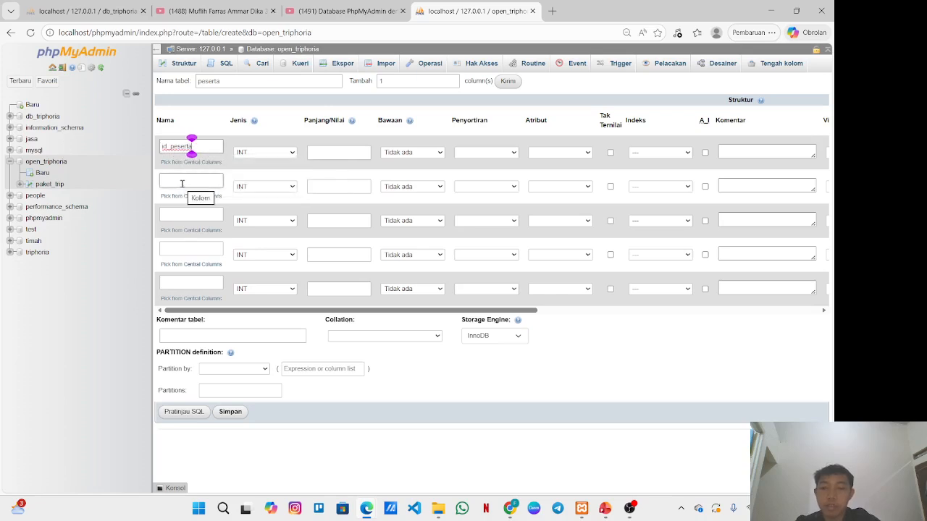
pyautogui.write('nama')
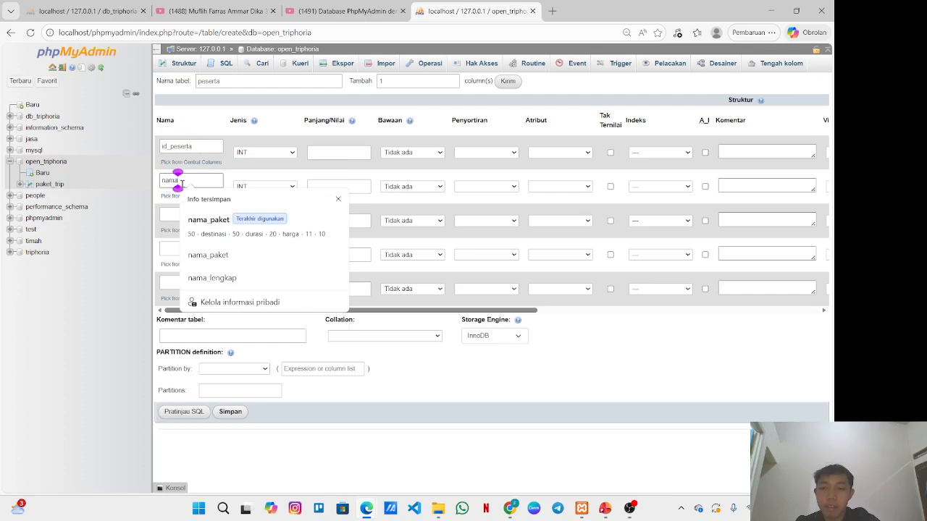
pyautogui.write('_lengkap')
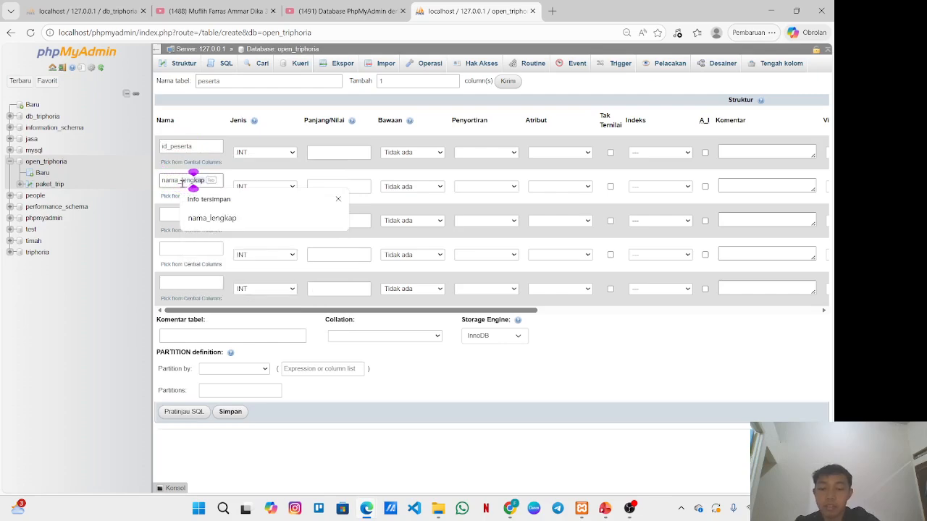
pyautogui.click(184, 214)
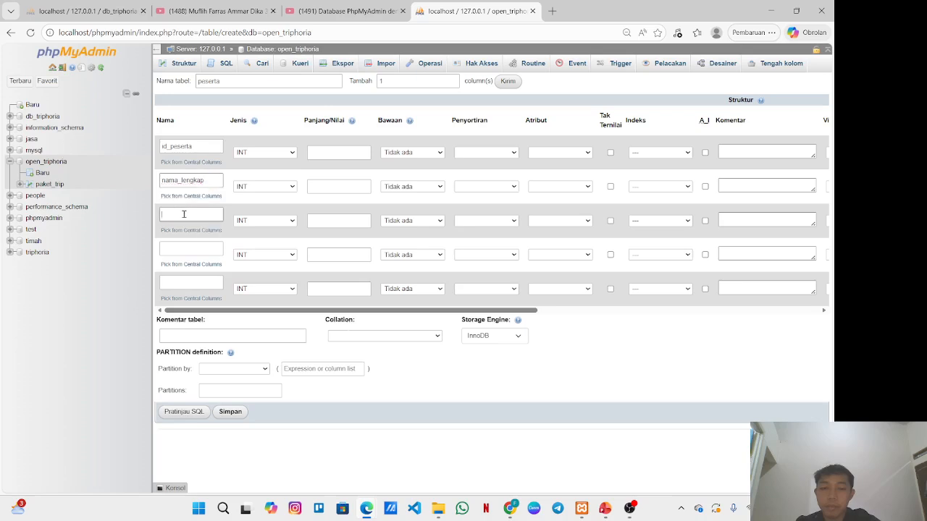
pyautogui.write('no_wha')
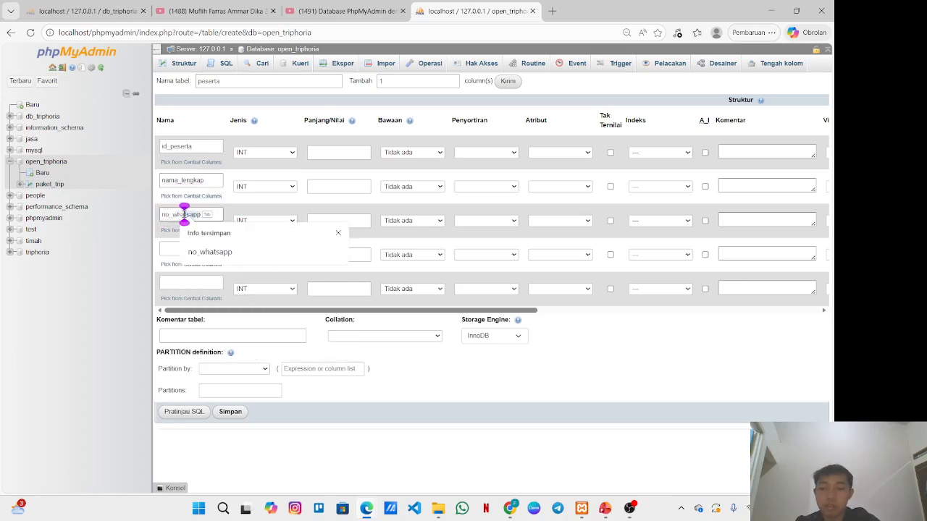
pyautogui.write('tsapp')
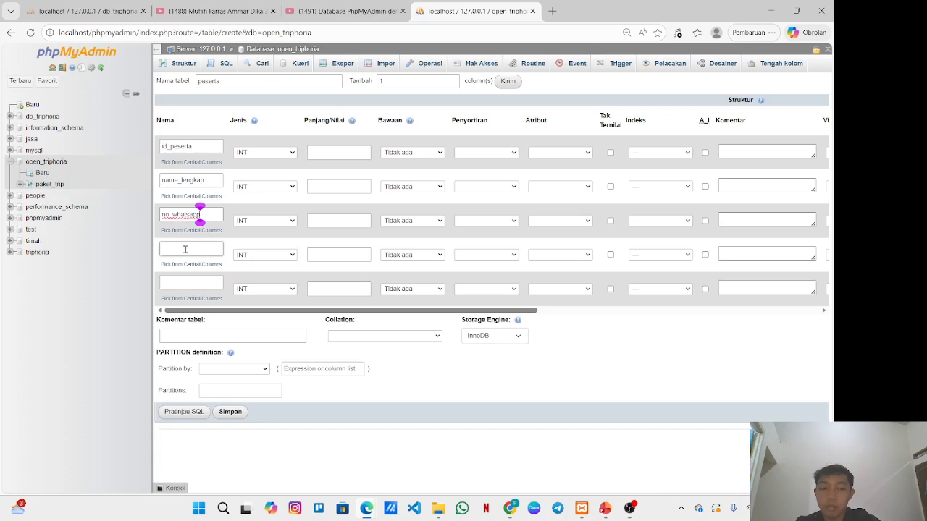
# Name the fourth and fifth columns of the peserta table asal_kota and instagram
pyautogui.click(179, 249)
pyautogui.write('asal')
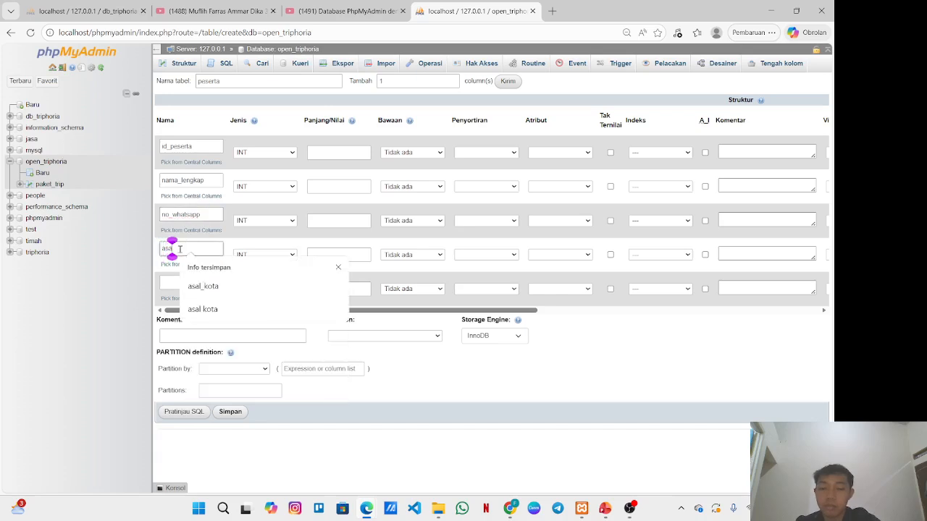
pyautogui.write('_l')
pyautogui.press('BackSpace')
pyautogui.write('ko')
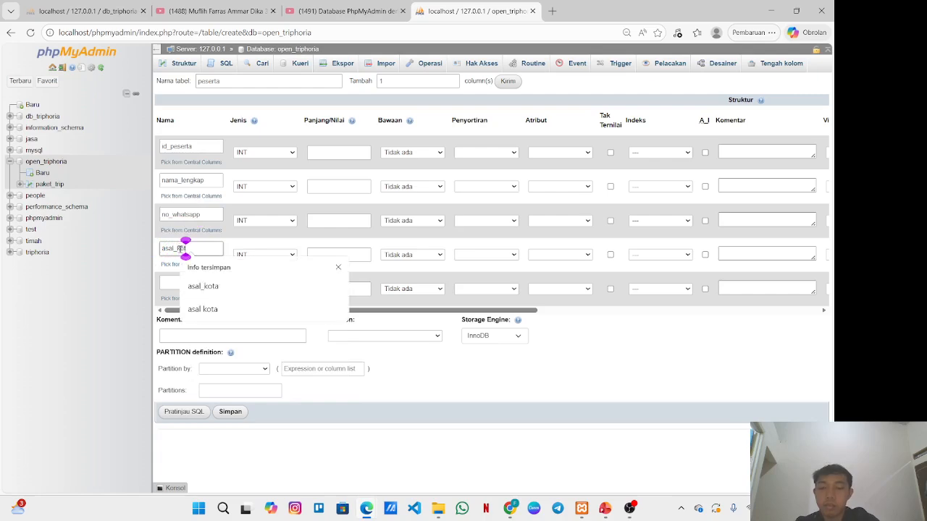
pyautogui.write('ta')
pyautogui.click(167, 283)
pyautogui.write('instagram')
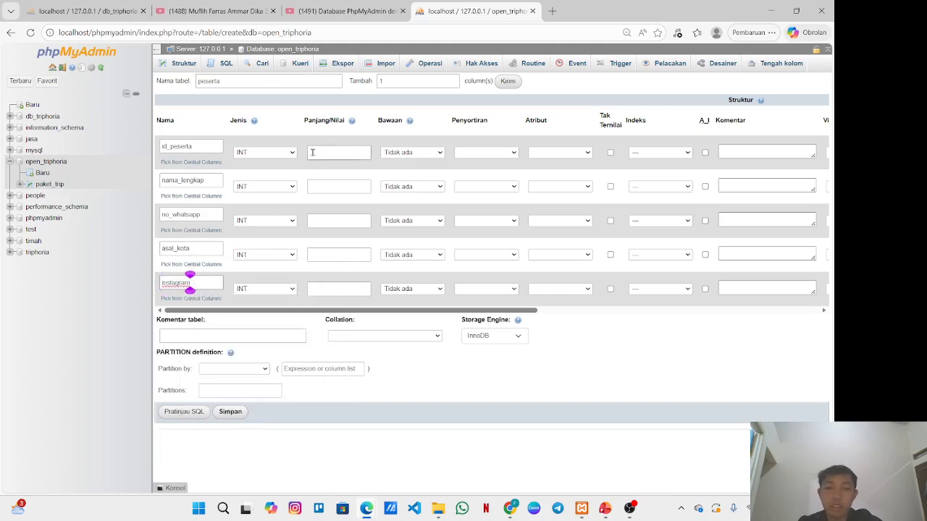
# Set the data type of all five peserta columns to VARCHAR
pyautogui.click(287, 155)
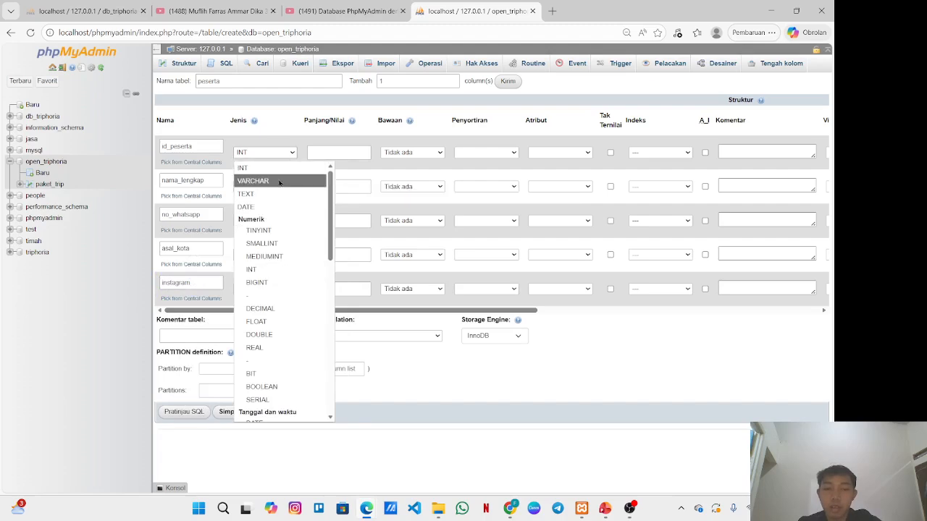
pyautogui.click(279, 183)
pyautogui.click(278, 189)
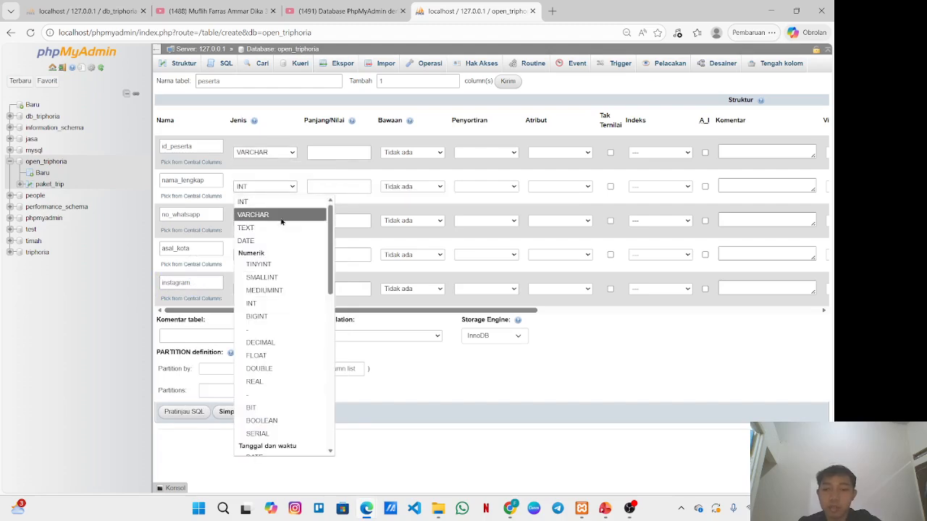
pyautogui.click(282, 215)
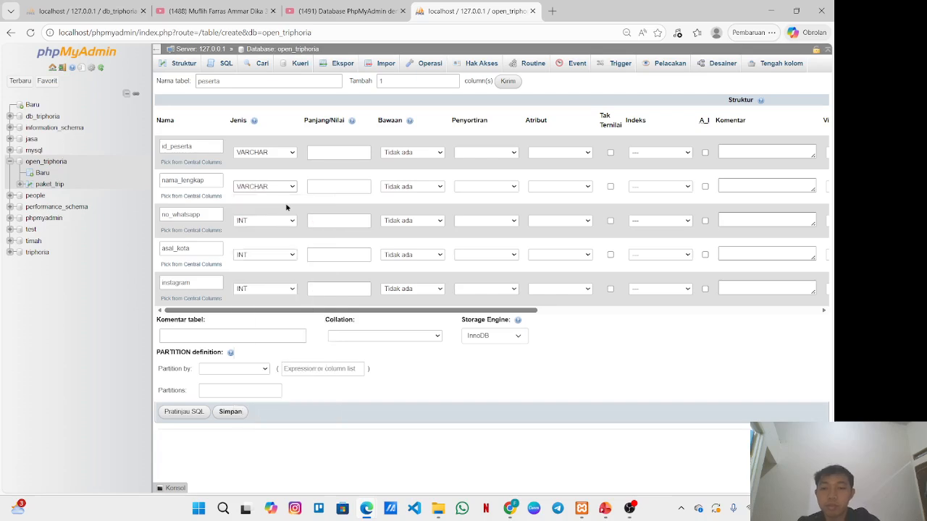
pyautogui.click(293, 221)
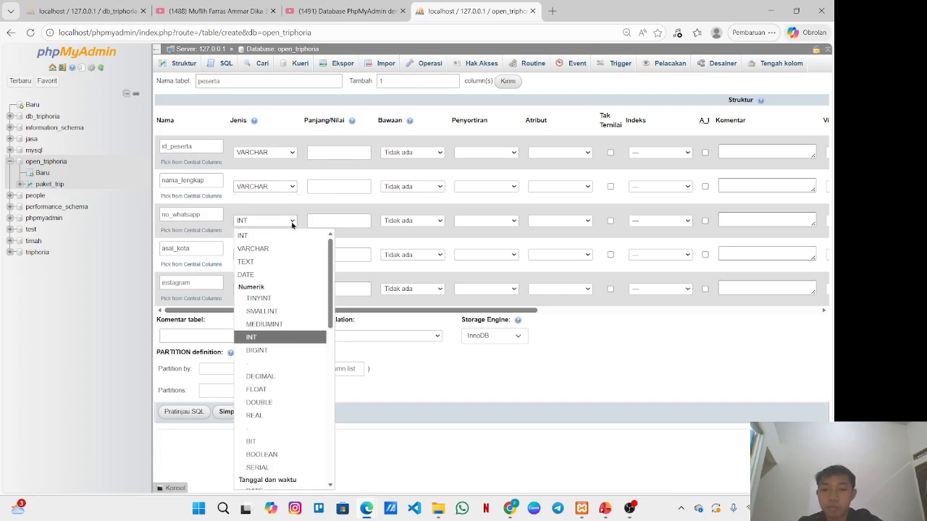
pyautogui.click(280, 249)
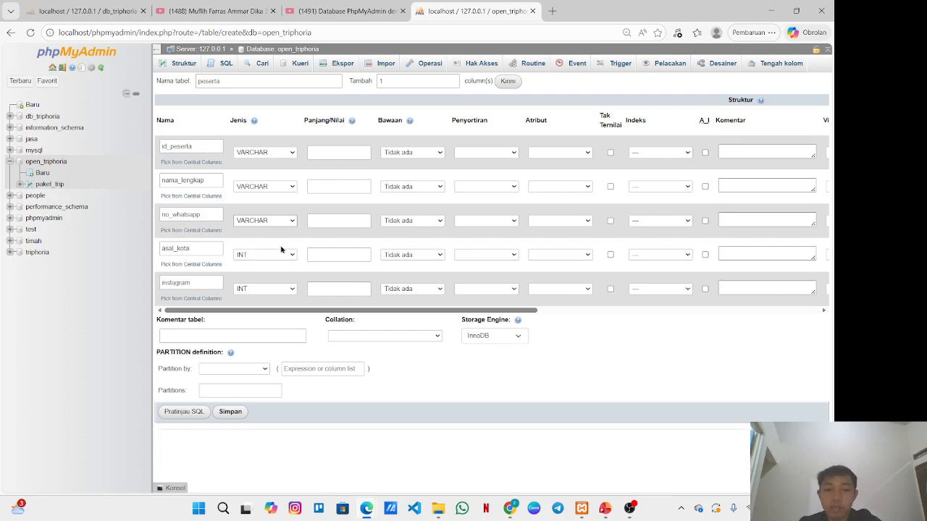
pyautogui.click(282, 252)
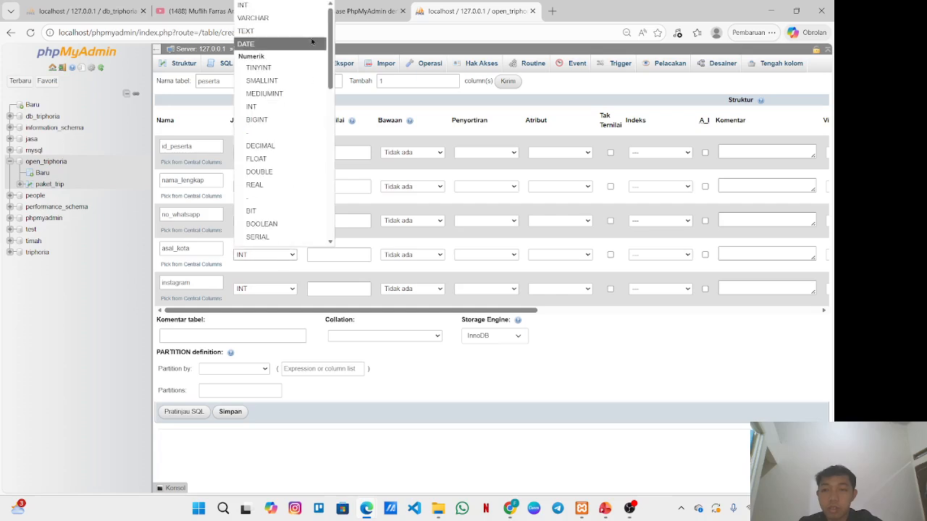
pyautogui.click(291, 18)
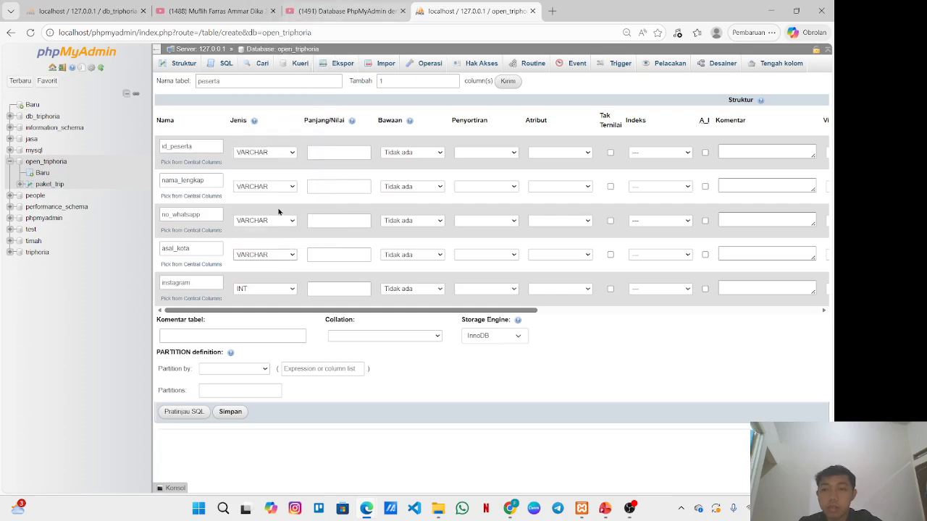
pyautogui.click(275, 290)
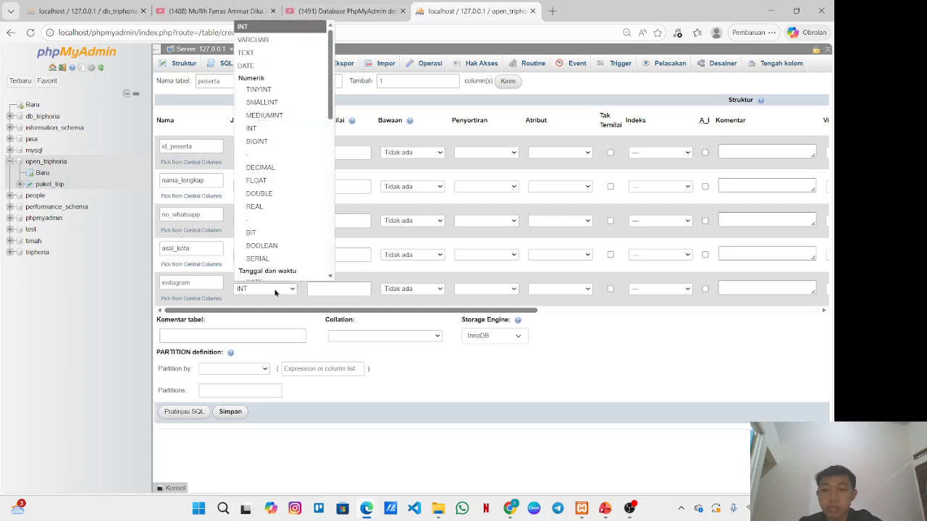
pyautogui.click(292, 40)
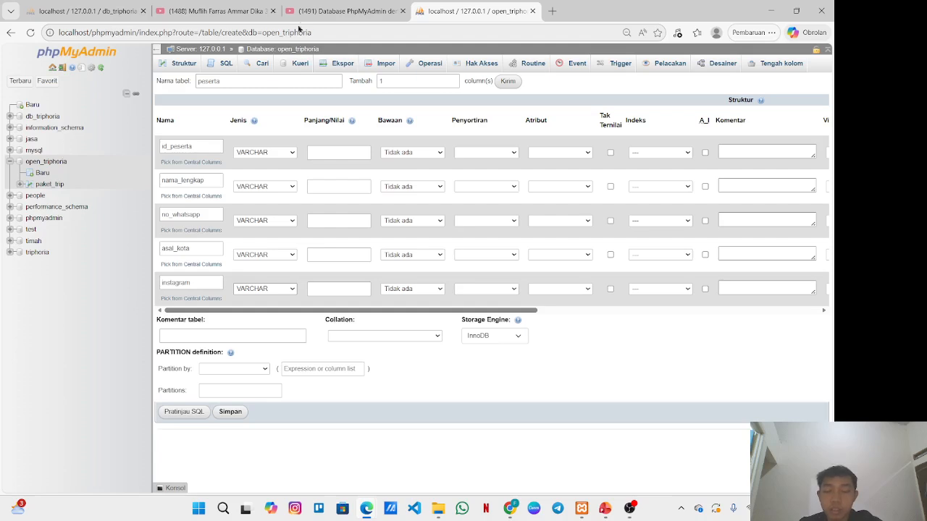
# Set the column lengths to 10 for id_peserta, 50 for nama_lengkap, 20 for no_whatsapp, and 30 for both asal_kota and instagram
pyautogui.click(316, 152)
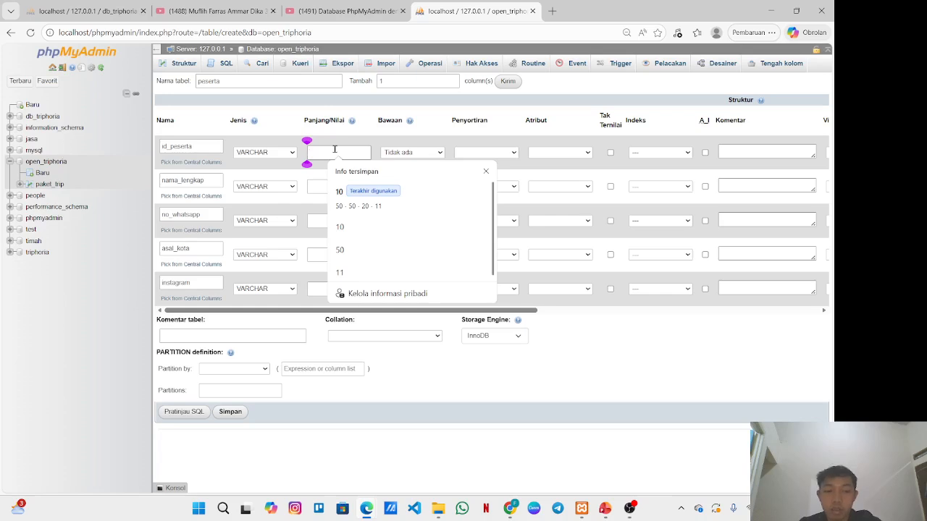
pyautogui.write('10')
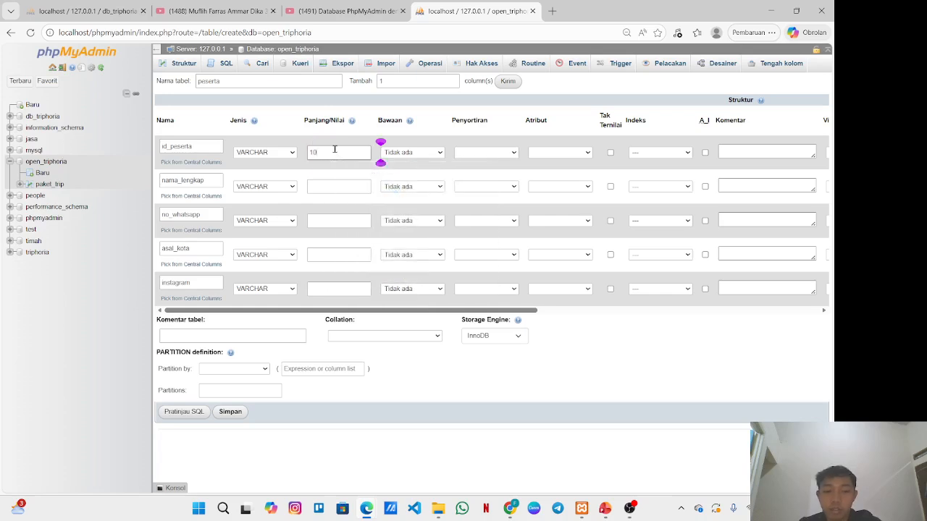
pyautogui.click(338, 186)
pyautogui.click(337, 186)
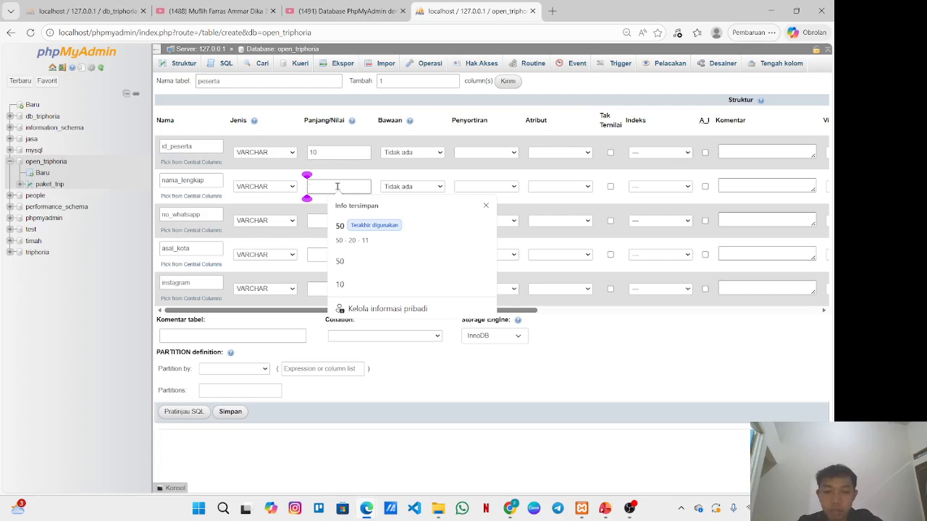
pyautogui.write('50')
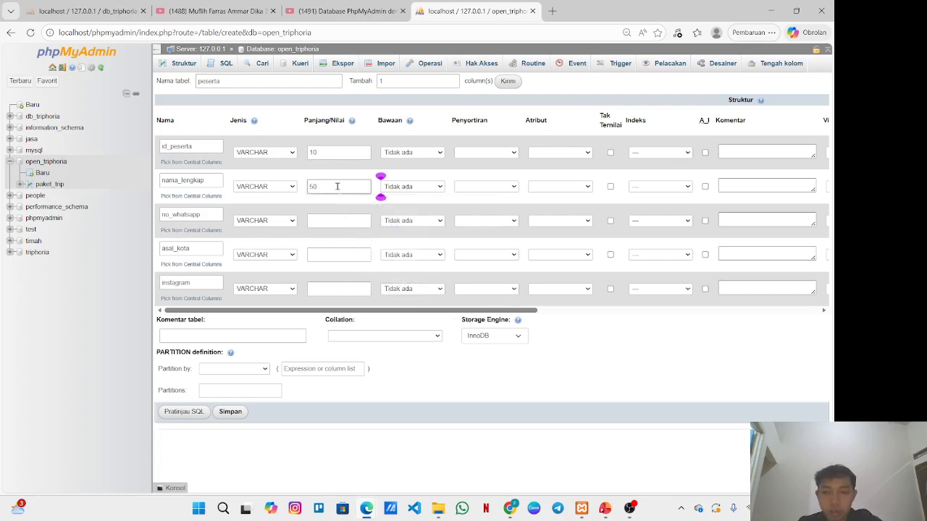
pyautogui.click(333, 220)
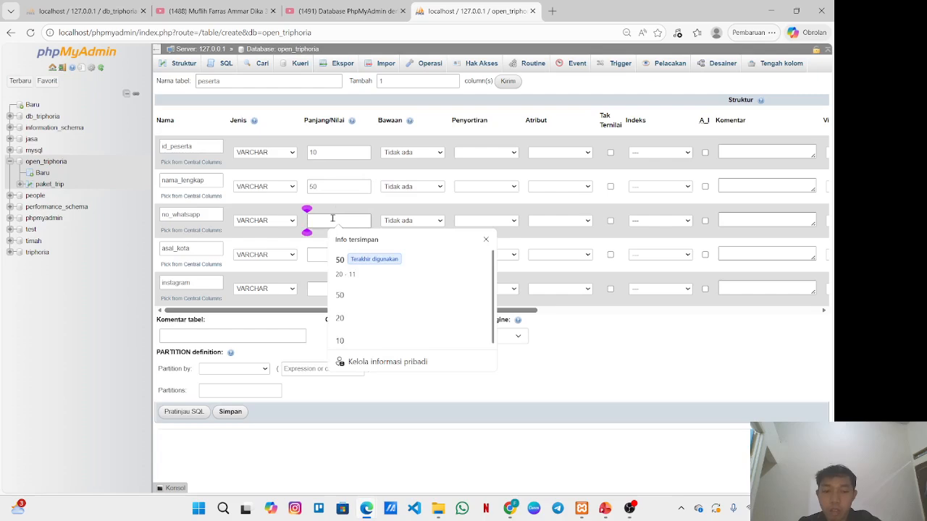
pyautogui.write('20')
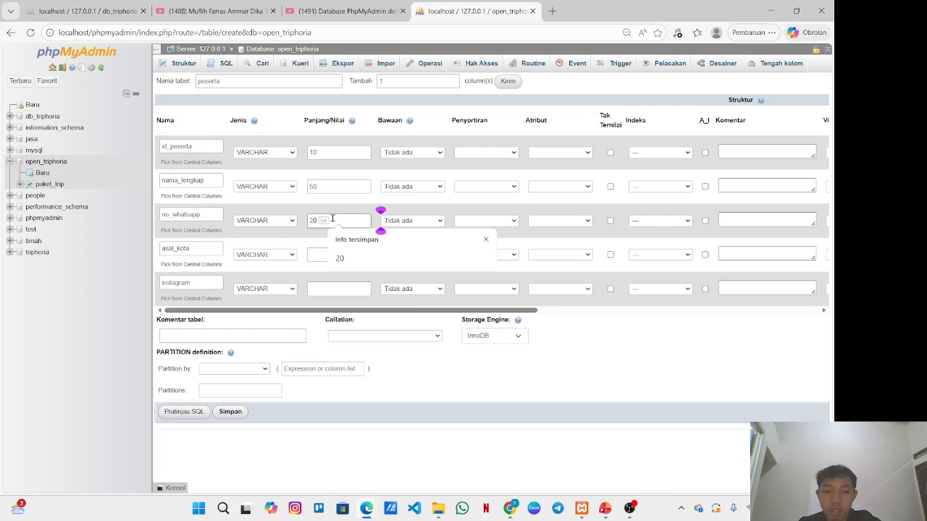
pyautogui.click(323, 253)
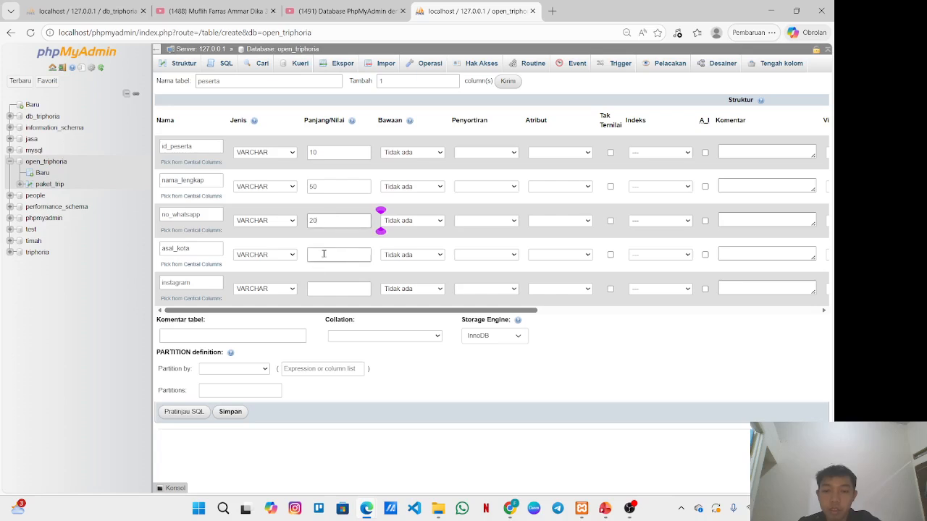
pyautogui.write('30')
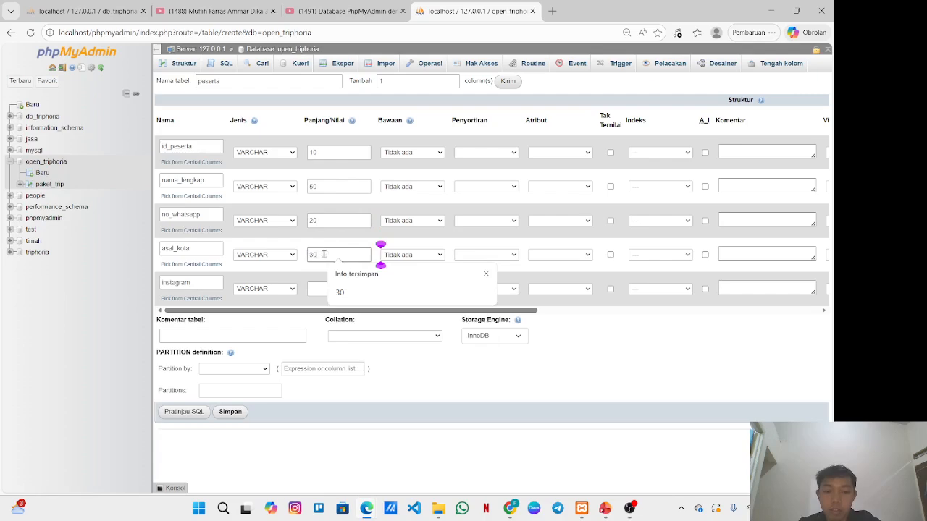
pyautogui.click(326, 290)
pyautogui.write('30')
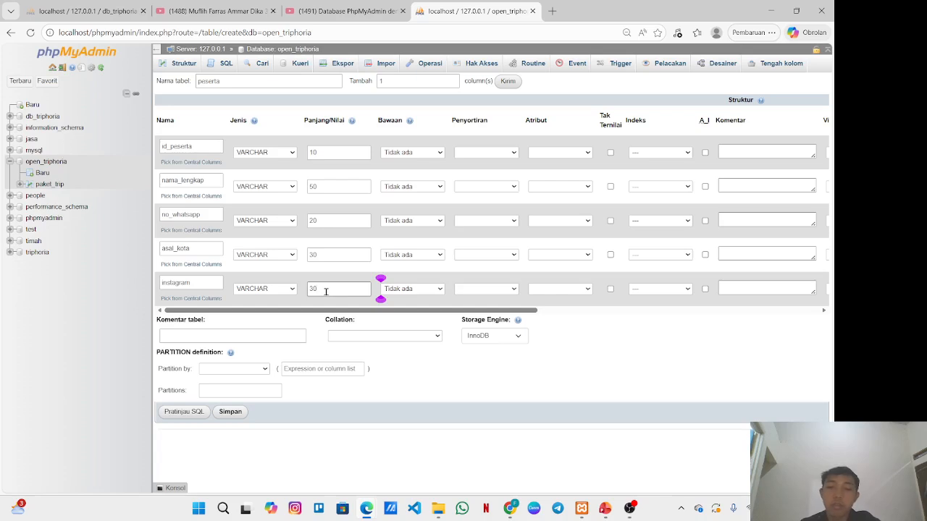
# Make id_peserta the PRIMARY key and save the peserta table
pyautogui.hscroll(1, 401, 253)
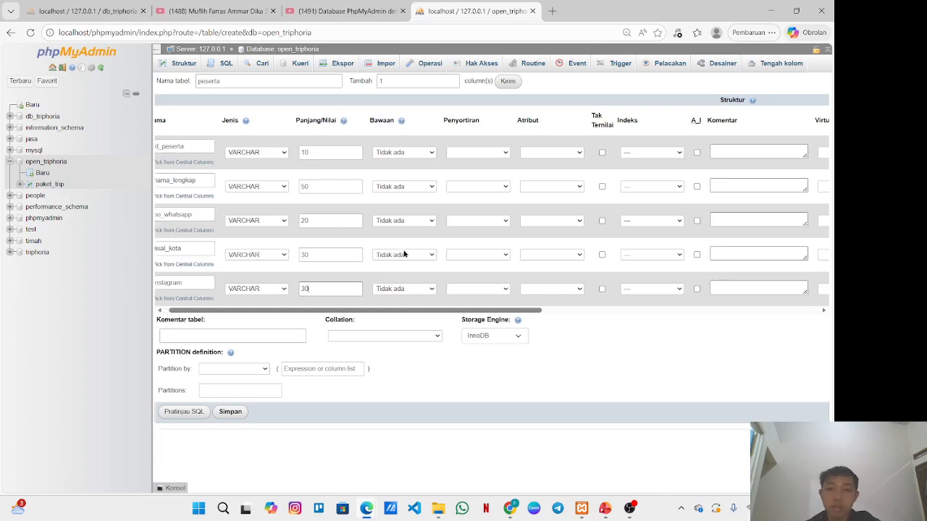
pyautogui.click(675, 151)
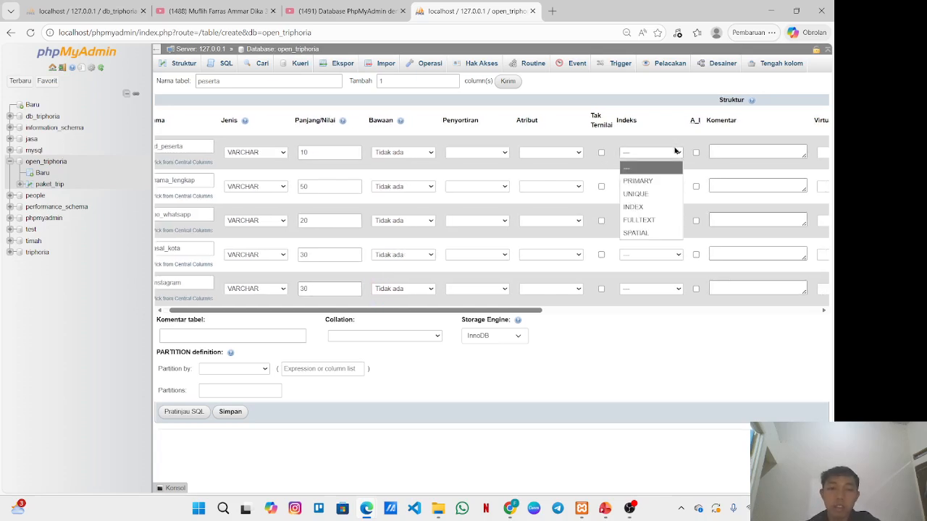
pyautogui.click(650, 184)
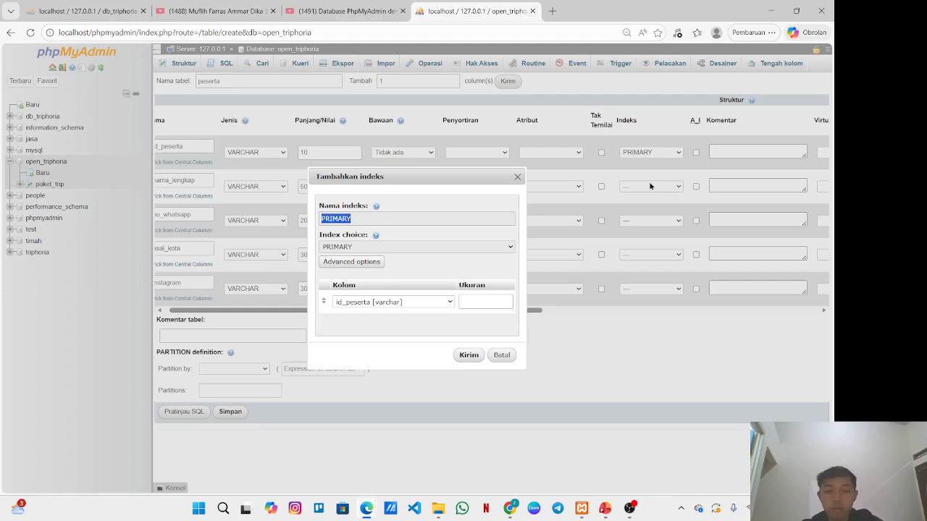
pyautogui.click(467, 354)
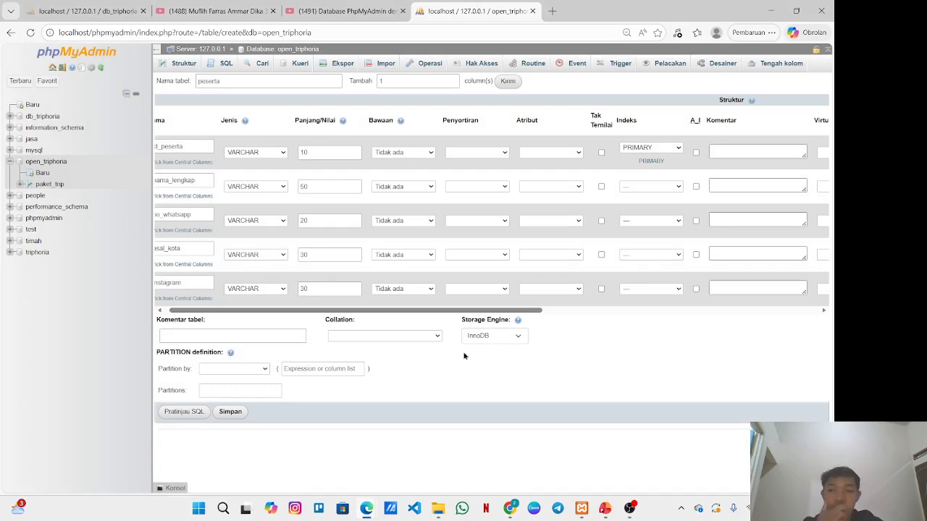
pyautogui.hscroll(-1, 369, 239)
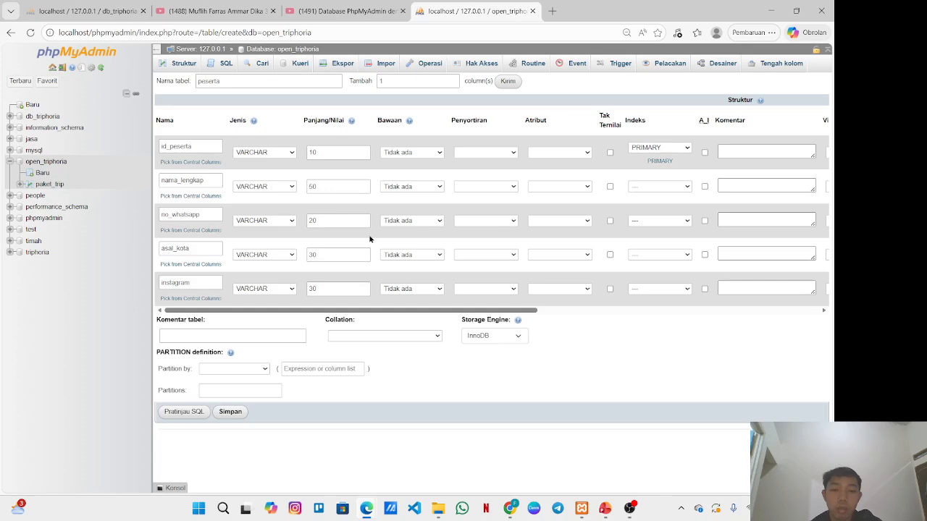
pyautogui.click(230, 412)
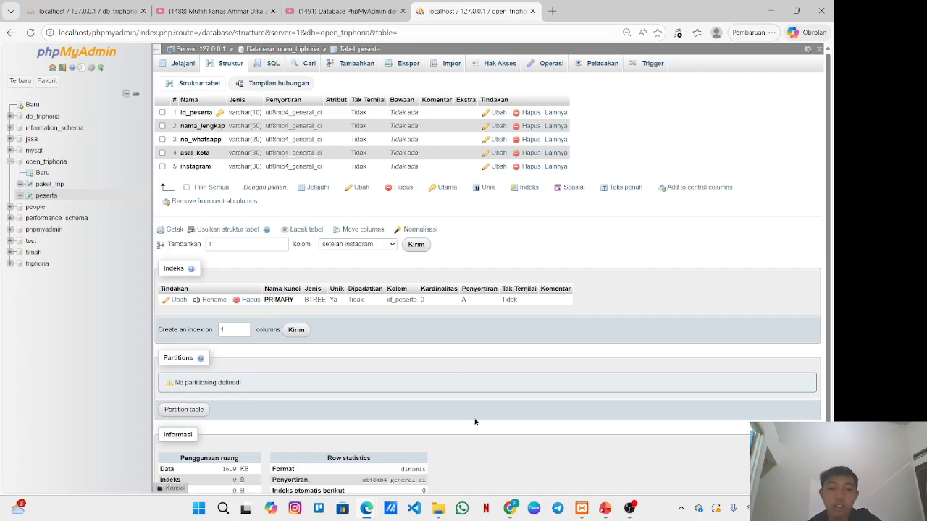
# Switch to the TRIPHORIA spreadsheet in Google Sheets, view its Id_Peserta sheet, and return to phpMyAdmin
pyautogui.moveTo(511, 512)
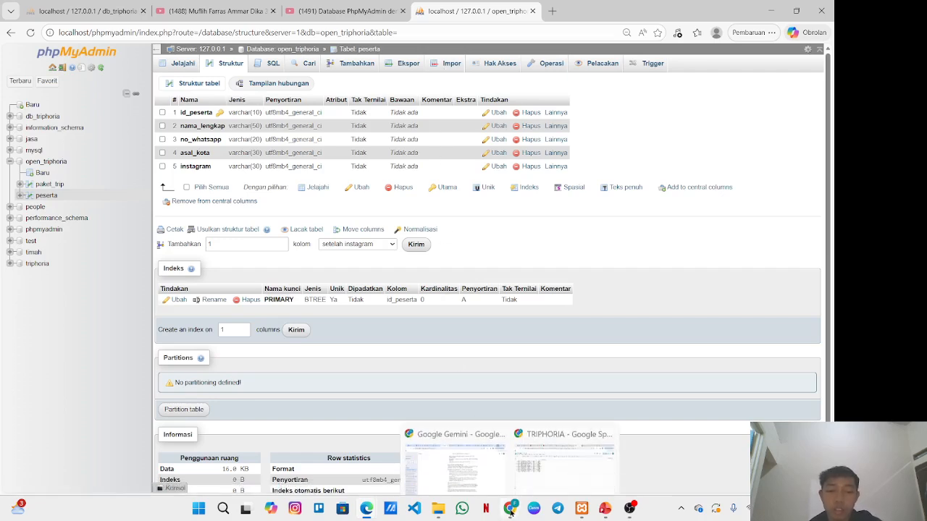
pyautogui.click(522, 457)
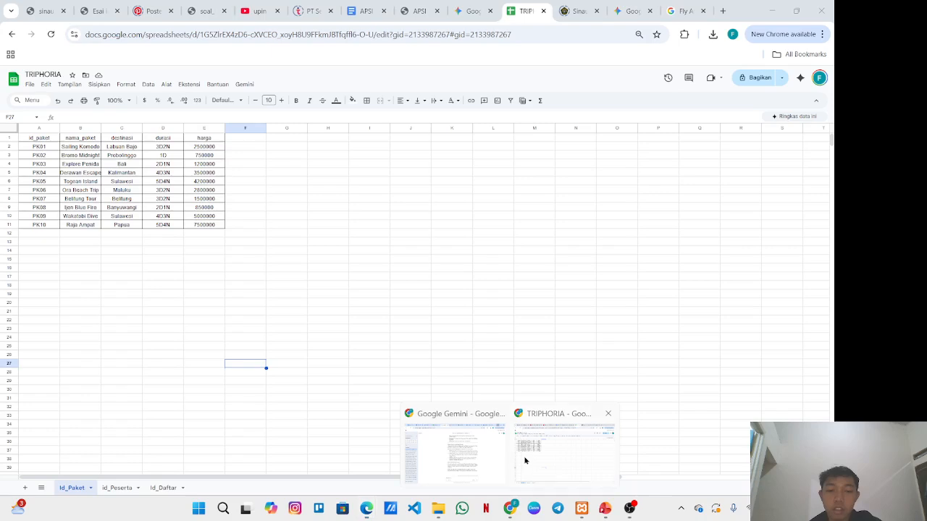
pyautogui.click(117, 488)
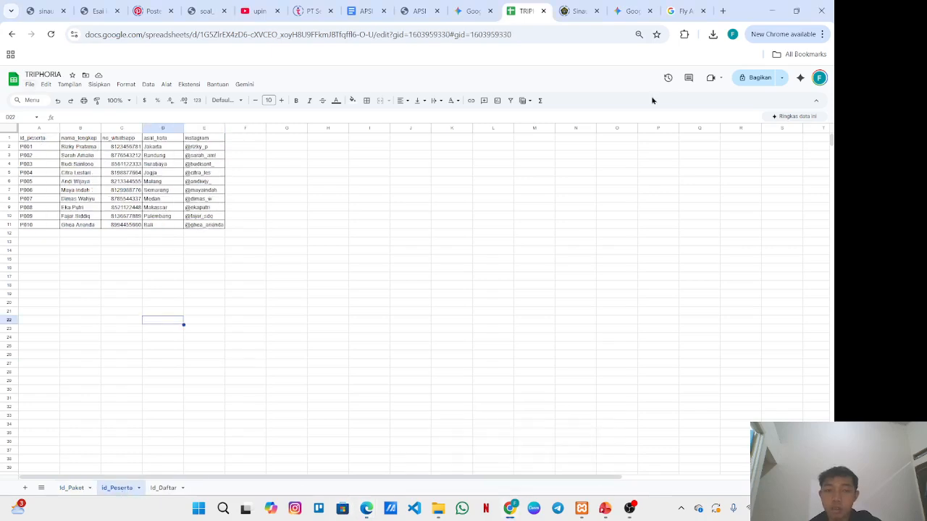
pyautogui.moveTo(367, 510)
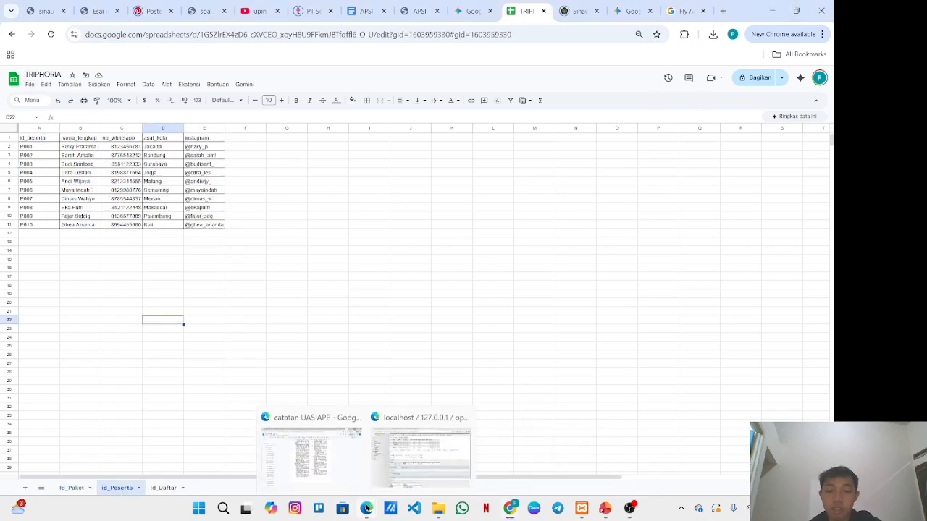
pyautogui.click(420, 452)
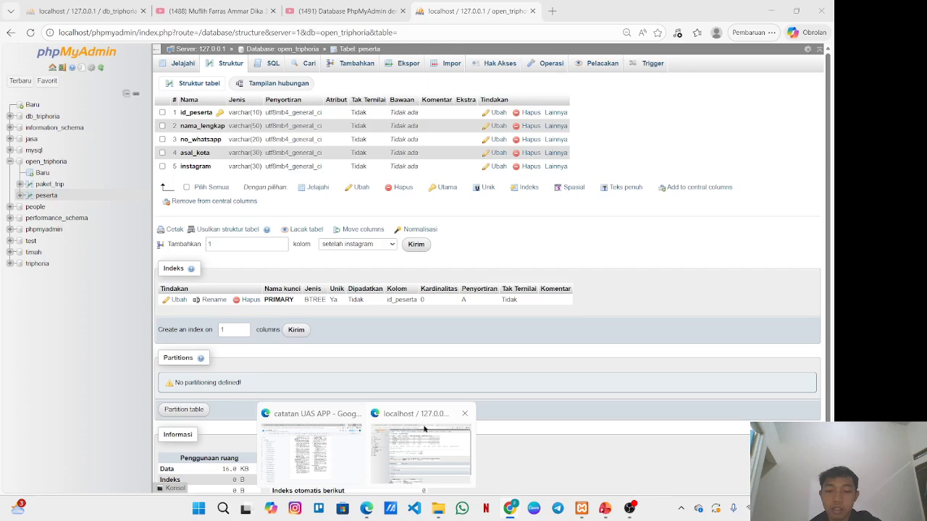
# Import the file "TRIPHORIA - id_Peserta.csv" into the peserta table in CSV format
pyautogui.click(448, 64)
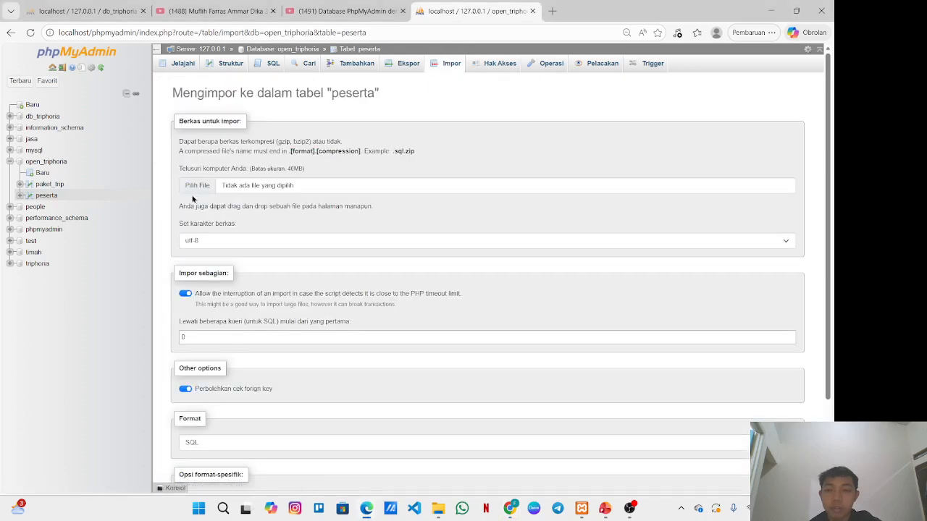
pyautogui.click(194, 189)
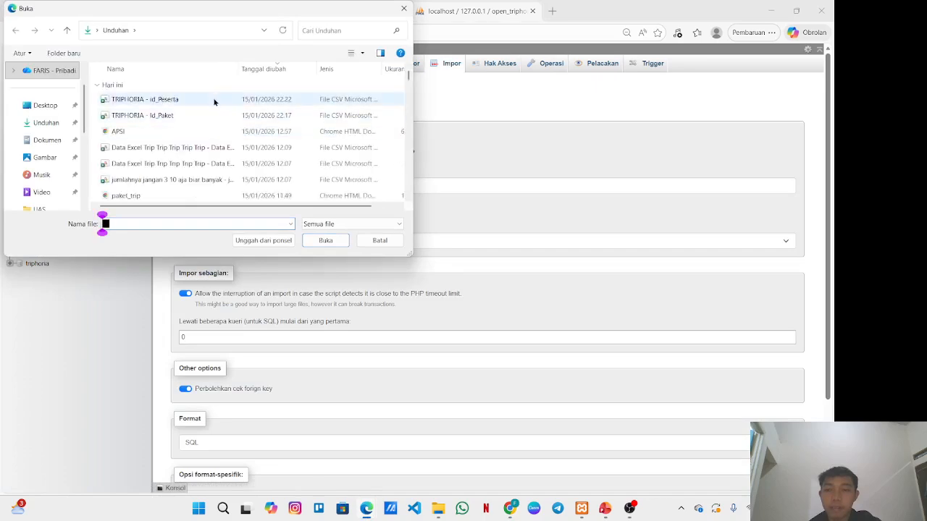
pyautogui.click(214, 102)
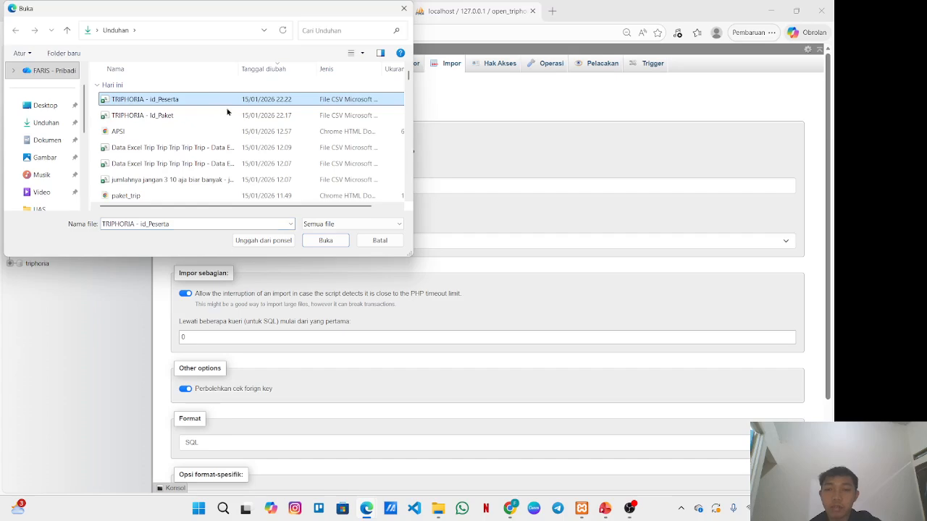
pyautogui.click(325, 241)
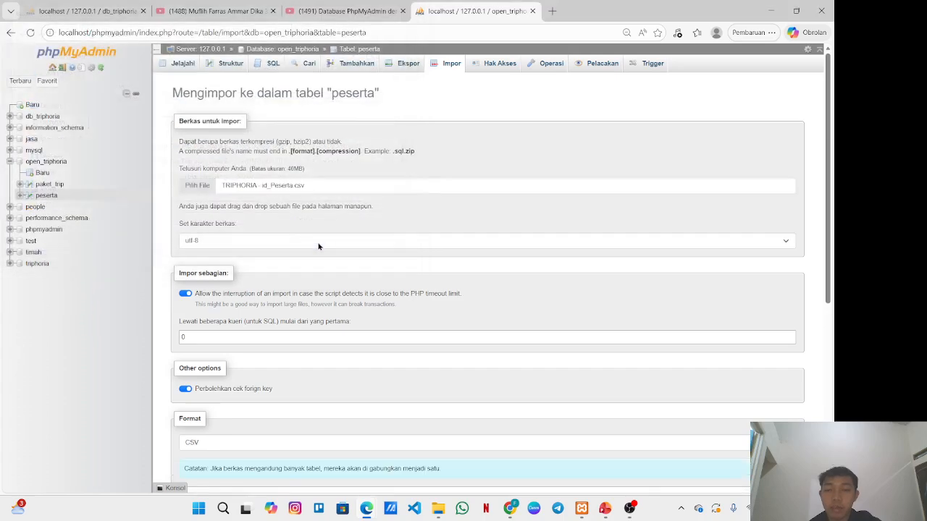
pyautogui.scroll(-5, 318, 246)
pyautogui.click(185, 459)
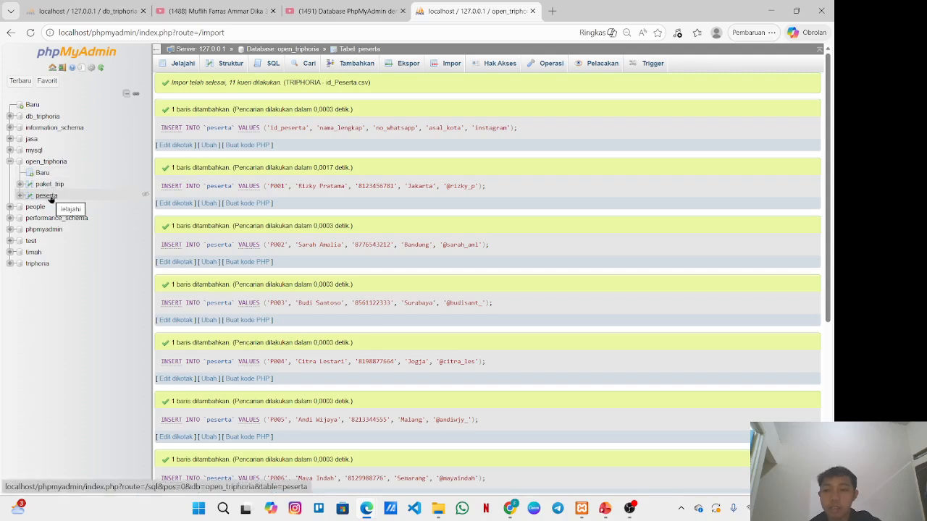
# Browse the peserta table and delete the imported header row whose id_peserta value is "id_peserta"
pyautogui.click(46, 195)
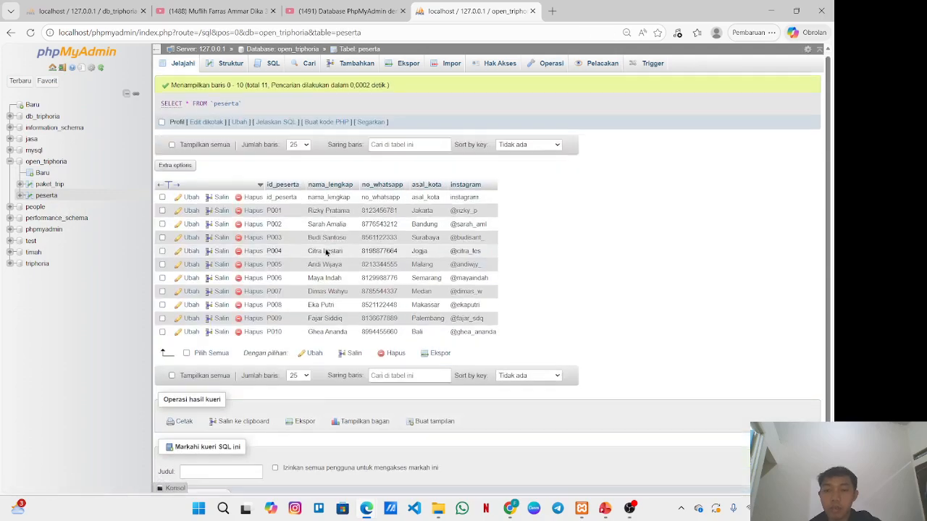
pyautogui.scroll(-1, 326, 253)
pyautogui.scroll(1, 326, 251)
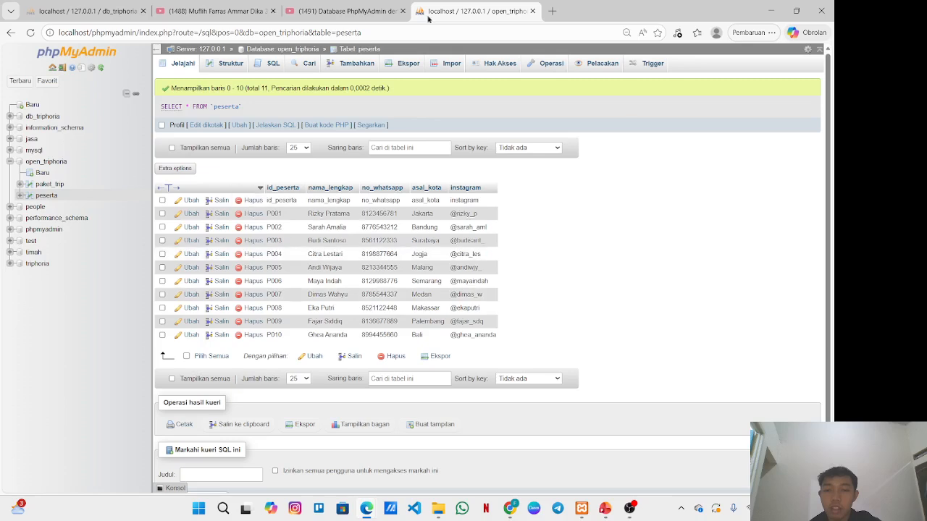
pyautogui.click(253, 202)
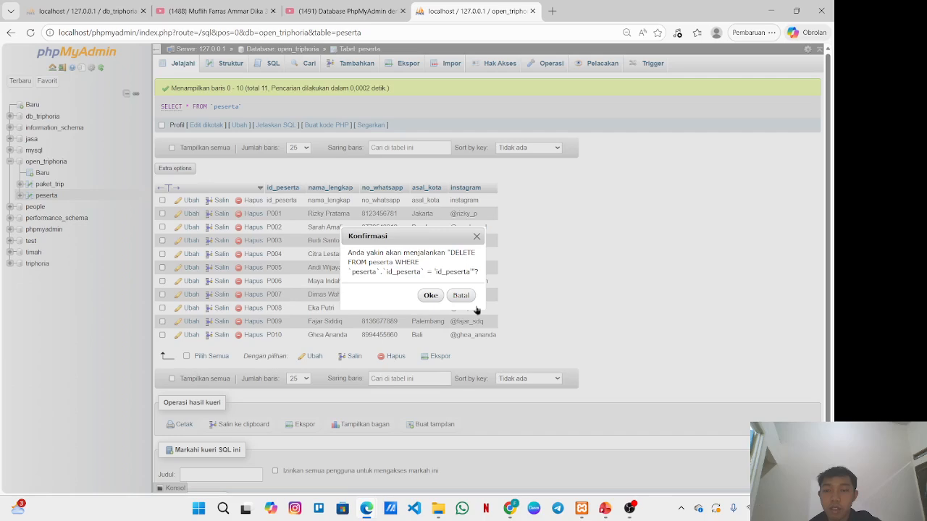
pyautogui.click(430, 296)
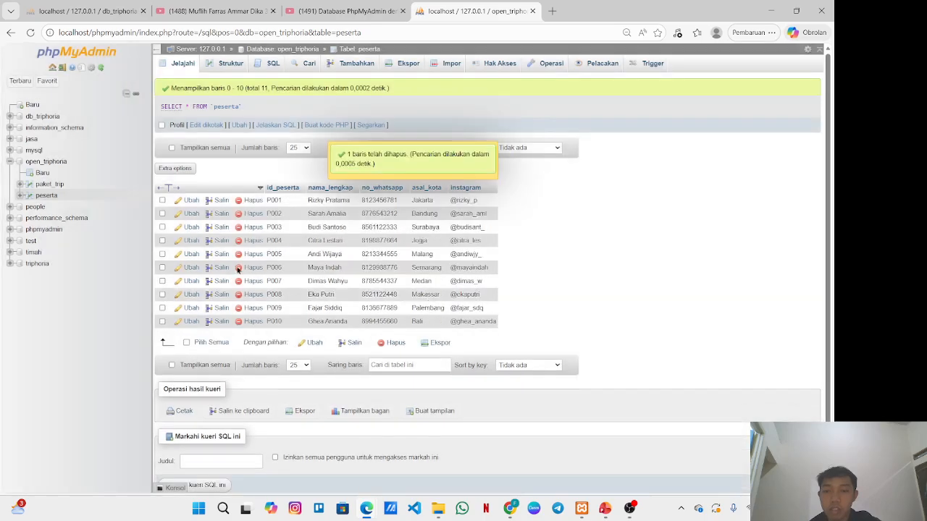
# Browse the paket_trip table and delete the imported header row whose id_paket value is "id_paket"
pyautogui.click(51, 185)
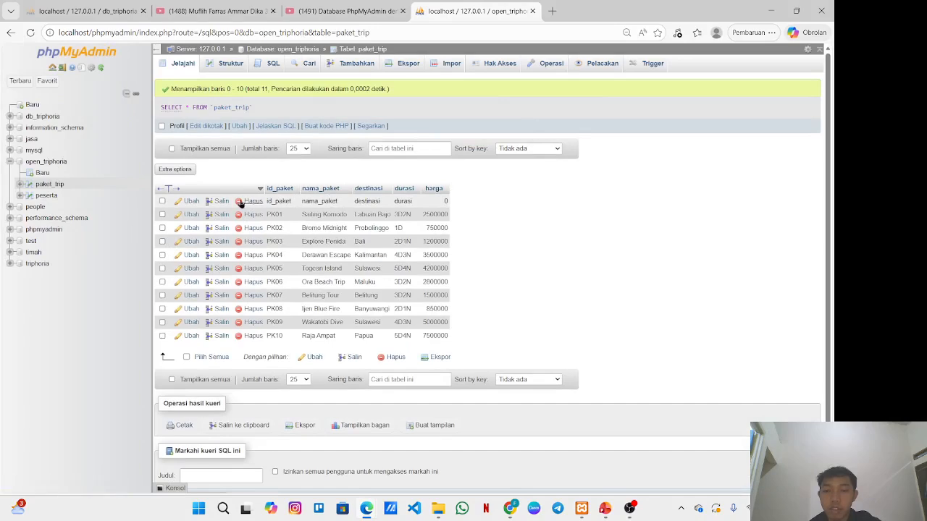
pyautogui.click(251, 202)
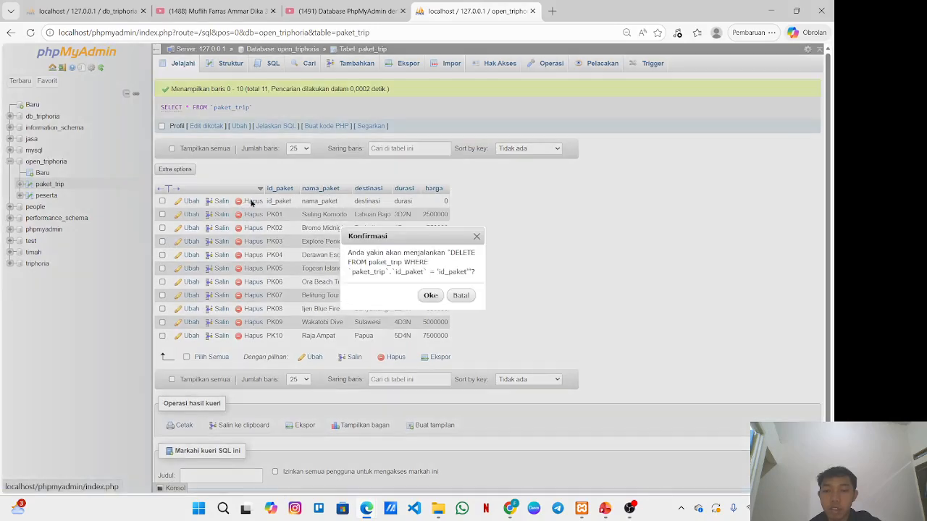
pyautogui.click(425, 295)
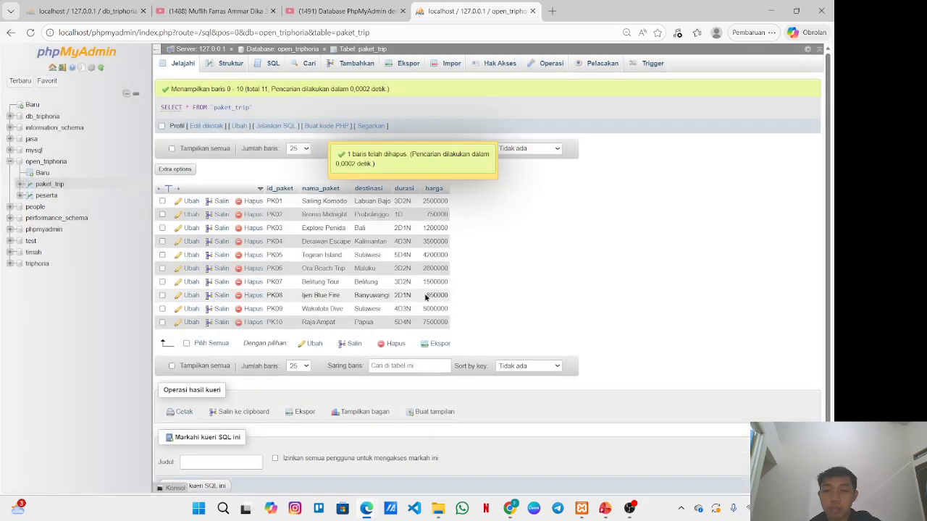
# Start a new table named pendaftaran in open_triphoria and add 1 extra column row to its definition
pyautogui.click(40, 174)
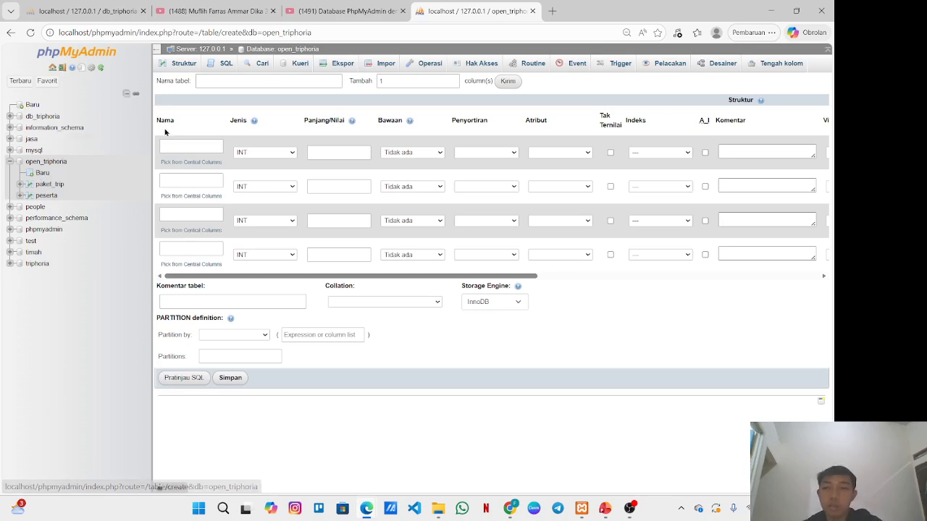
pyautogui.click(243, 81)
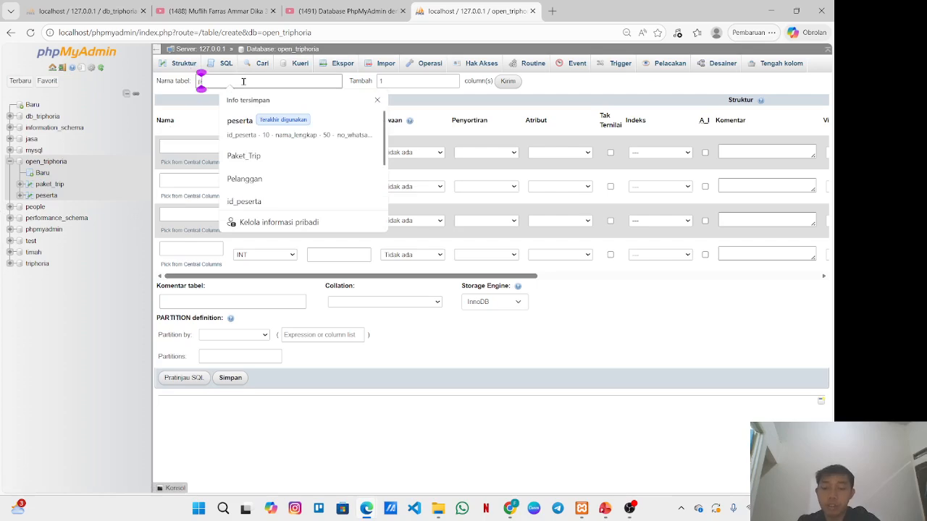
pyautogui.write('pendaftaran')
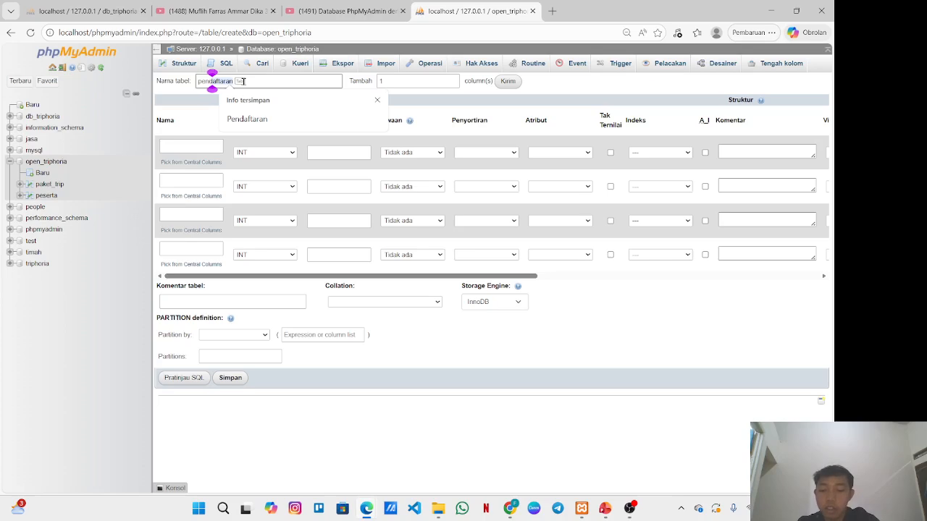
pyautogui.press('BackSpace')
pyautogui.press('BackSpace')
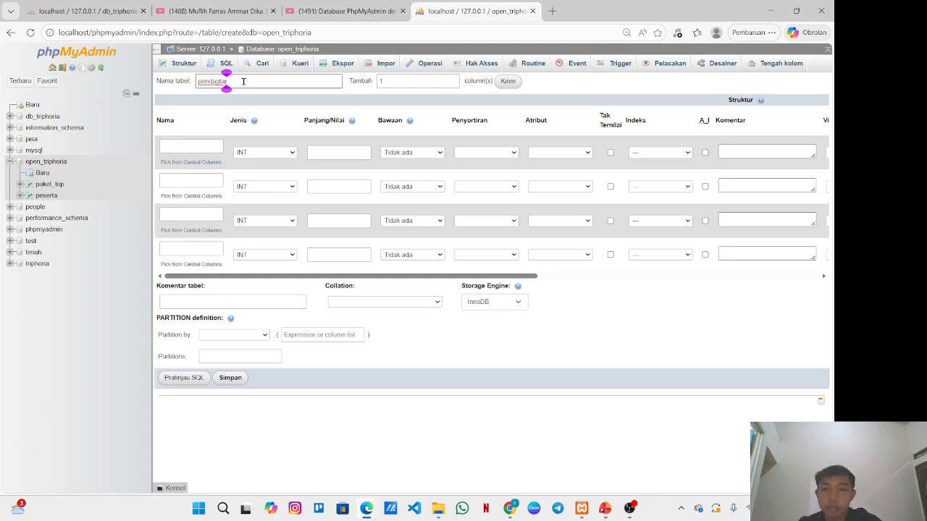
pyautogui.write('a')
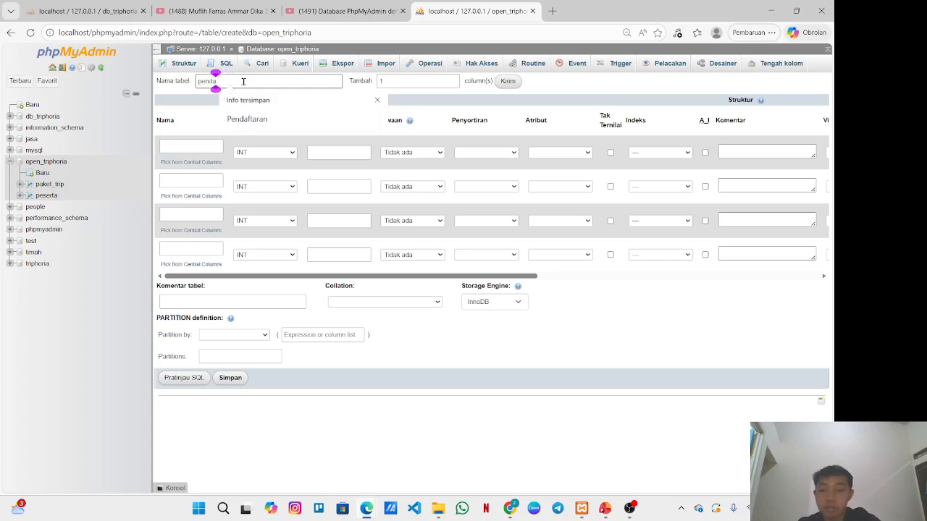
pyautogui.write('ntaran')
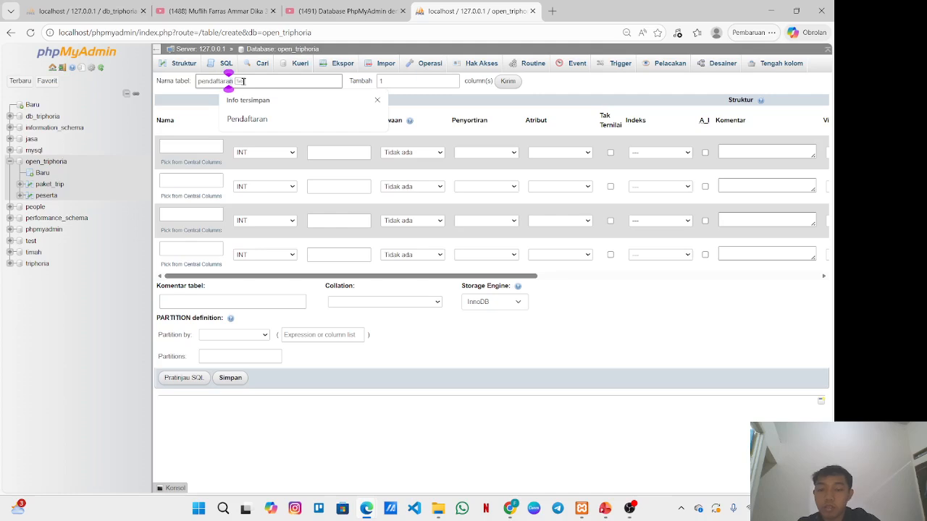
pyautogui.click(511, 82)
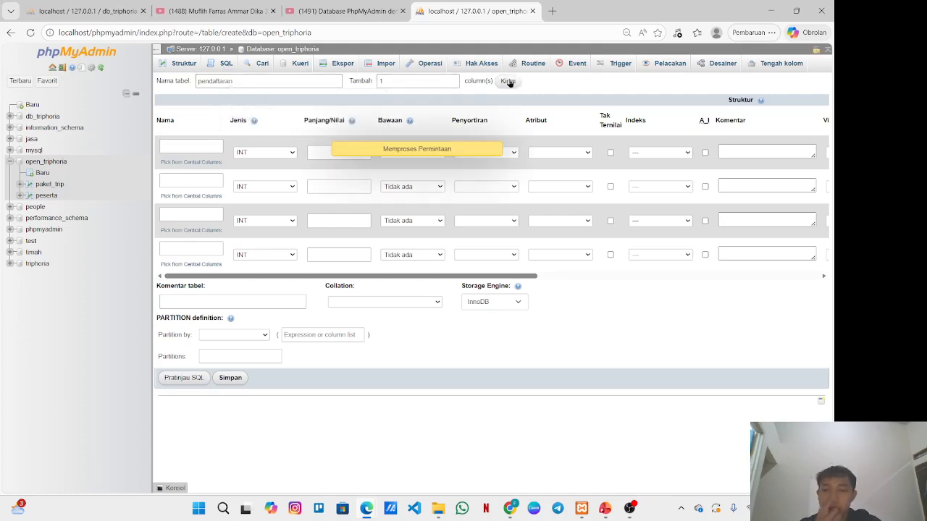
# Name the first and second columns of the pendaftaran table id_daftar and id_peserta
pyautogui.click(200, 146)
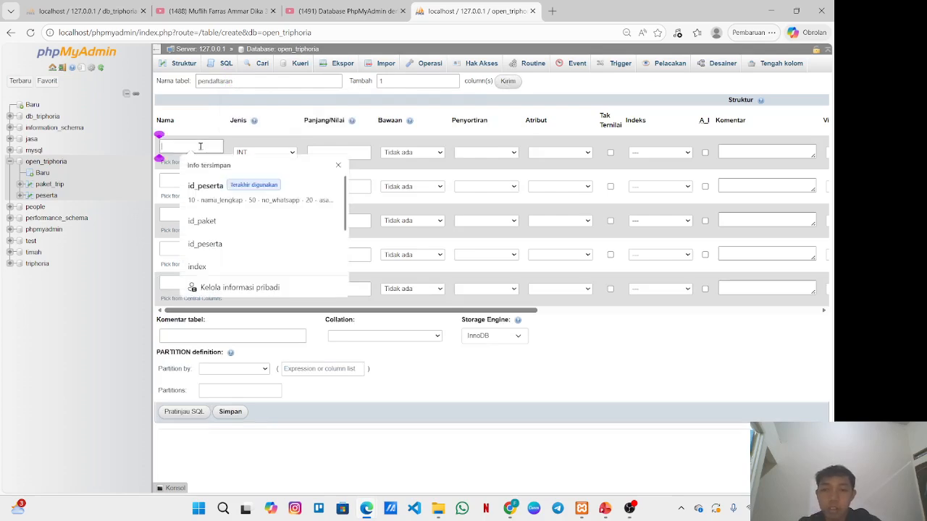
pyautogui.write('id')
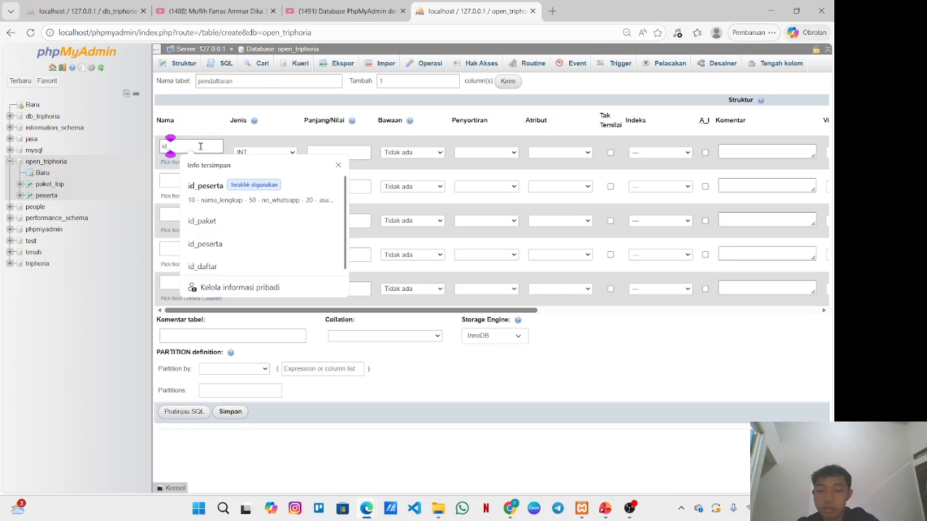
pyautogui.write('_daftartar')
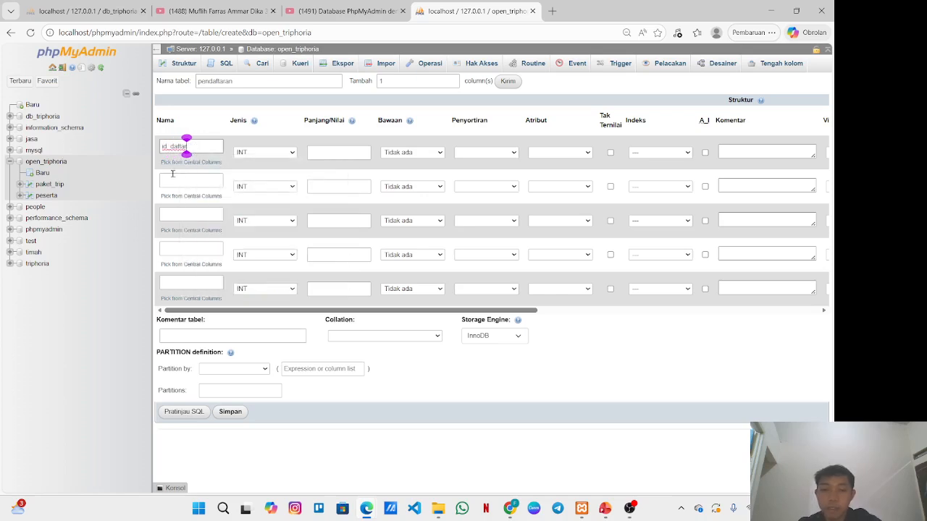
pyautogui.click(171, 179)
pyautogui.write('id_P')
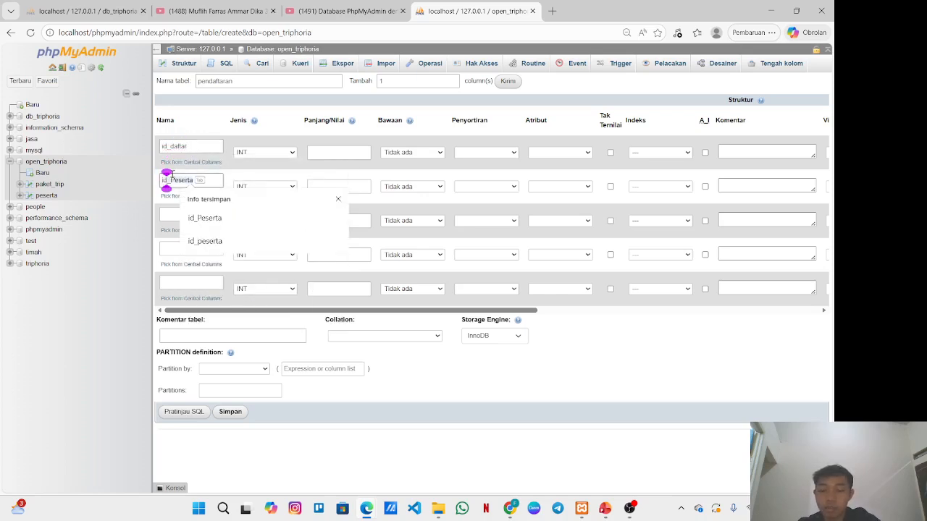
pyautogui.press('BackSpace')
pyautogui.write('peserta')
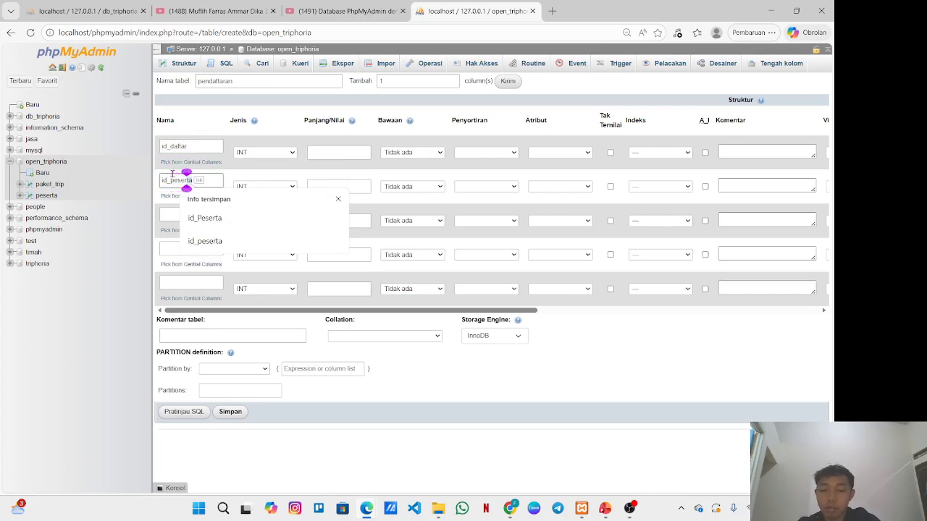
# Name the third and fourth columns of the pendaftaran table id_paket and tanggal_daftar
pyautogui.click(169, 214)
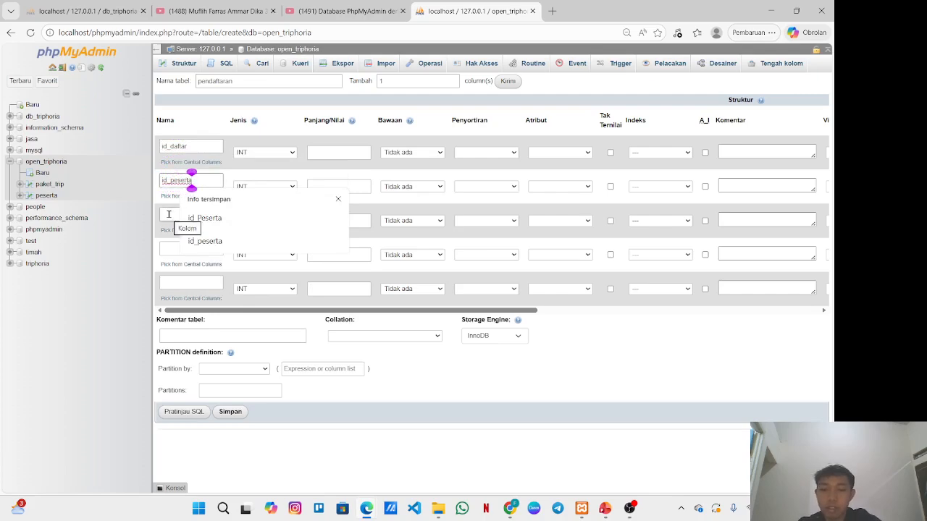
pyautogui.write('id_pak')
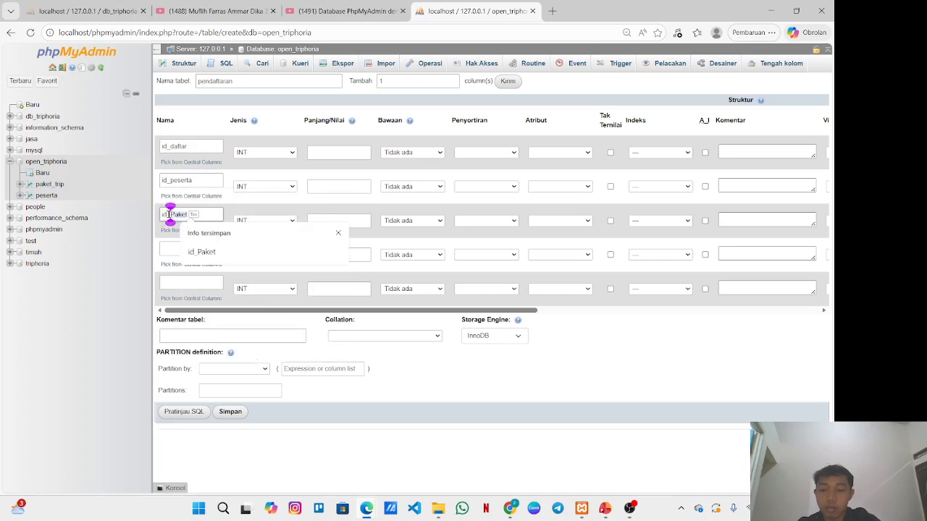
pyautogui.write('et')
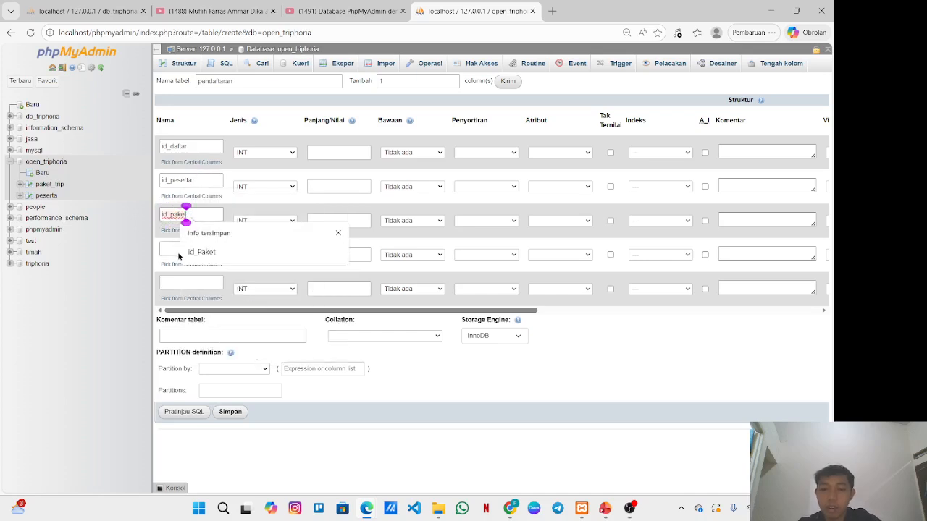
pyautogui.write('tan')
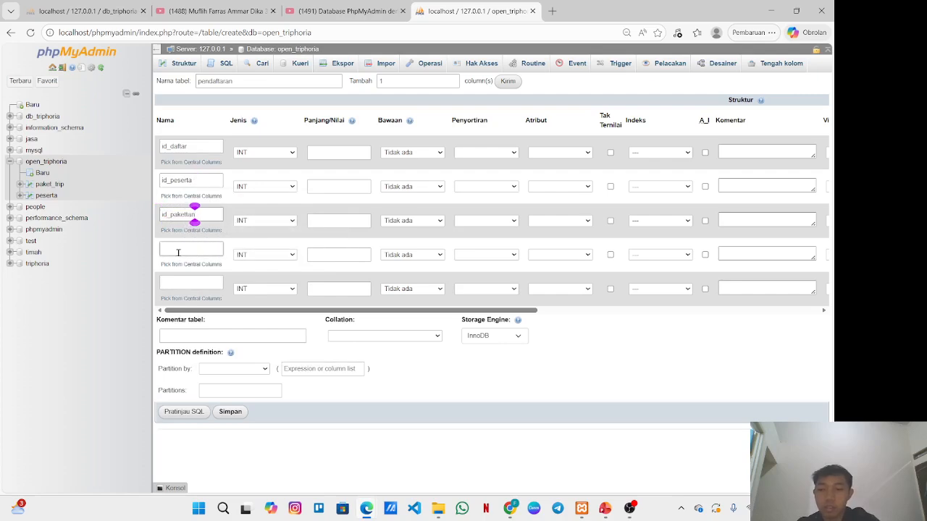
pyautogui.press('BackSpace')
pyautogui.press('BackSpace')
pyautogui.press('BackSpace')
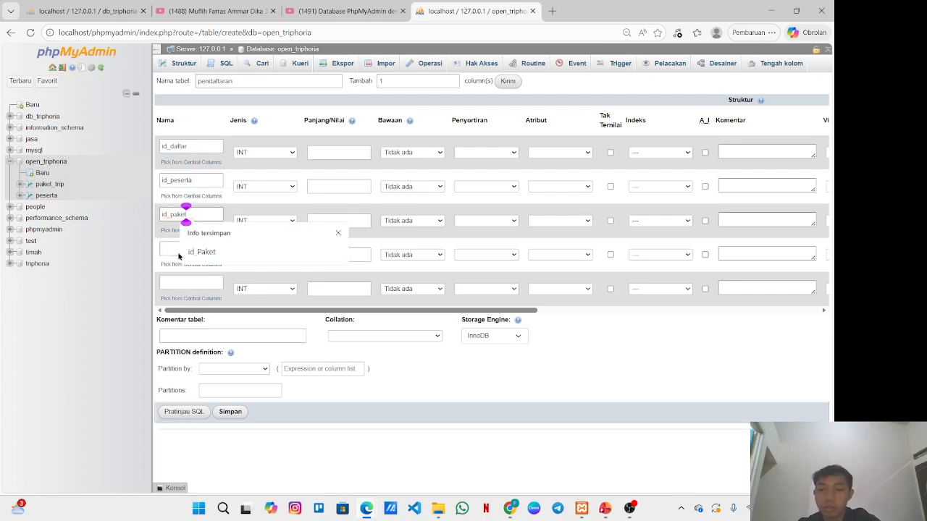
pyautogui.click(177, 250)
pyautogui.write('tanggal_daftar')
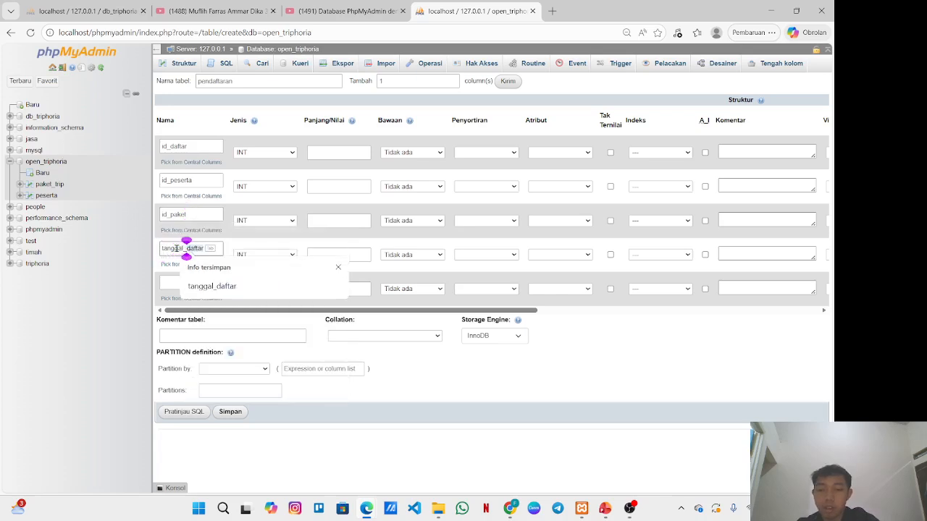
# Complete the fourth column's name as tanggal_daftar and name the fifth column status_bayar
pyautogui.write('daftar')
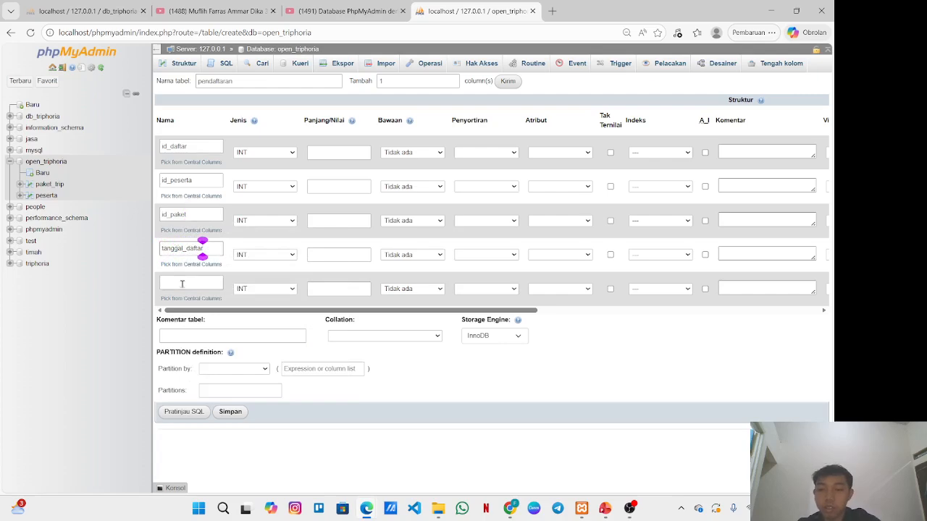
pyautogui.click(182, 287)
pyautogui.write('stat')
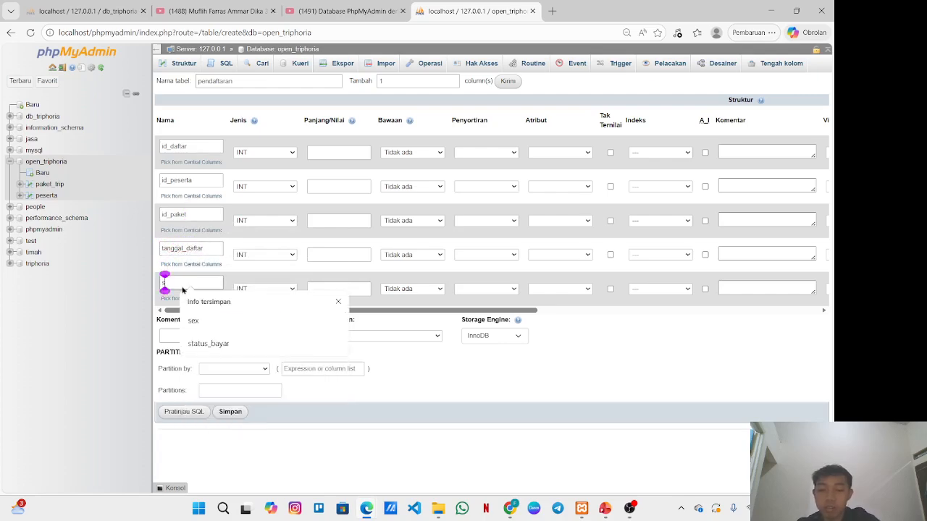
pyautogui.write('us_')
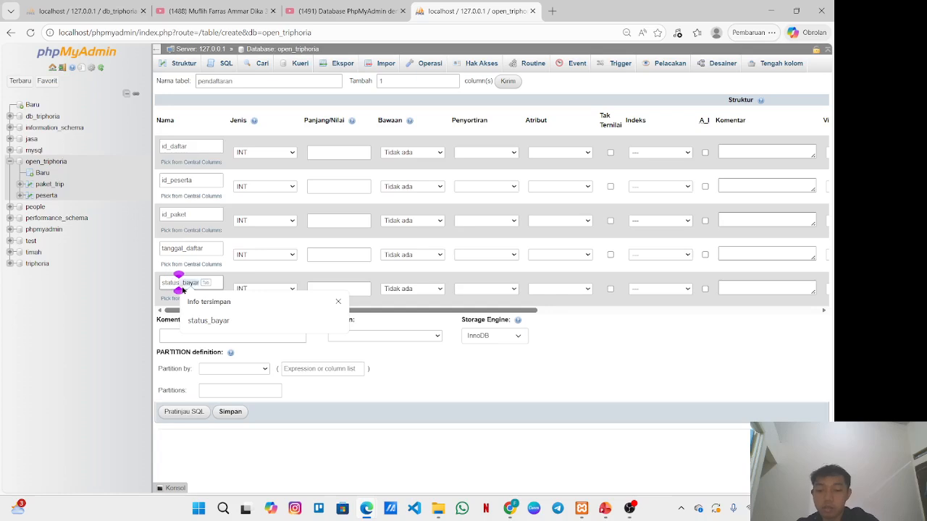
pyautogui.write('bayar')
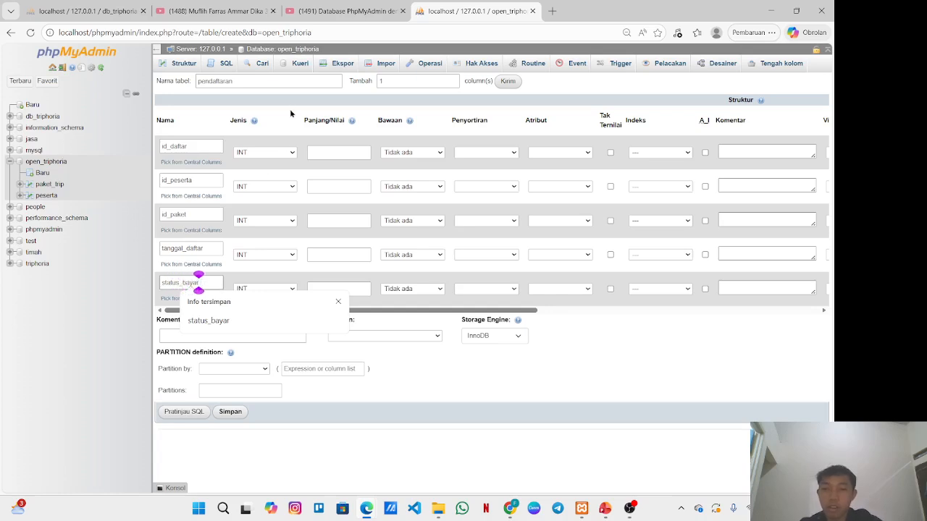
# Set the data type of the id_daftar, id_peserta and id_paket columns to VARCHAR
pyautogui.click(283, 148)
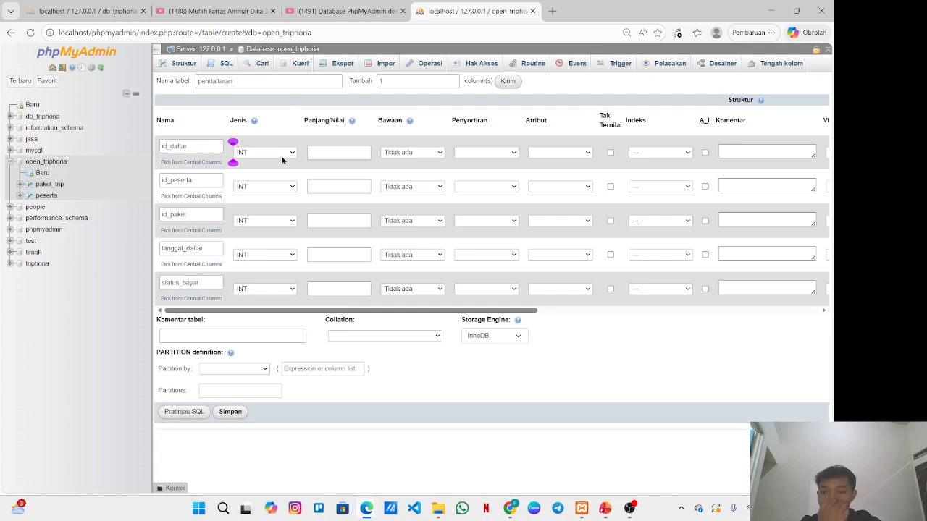
pyautogui.click(283, 155)
pyautogui.click(276, 181)
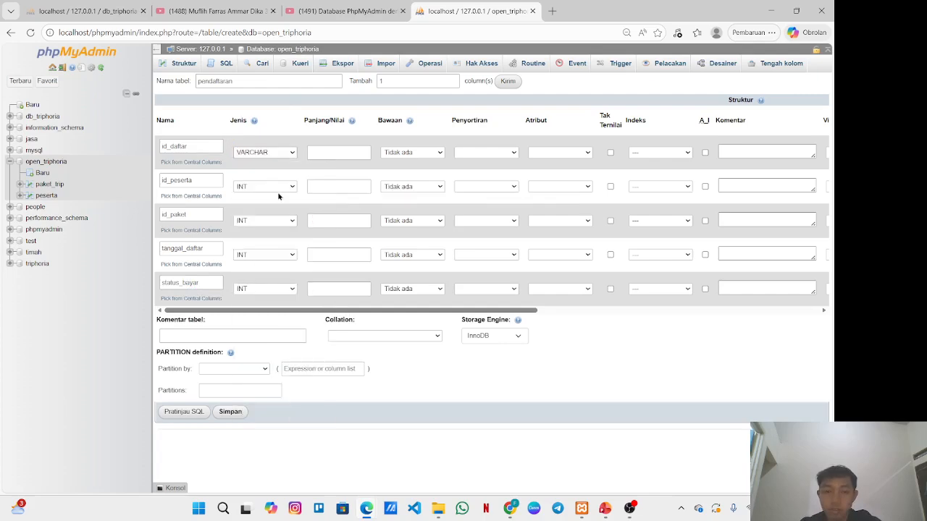
pyautogui.click(279, 186)
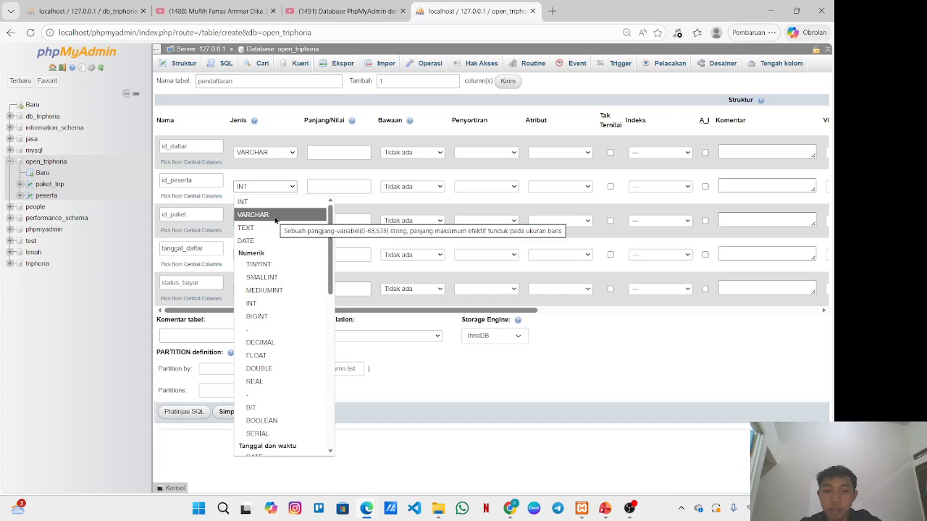
pyautogui.click(274, 219)
pyautogui.click(274, 222)
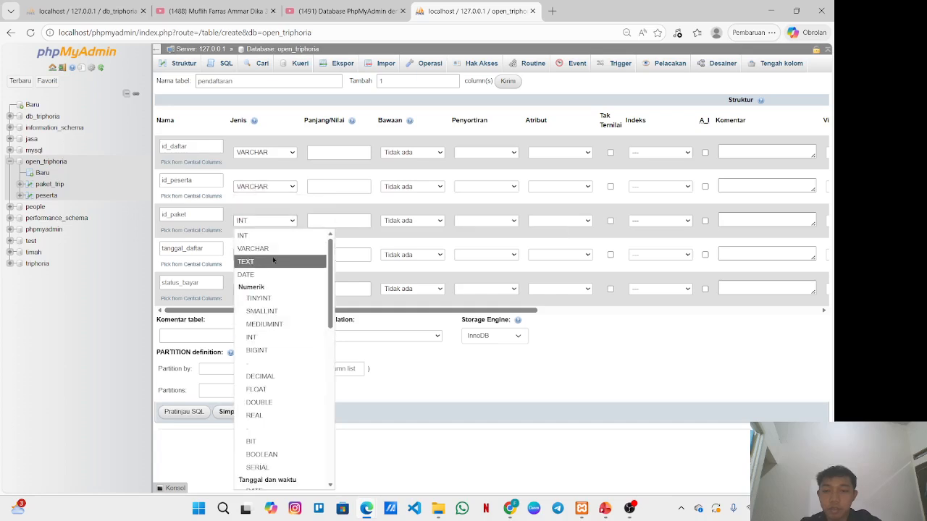
pyautogui.click(273, 253)
# Set the tanggal_daftar column's type to DATE and the status_bayar column's type to VARCHAR
pyautogui.click(271, 255)
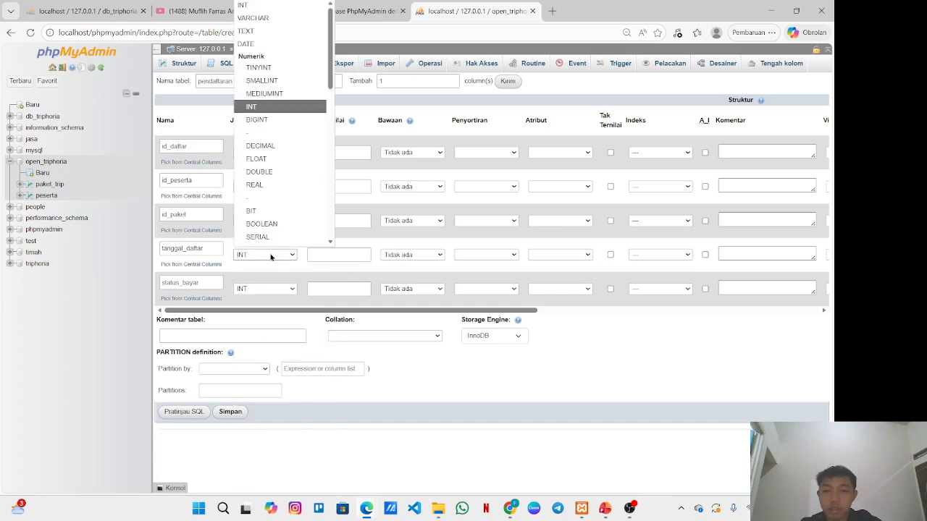
pyautogui.click(265, 45)
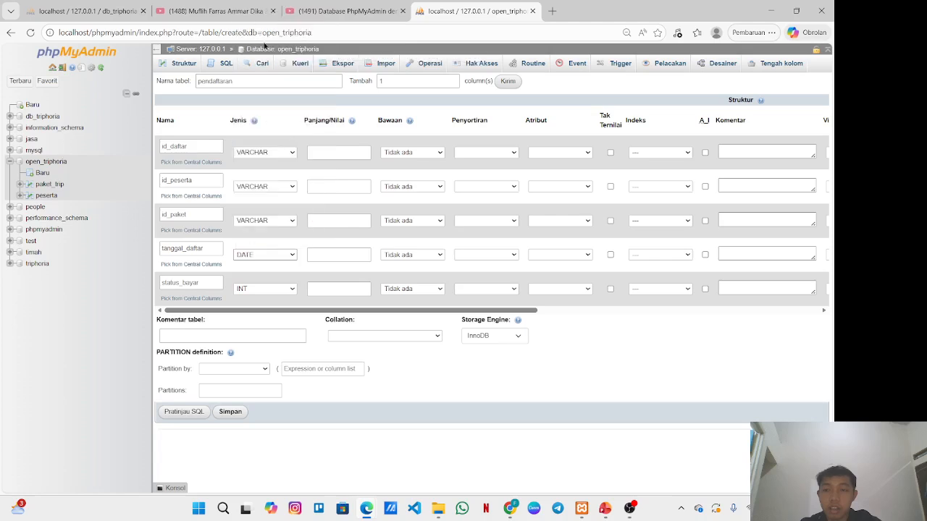
pyautogui.click(285, 293)
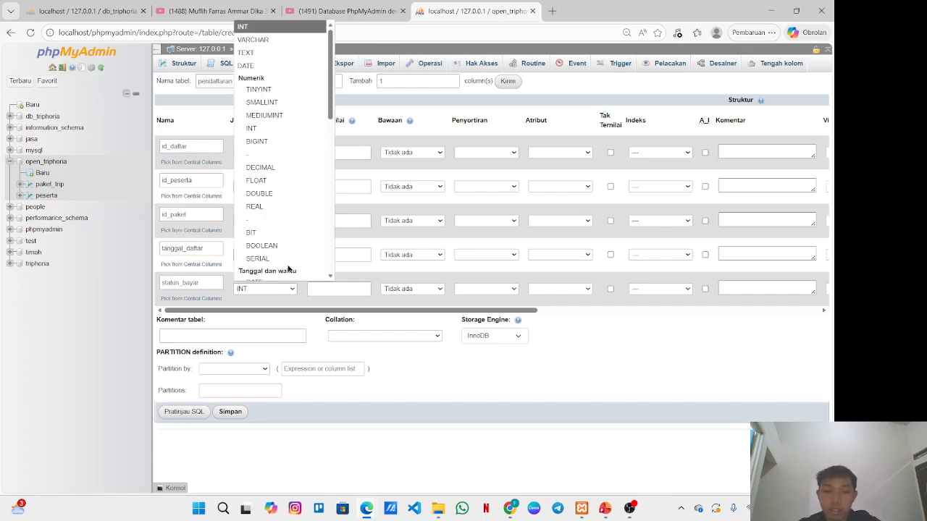
pyautogui.click(279, 34)
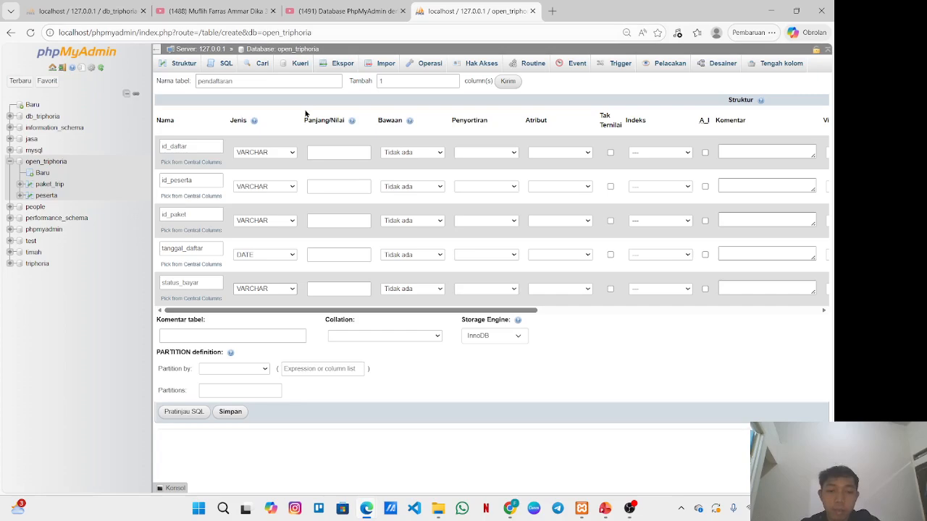
# Set the length of both the id_daftar and id_peserta columns to 10
pyautogui.click(331, 155)
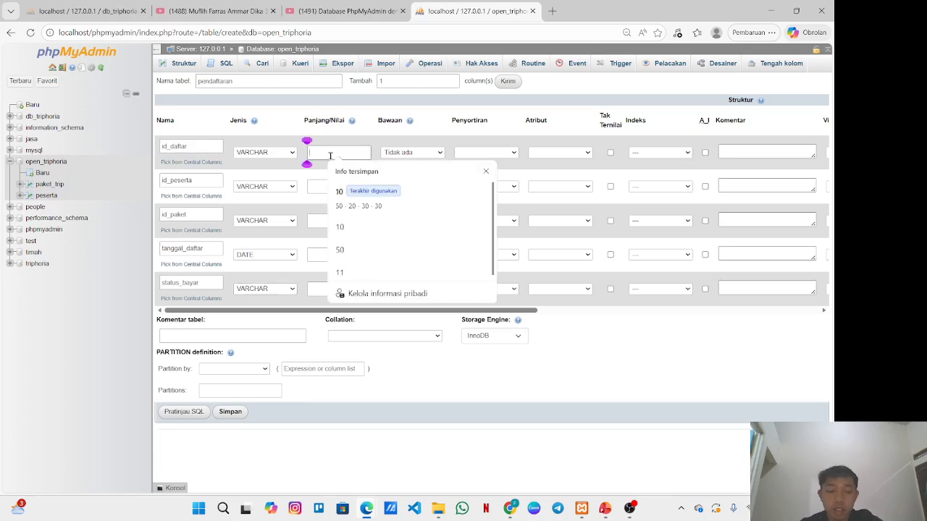
pyautogui.write('10')
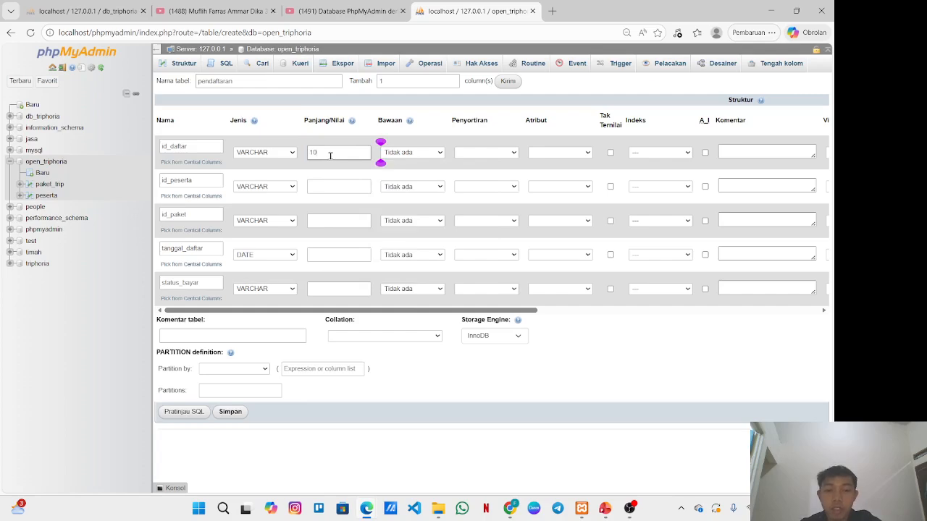
pyautogui.click(336, 186)
pyautogui.click(336, 186)
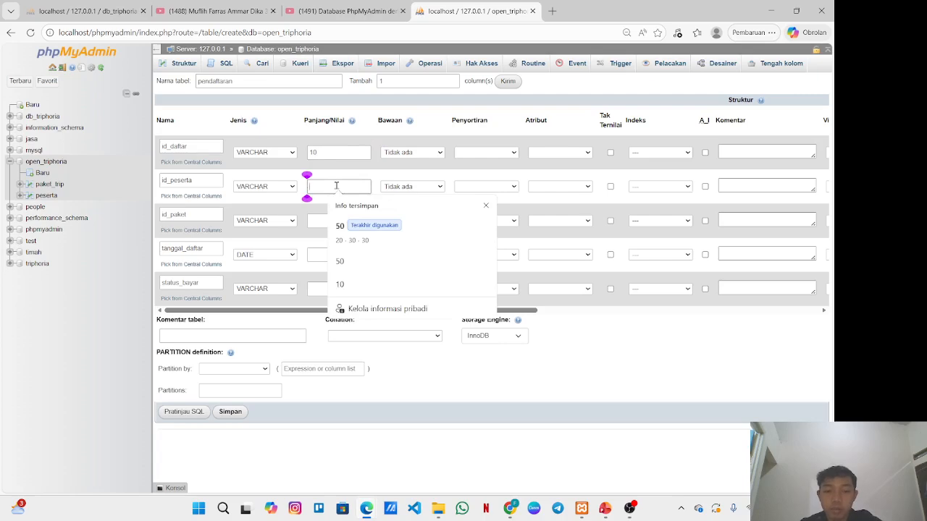
pyautogui.write('1')
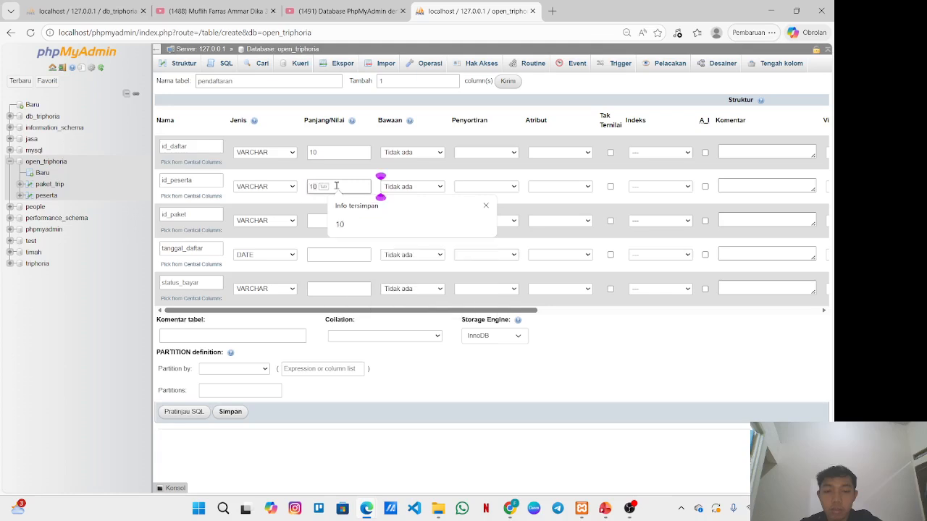
pyautogui.write('0')
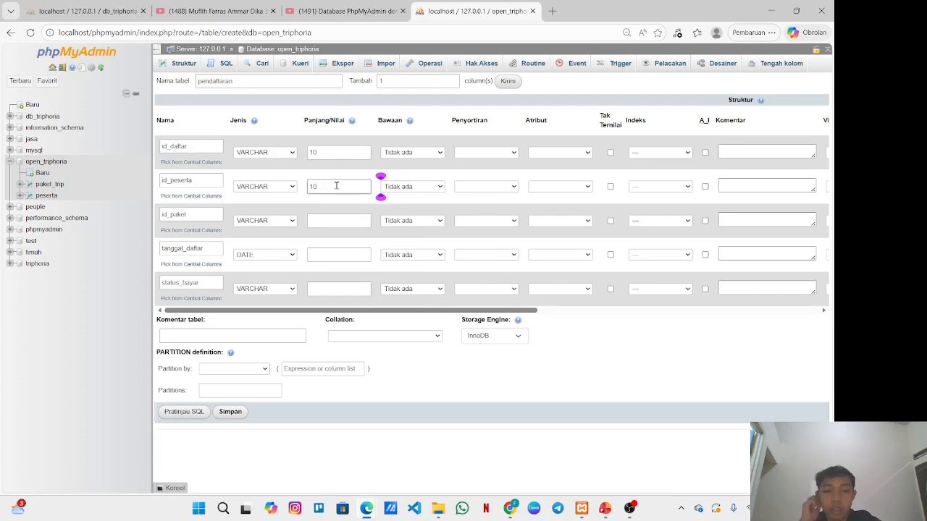
# Make id_daftar the PRIMARY index of the pendaftaran table, keeping the default index settings
pyautogui.click(559, 153)
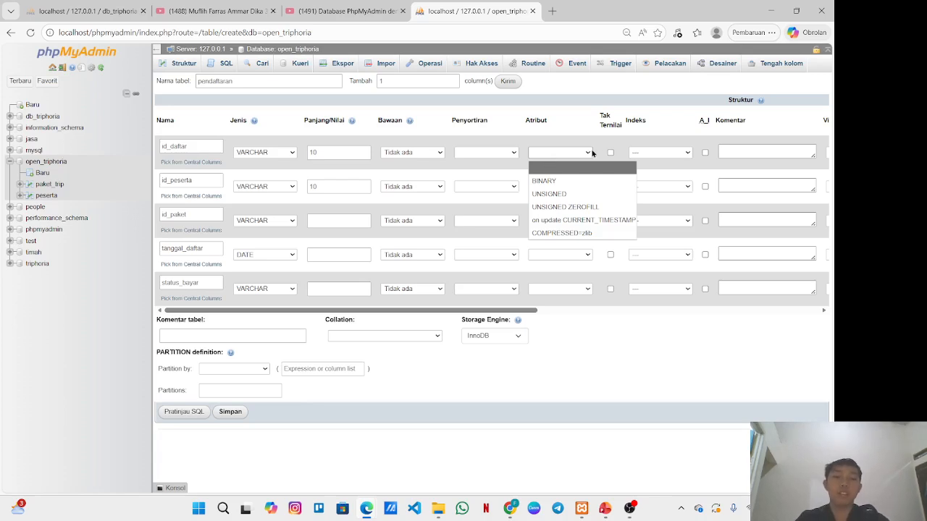
pyautogui.click(688, 153)
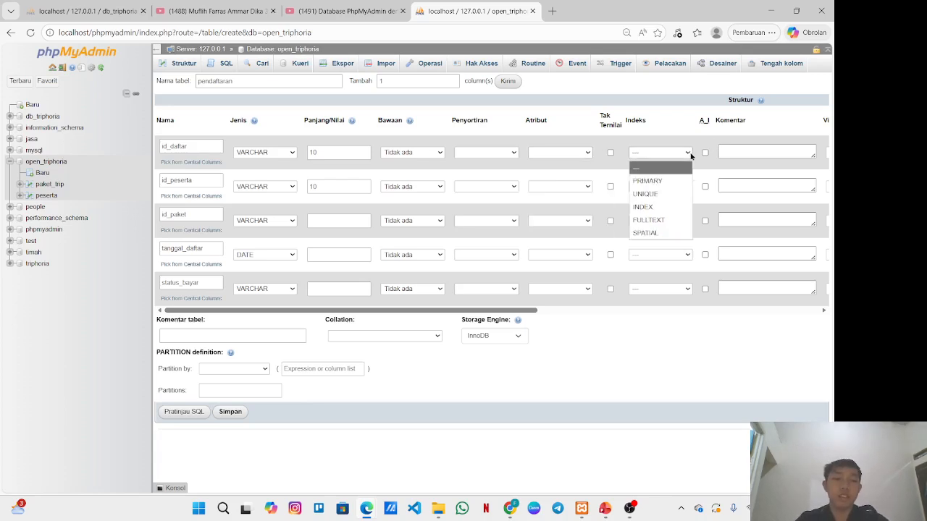
pyautogui.click(655, 181)
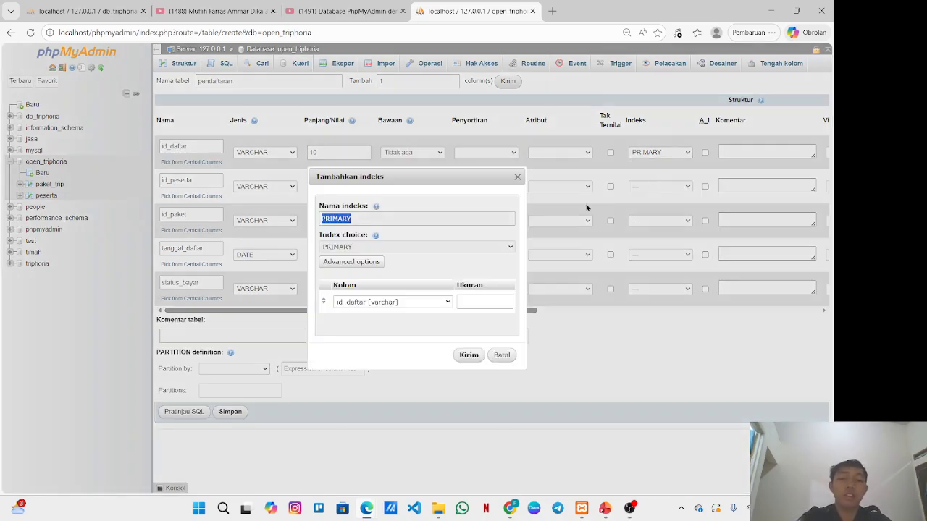
pyautogui.click(470, 355)
# Set the id_paket length to 10 and the status_bayar length to 20, and save the pendaftaran table
pyautogui.click(345, 219)
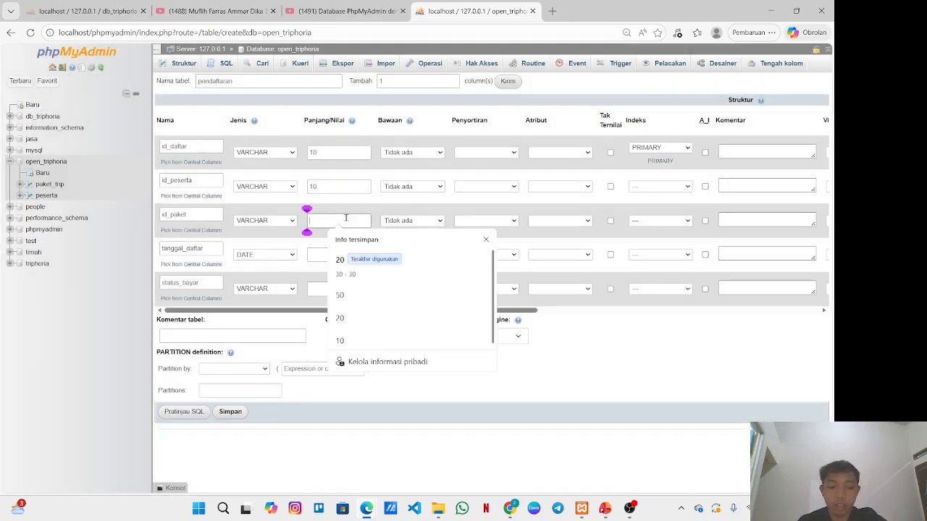
pyautogui.write('10')
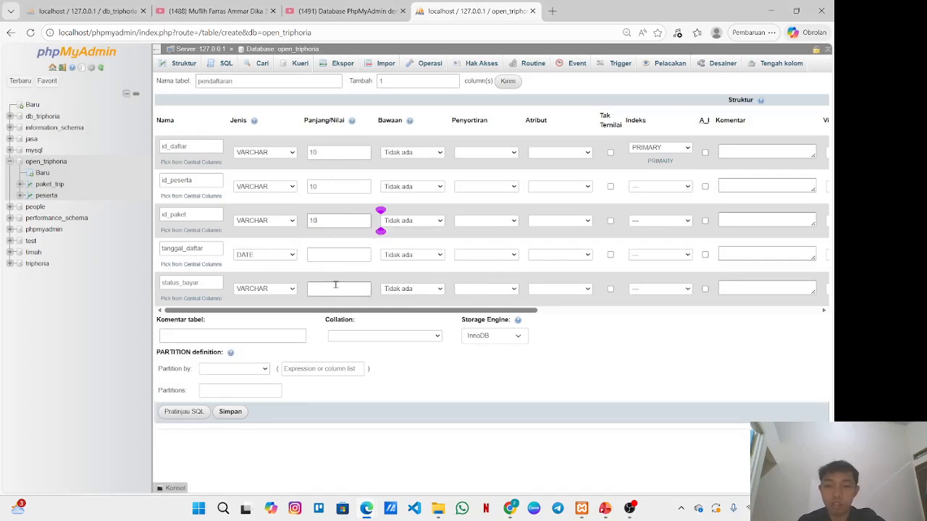
pyautogui.click(334, 287)
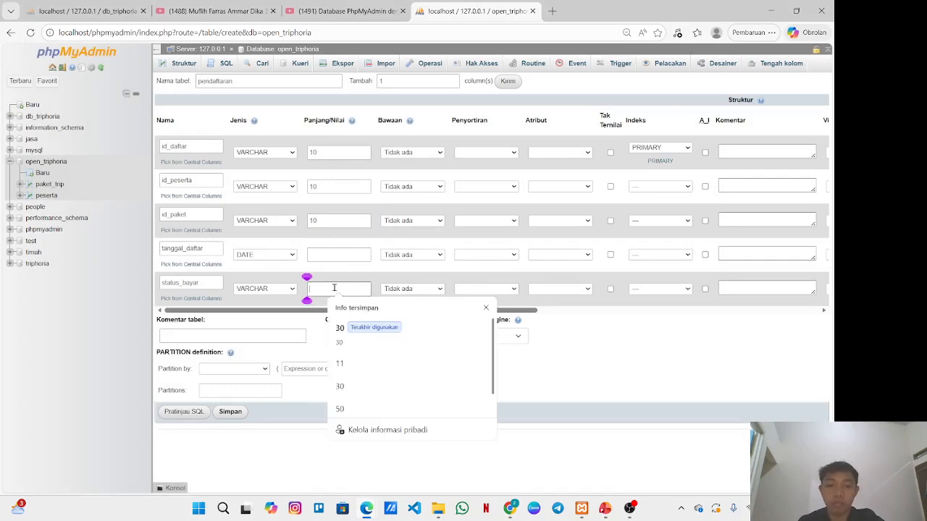
pyautogui.write('20')
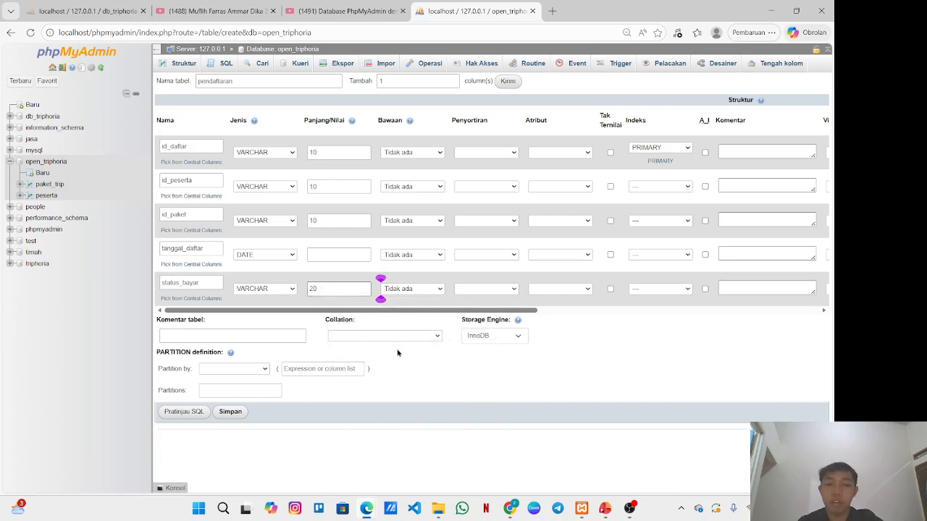
pyautogui.click(231, 412)
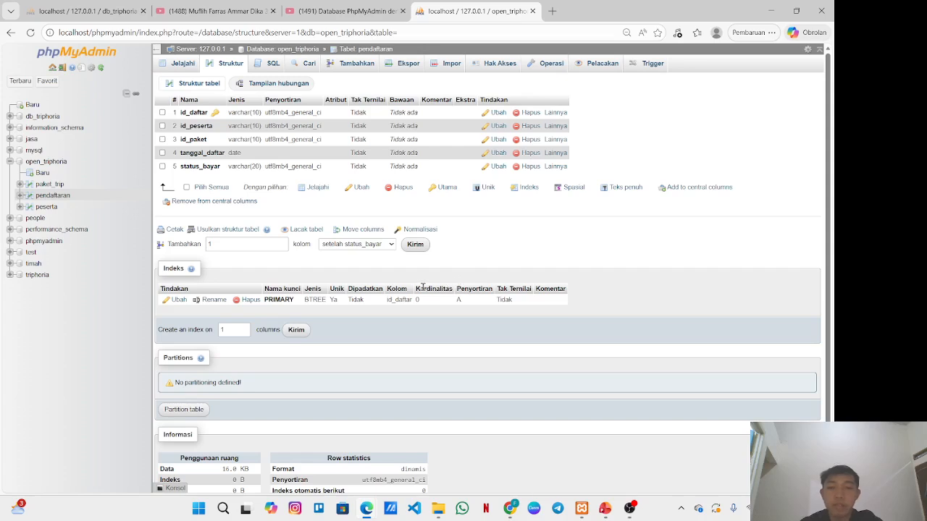
# In the relation view of pendaftaran, define a foreign key from id_peserta to id_peserta in the peserta table
pyautogui.click(276, 83)
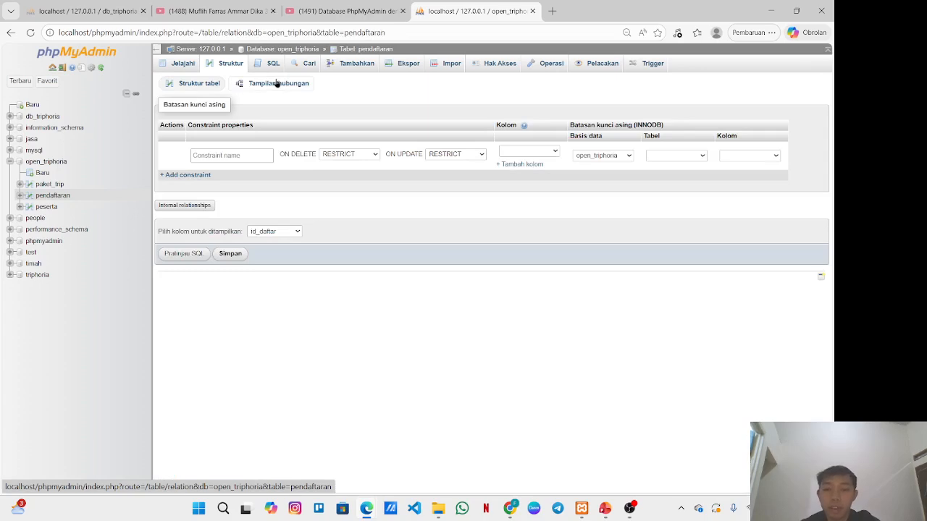
pyautogui.click(529, 152)
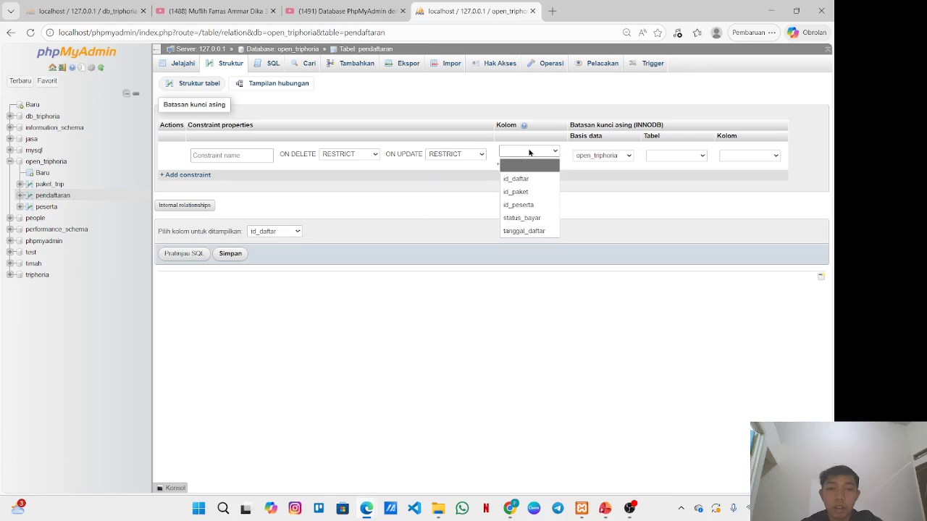
pyautogui.click(532, 206)
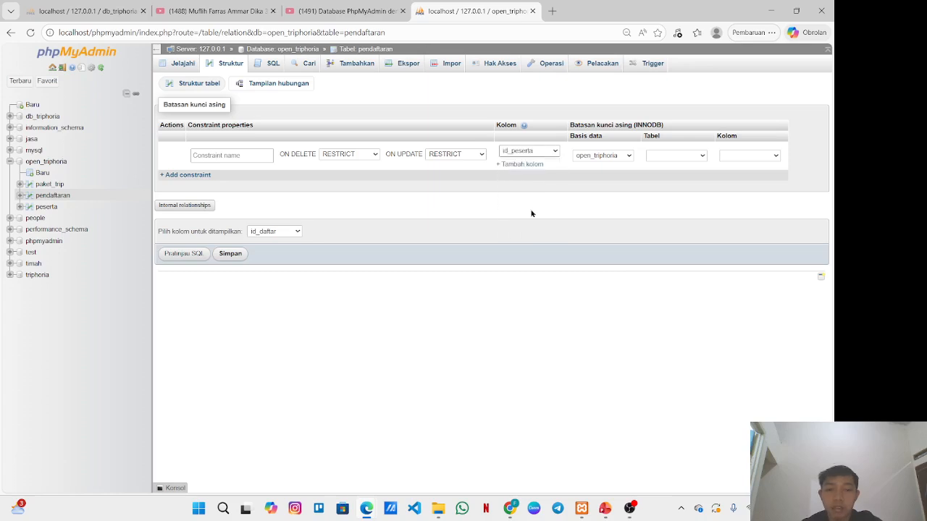
pyautogui.click(694, 159)
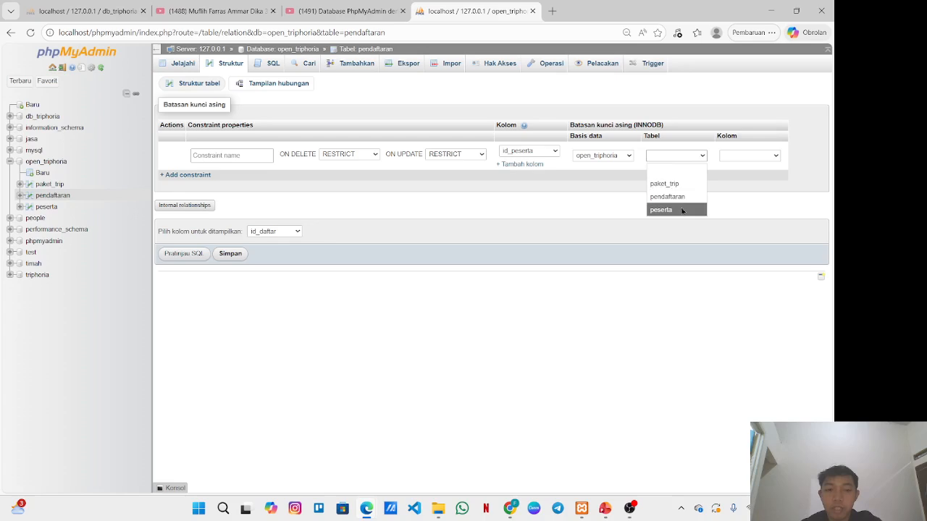
pyautogui.click(681, 210)
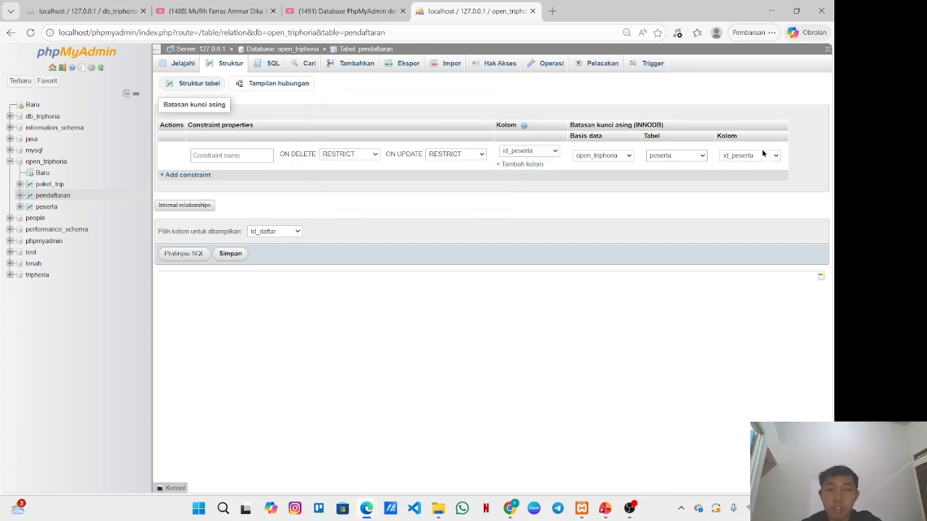
# Add a second foreign key constraint from id_paket to id_paket in the paket_trip table and save the relations
pyautogui.click(189, 175)
pyautogui.click(544, 181)
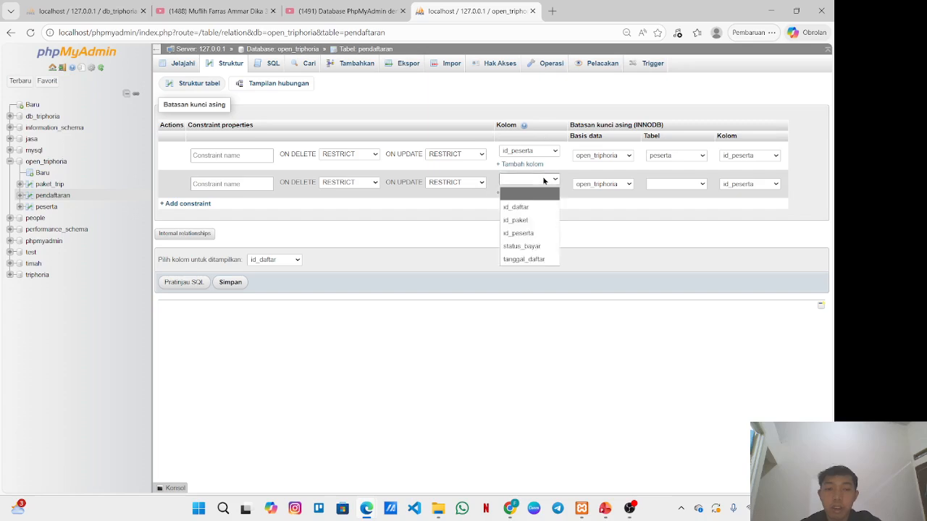
pyautogui.click(528, 220)
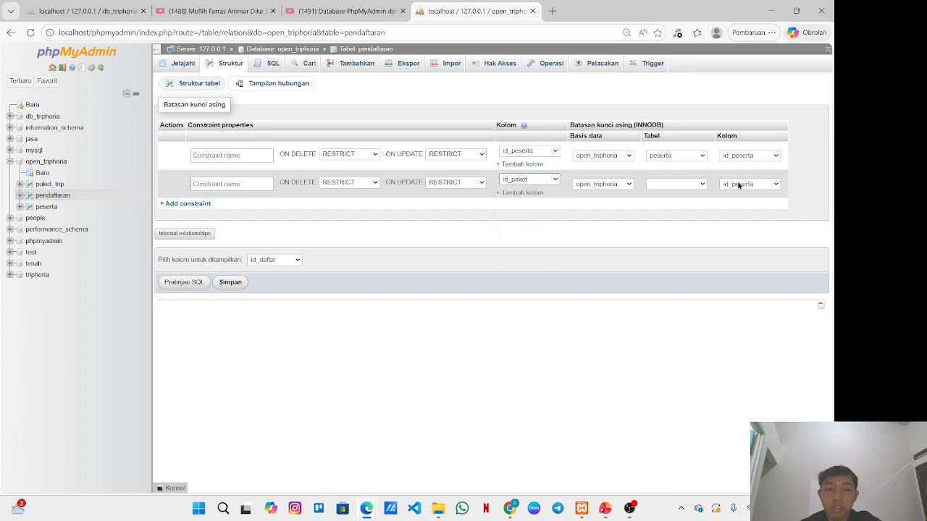
pyautogui.click(696, 185)
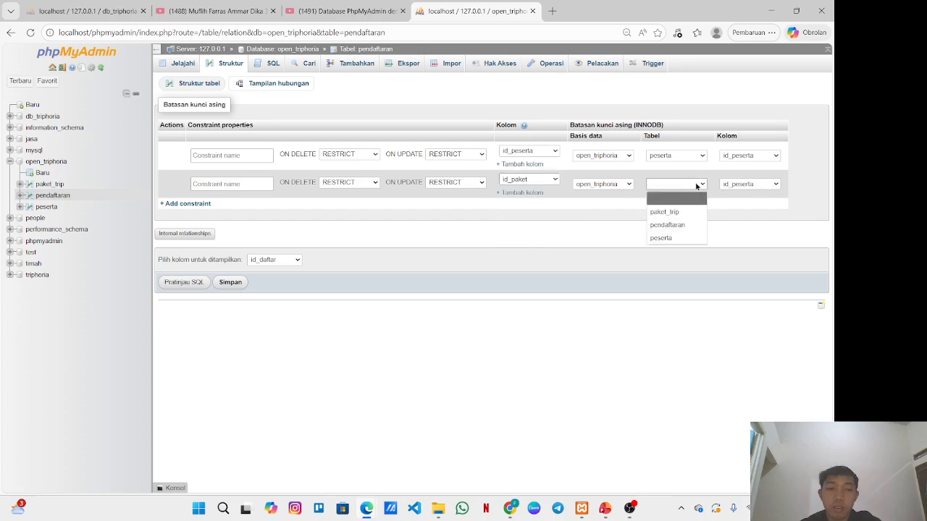
pyautogui.click(681, 215)
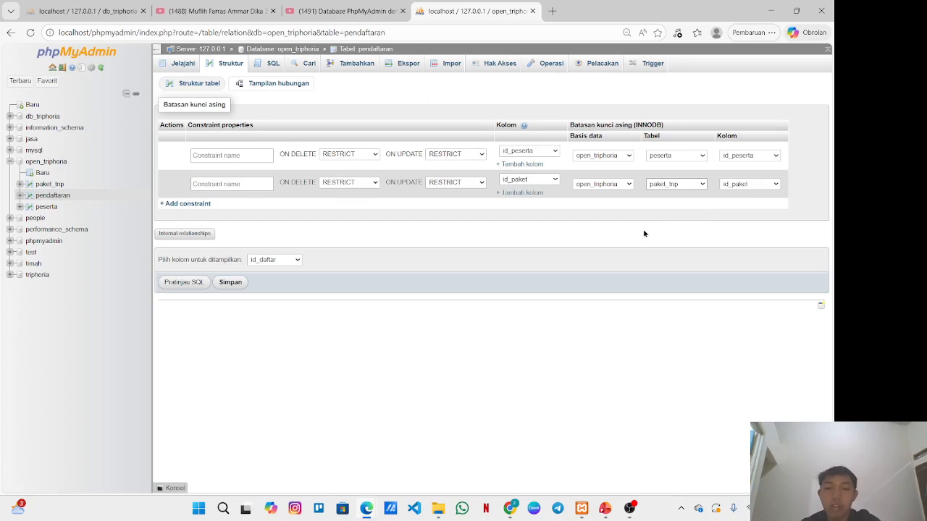
pyautogui.click(231, 284)
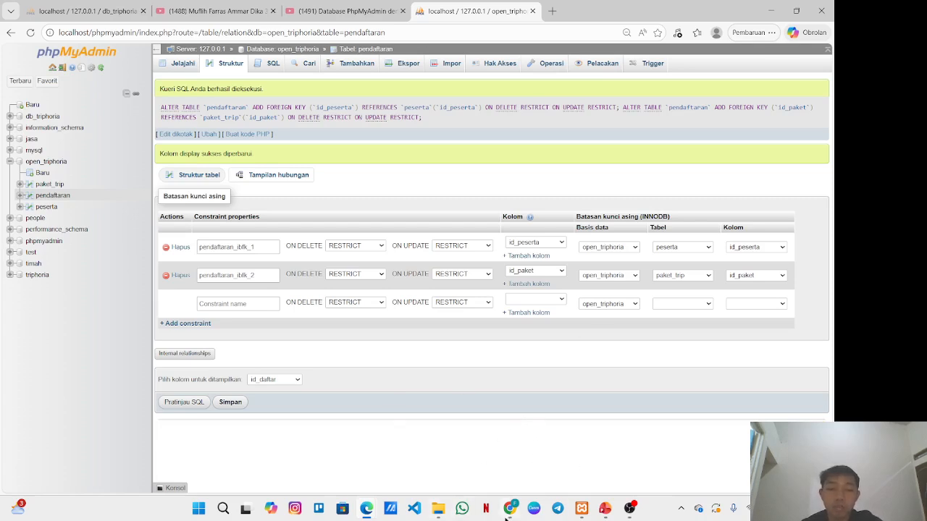
# Switch to the TRIPHORIA spreadsheet in Chrome and download its id_Daftar sheet as a comma-separated values (.csv) file
pyautogui.moveTo(510, 508)
pyautogui.click(552, 469)
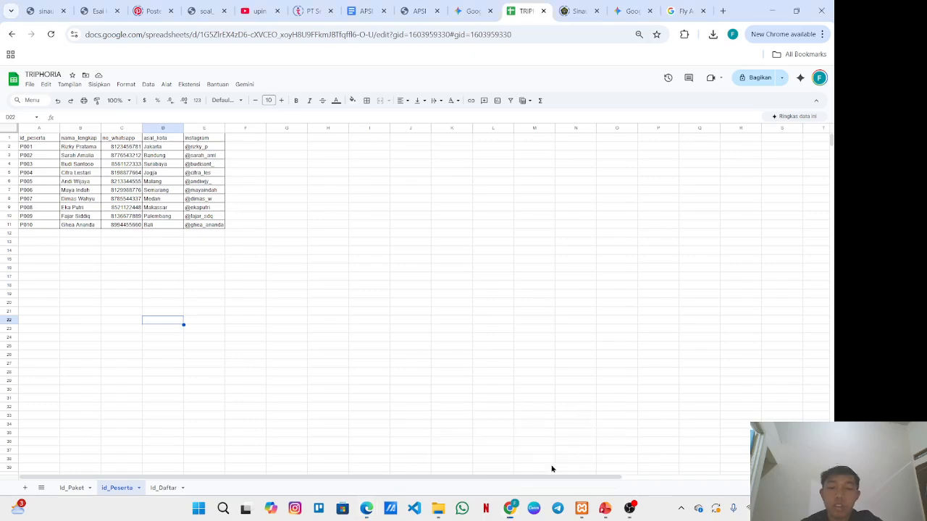
pyautogui.click(160, 488)
pyautogui.click(30, 84)
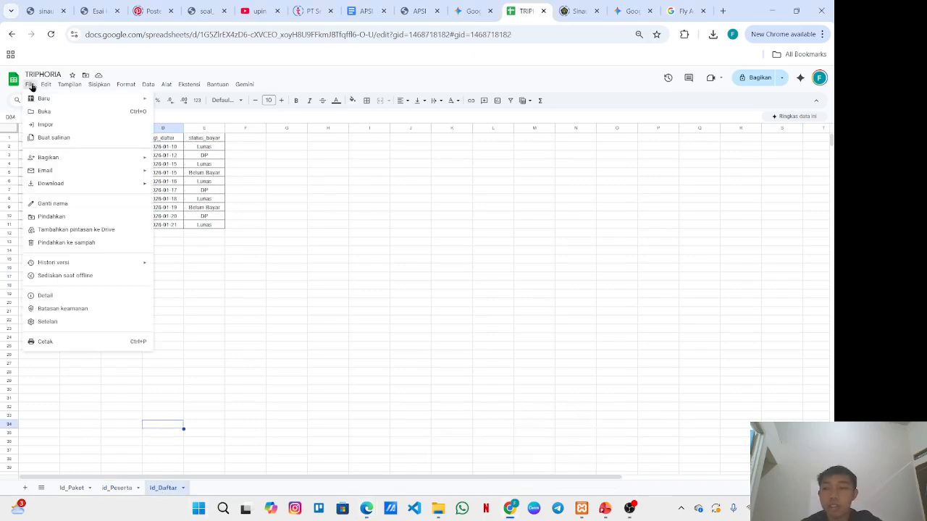
pyautogui.moveTo(63, 184)
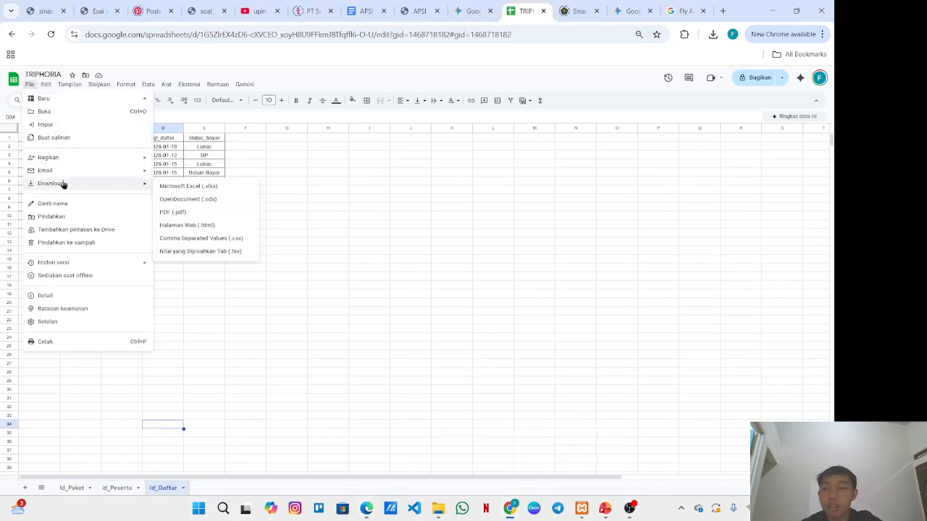
pyautogui.click(186, 239)
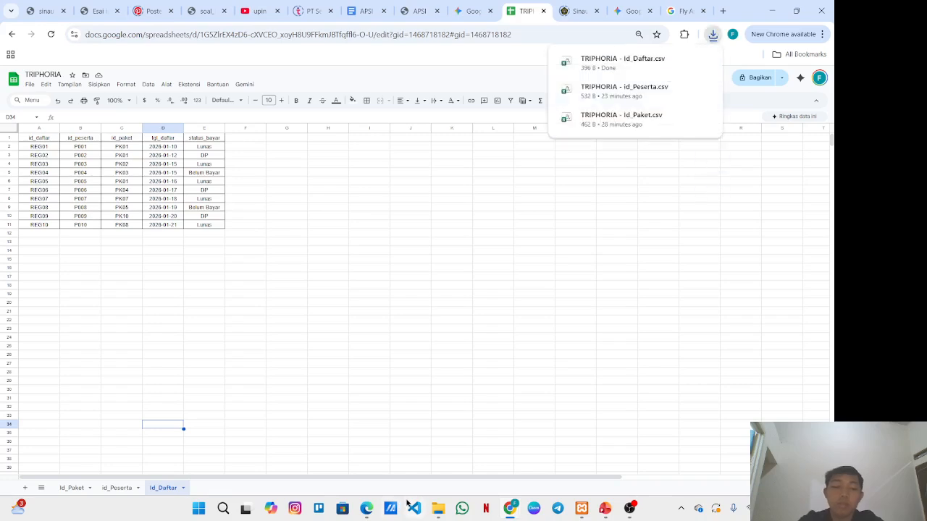
# Return to phpMyAdmin in Edge and save the foreign key relations of the pendaftaran table again
pyautogui.moveTo(367, 511)
pyautogui.click(398, 472)
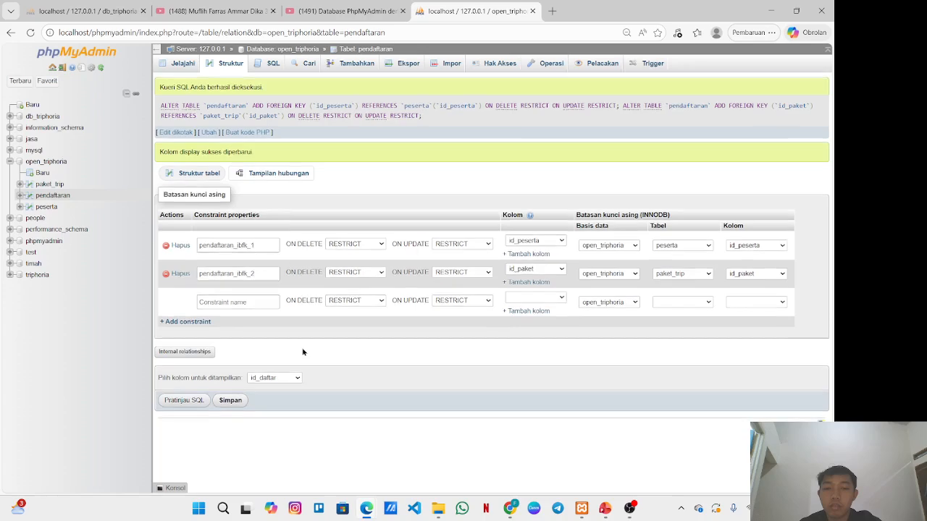
pyautogui.click(232, 403)
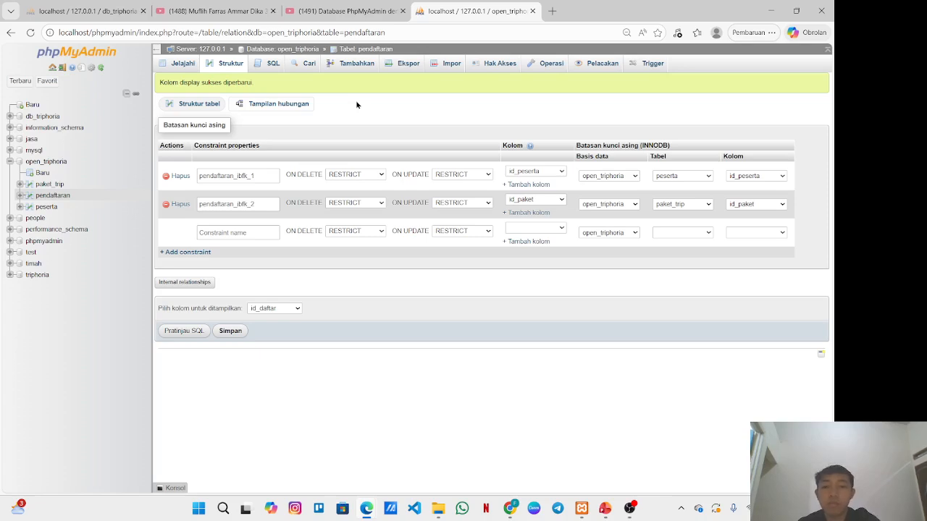
# Try to import the file TRIPHORIA - Id_Daftar into the pendaftaran table as CSV, with 0 initial queries skipped
pyautogui.click(55, 196)
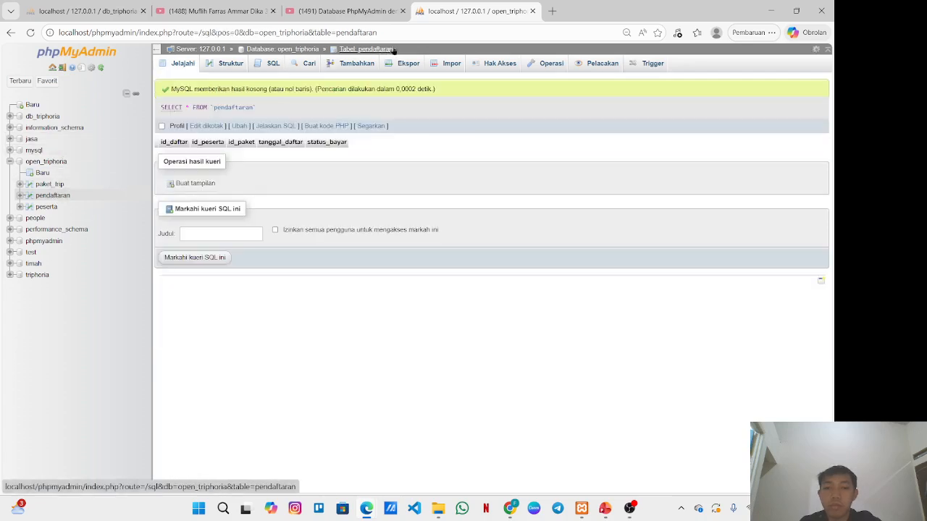
pyautogui.click(446, 67)
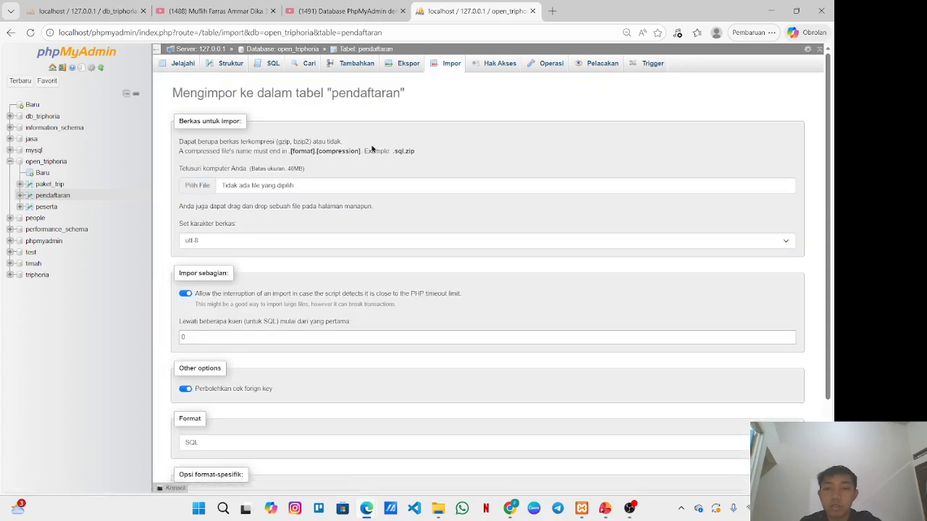
pyautogui.click(196, 186)
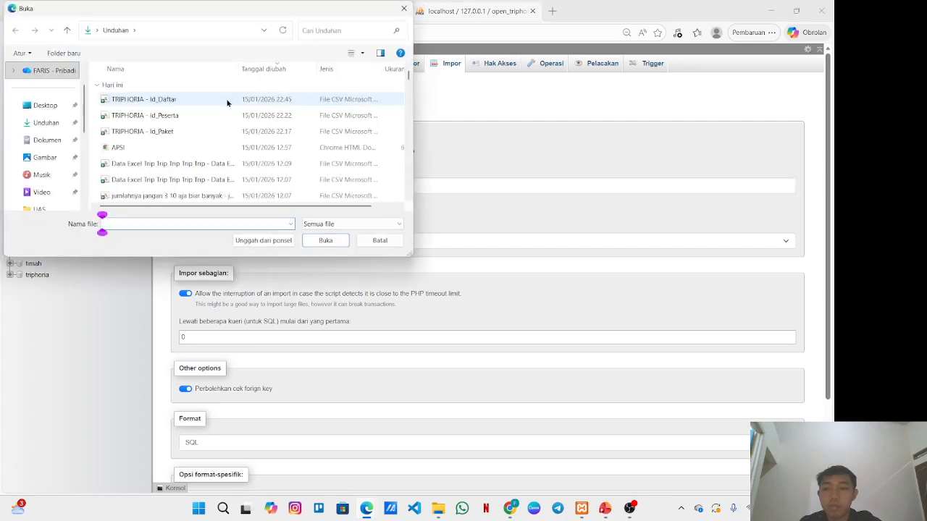
pyautogui.click(228, 101)
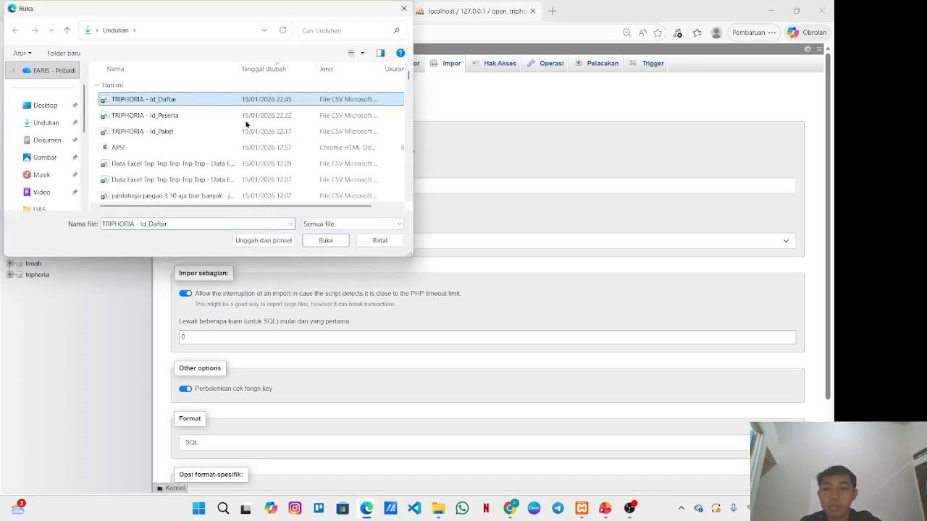
pyautogui.click(320, 242)
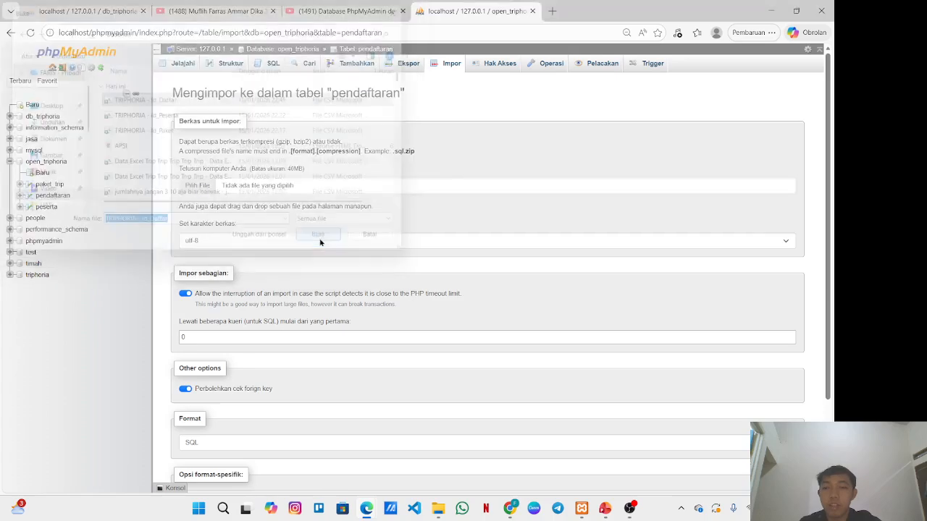
pyautogui.scroll(-5, 300, 275)
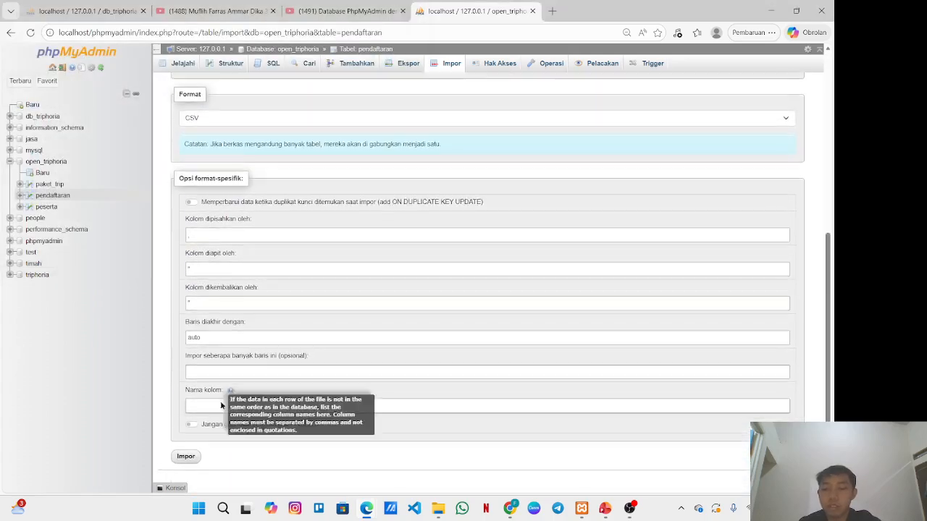
pyautogui.click(188, 459)
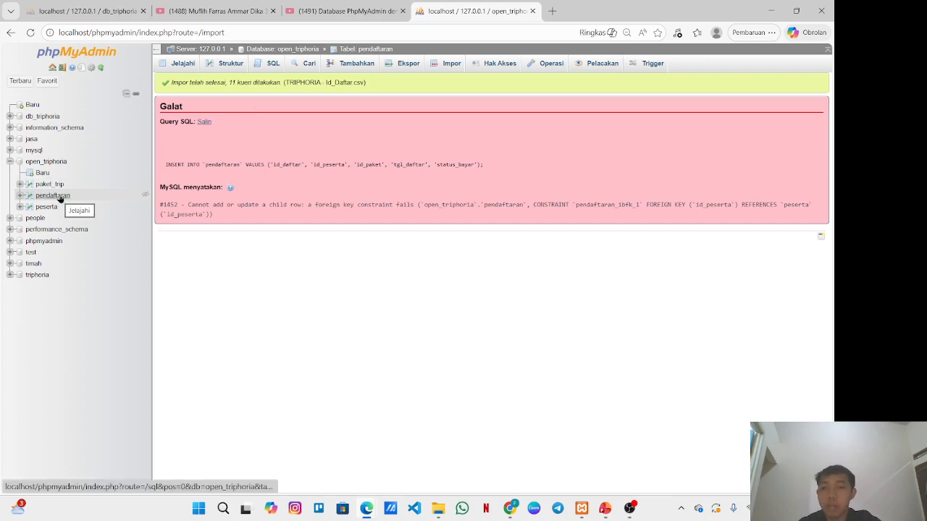
# Import TRIPHORIA - Id_Daftar.csv into pendaftaran, skipping 1 initial query and enabling the option not to abort on INSERT errors
pyautogui.click(445, 68)
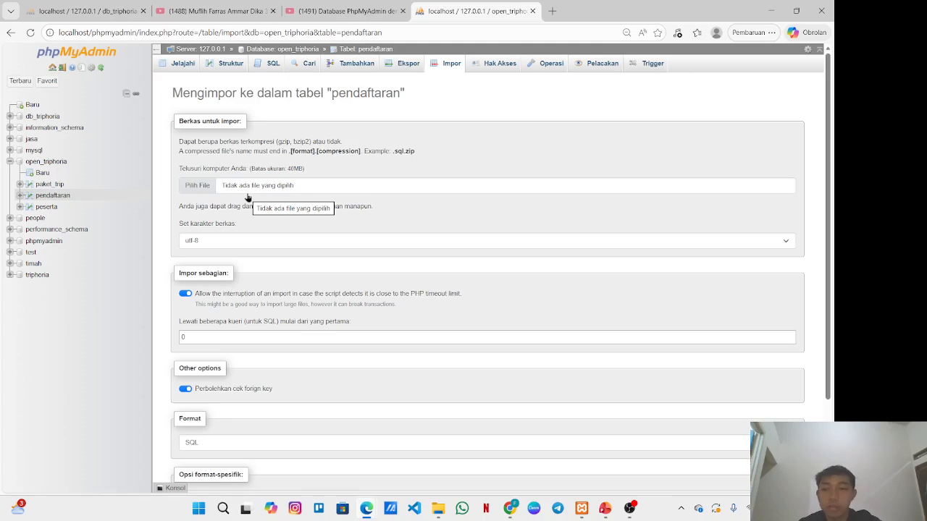
pyautogui.click(191, 186)
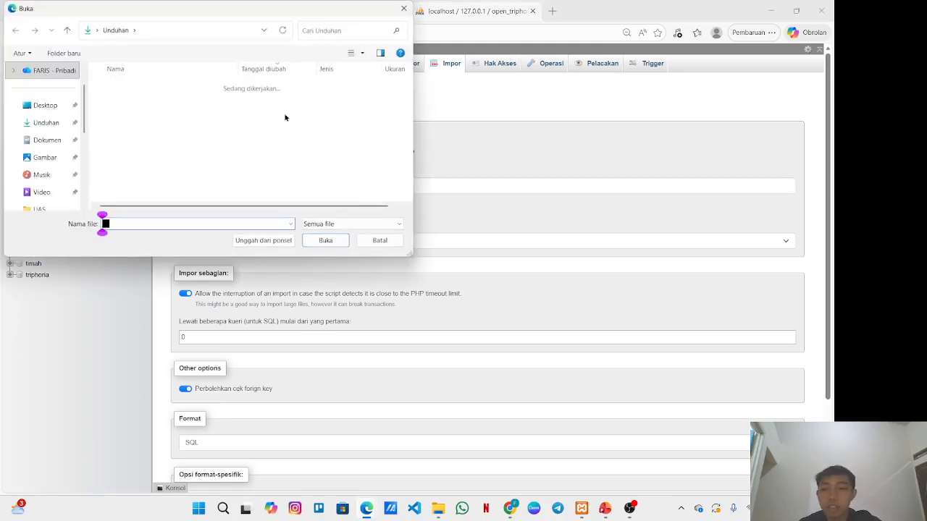
pyautogui.click(207, 104)
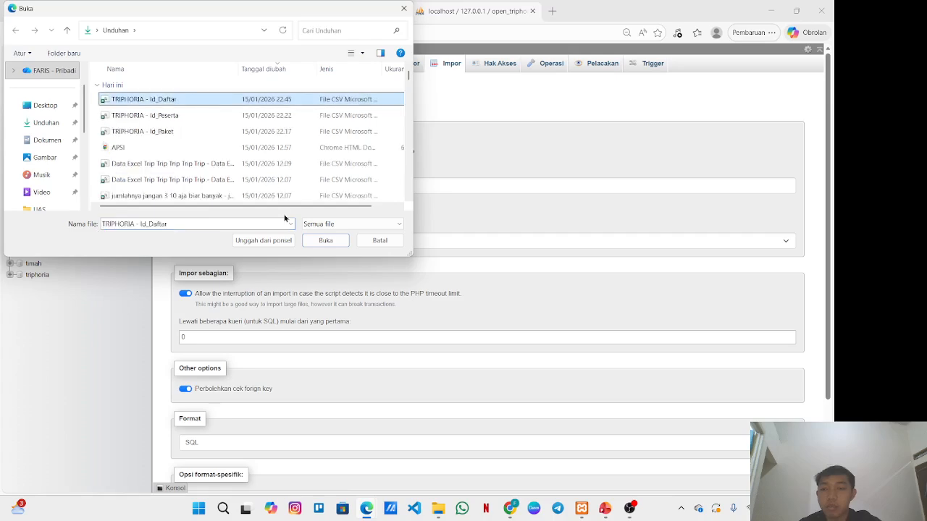
pyautogui.click(327, 241)
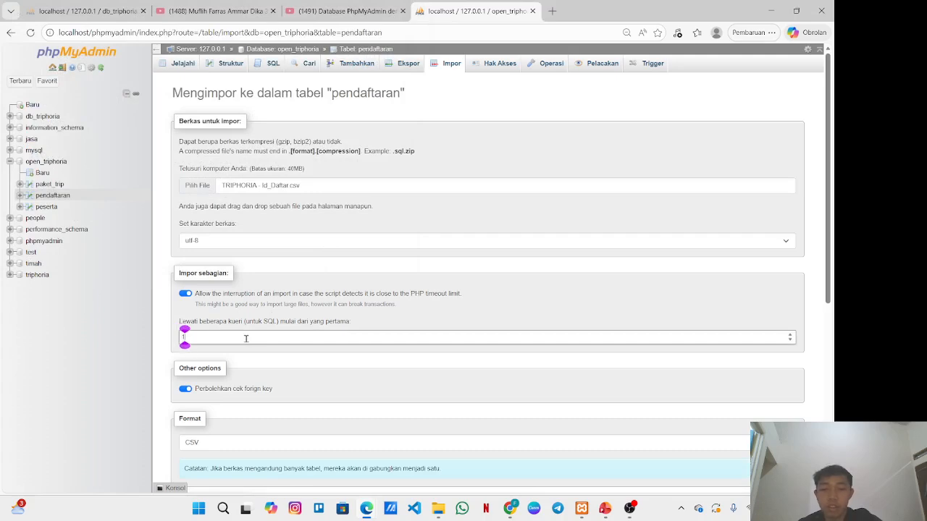
pyautogui.scroll(-5, 246, 339)
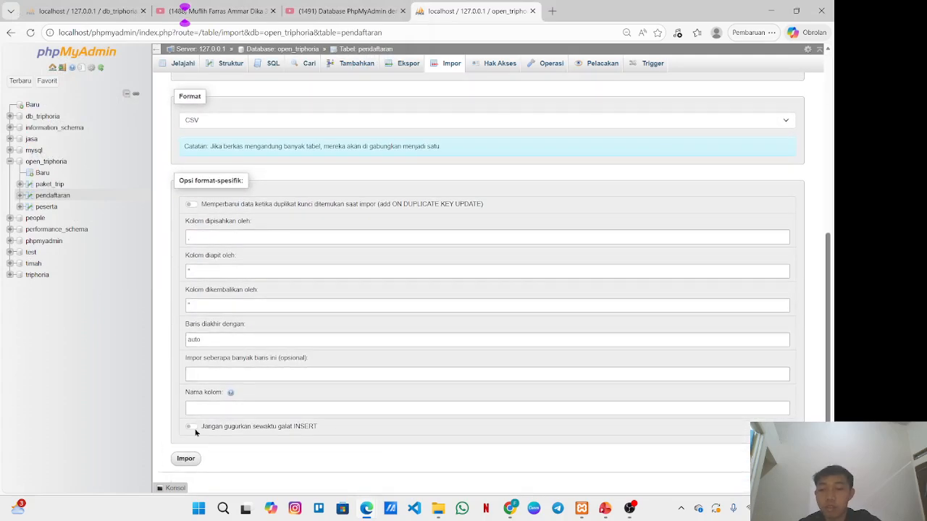
pyautogui.click(191, 427)
pyautogui.click(186, 459)
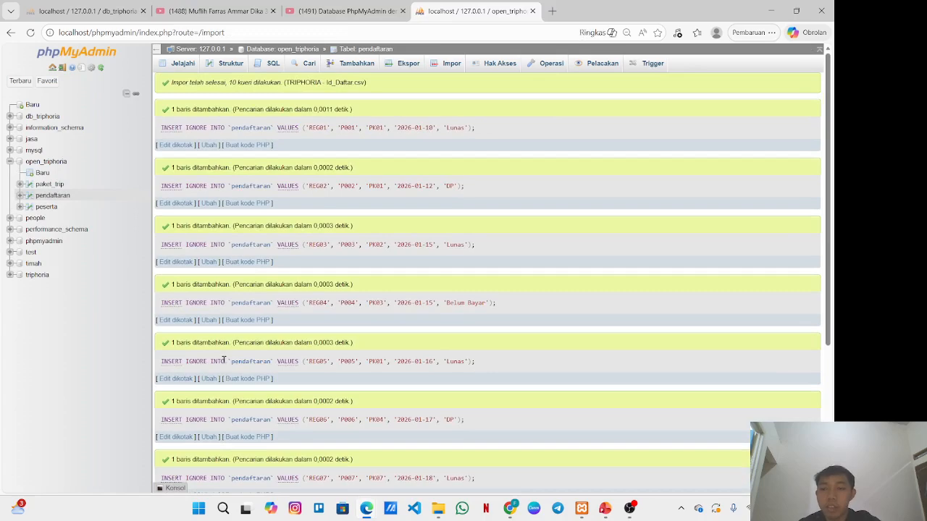
# Browse the rows of the pendaftaran table, and view the open_triphoria table relations in the Designer
pyautogui.click(60, 197)
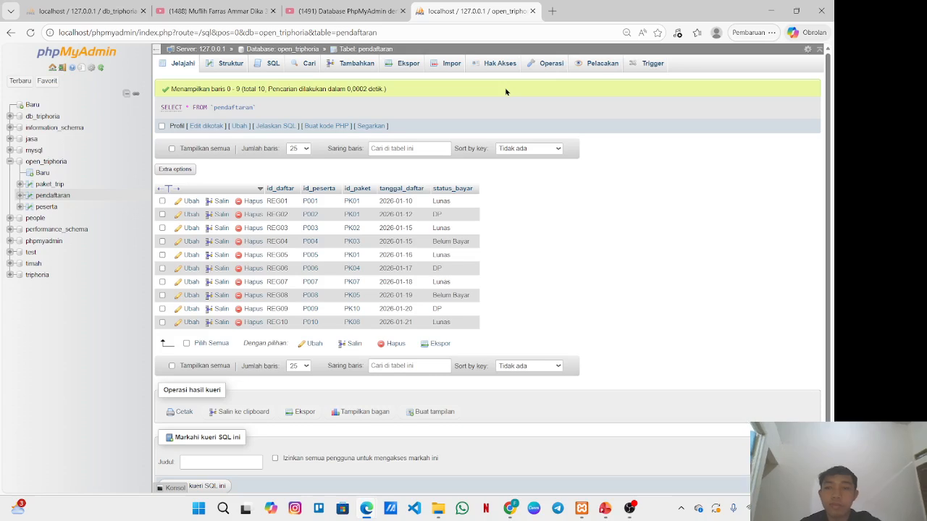
pyautogui.click(52, 163)
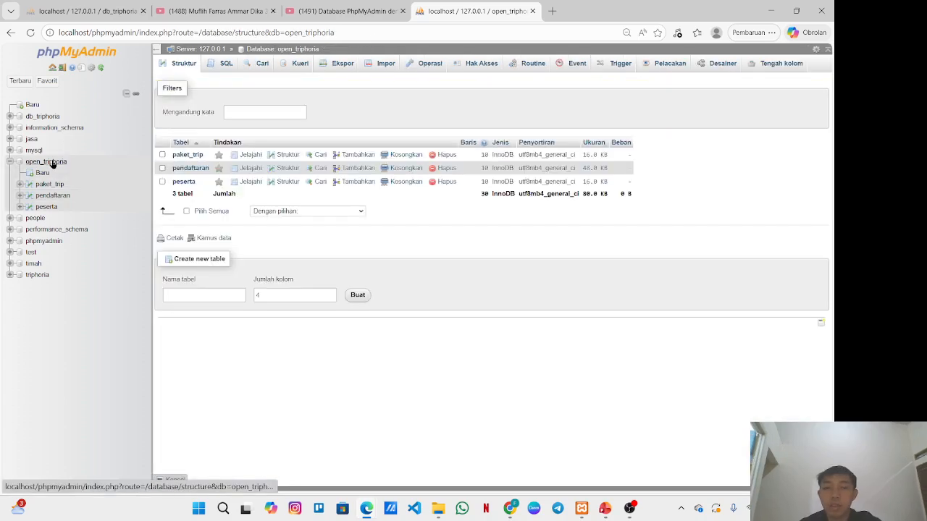
pyautogui.click(710, 64)
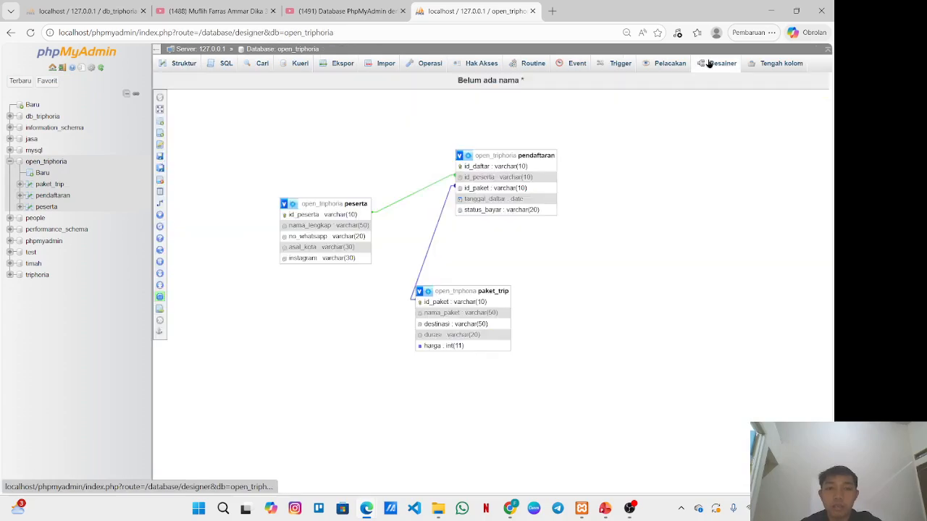